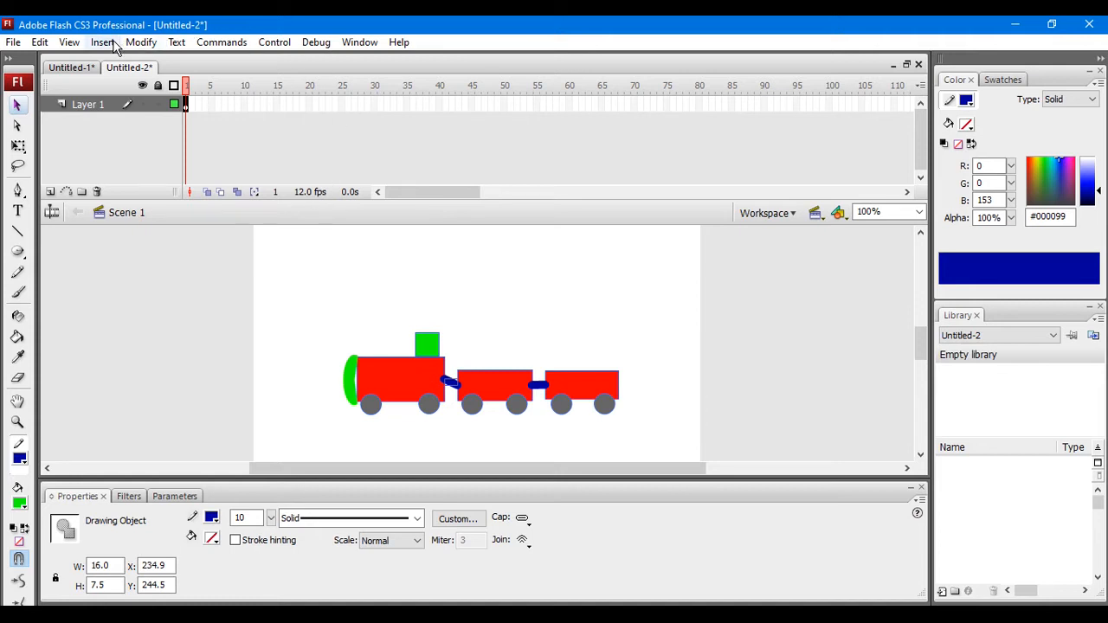
# Step: Show the grid on the stage and switch to the Rectangle tool
pyautogui.click(69, 42)
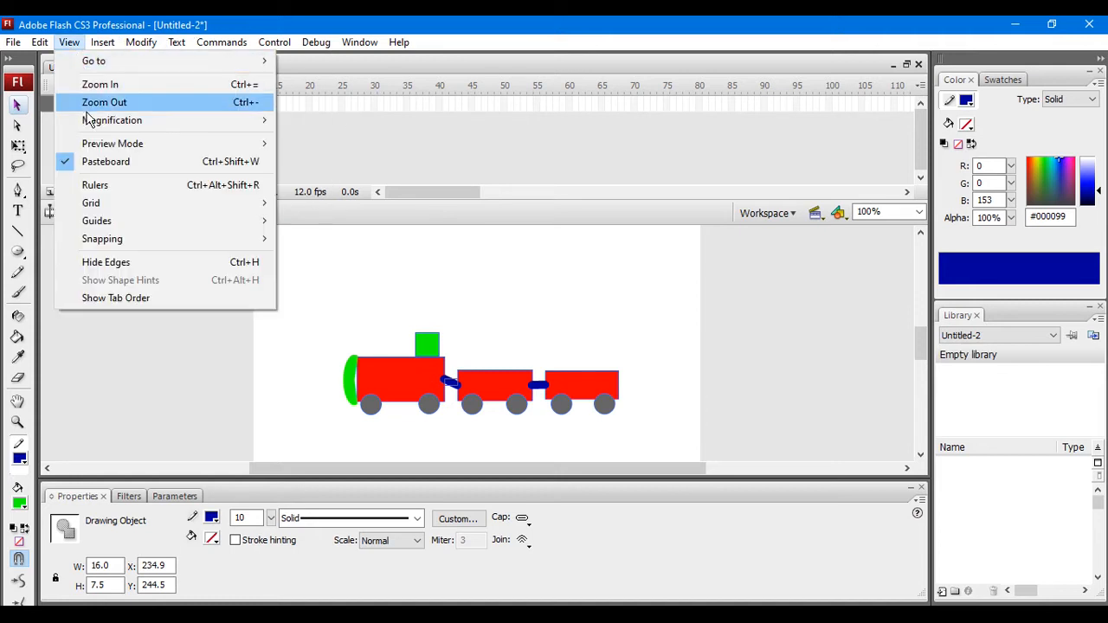
pyautogui.moveTo(116, 203)
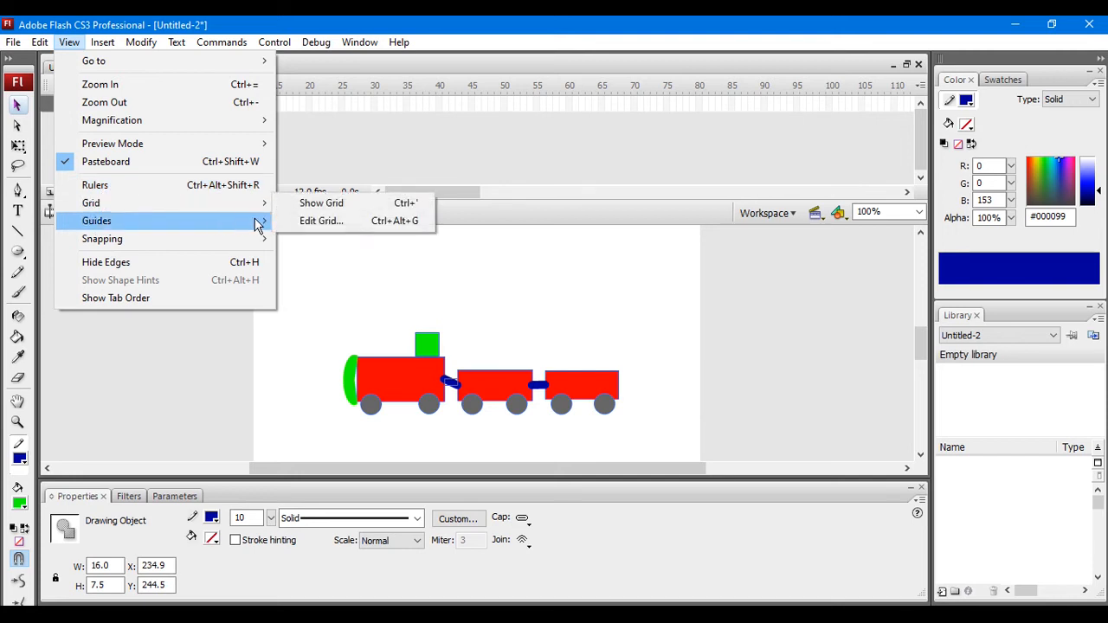
pyautogui.click(295, 204)
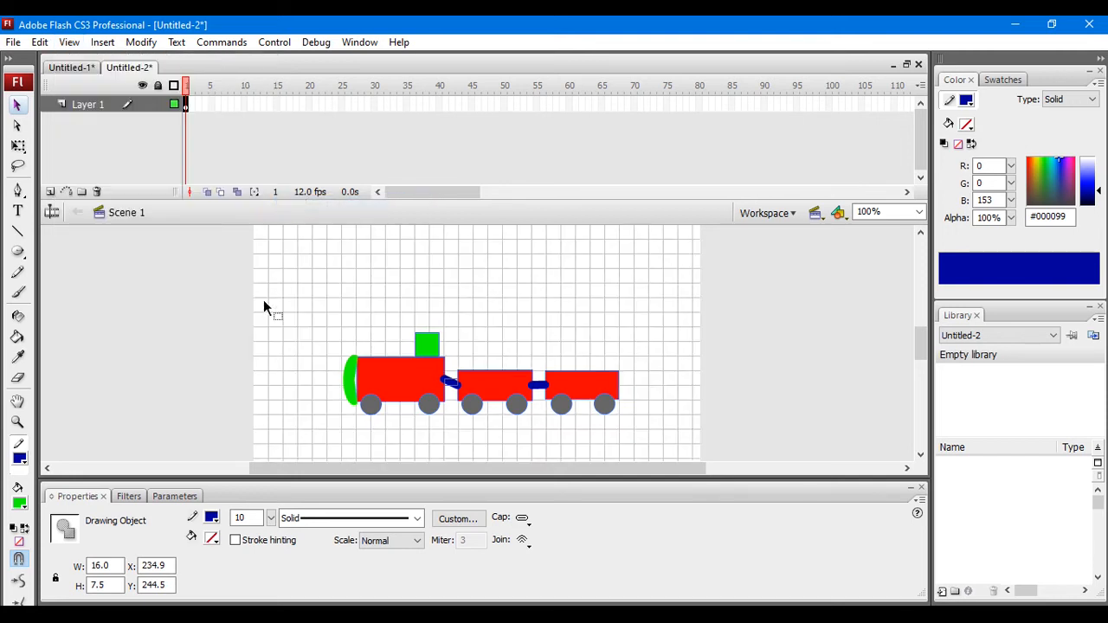
pyautogui.click(17, 254)
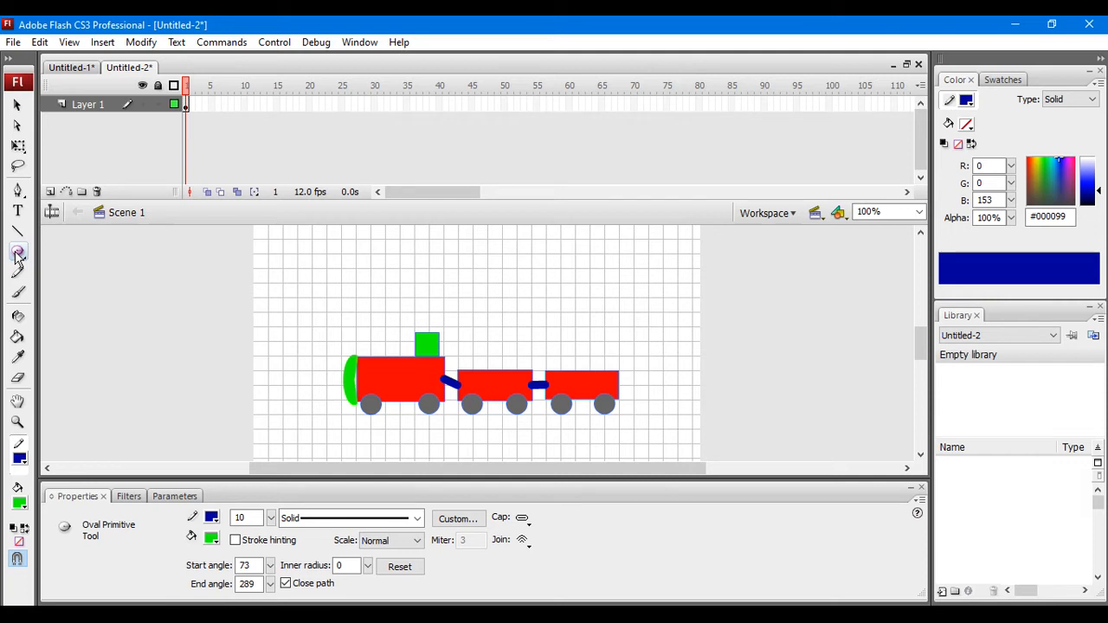
pyautogui.press('r')
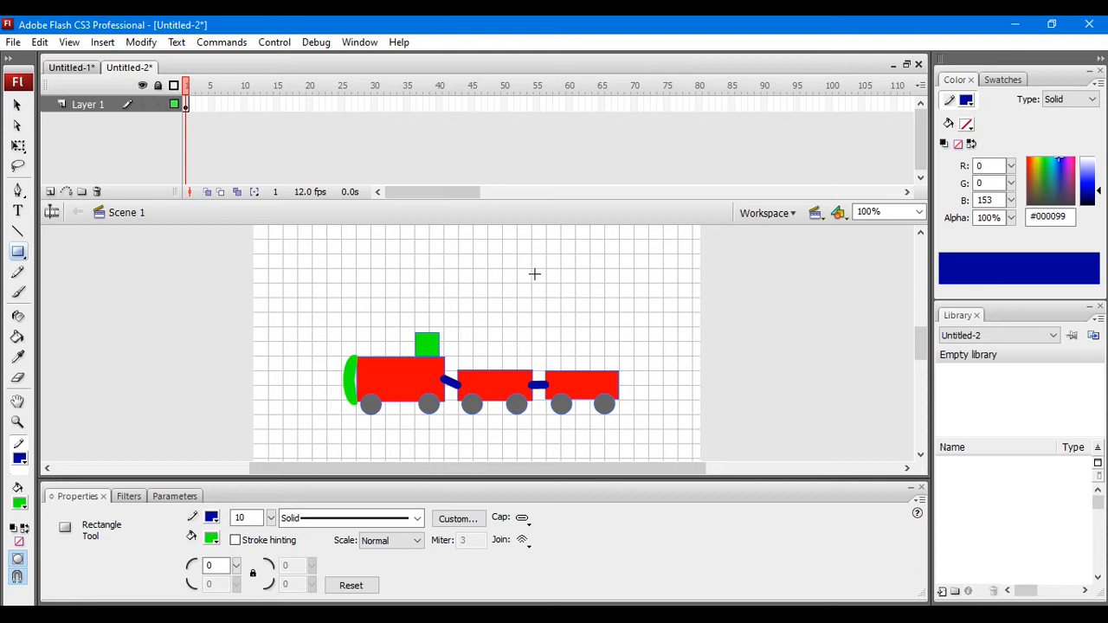
# Step: Rename the layer holding the train drawing as TRAIN
pyautogui.doubleClick(89, 102)
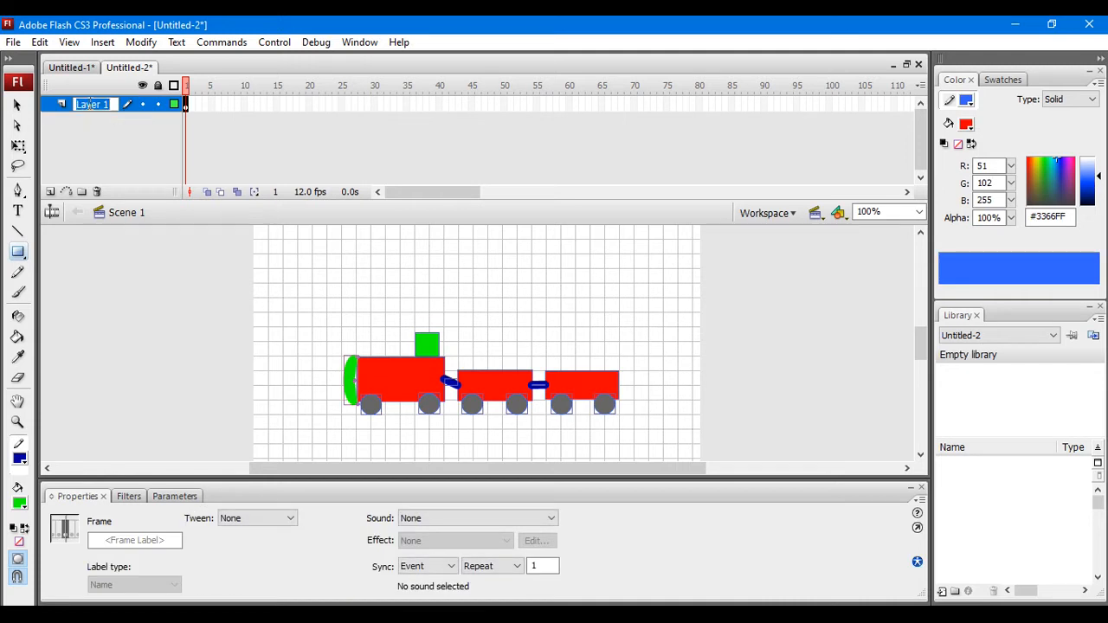
pyautogui.write('TRAIN')
pyautogui.press('Return')
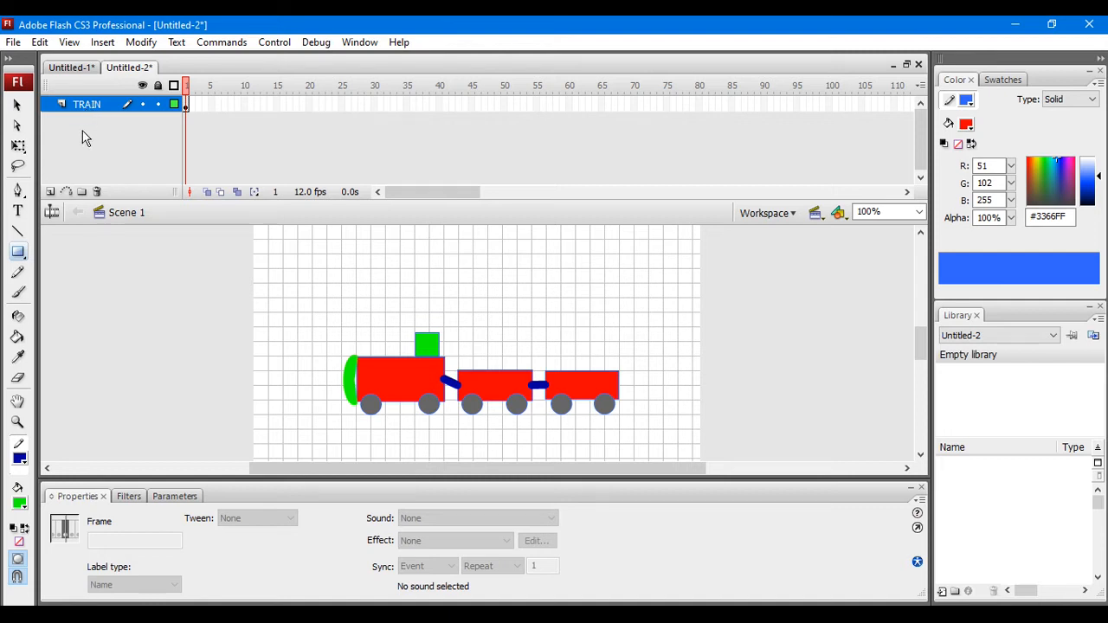
# Step: Add a new layer, place it below the TRAIN layer and name it TRACK
pyautogui.click(51, 192)
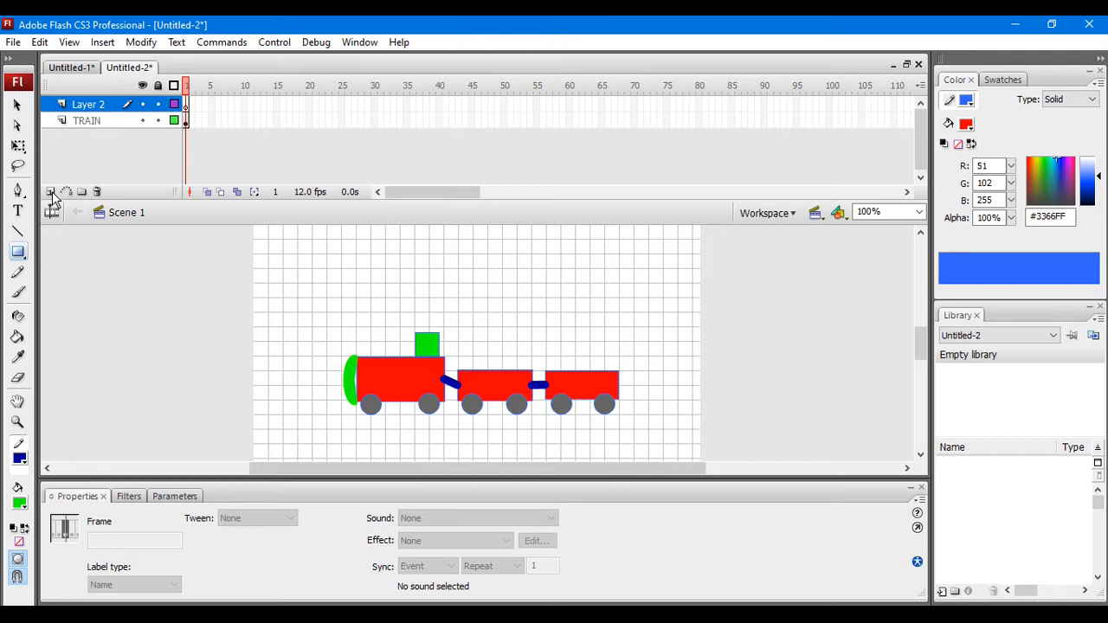
pyautogui.moveTo(87, 109); pyautogui.dragTo(90, 125)
pyautogui.doubleClick(90, 120)
pyautogui.write('TRACK')
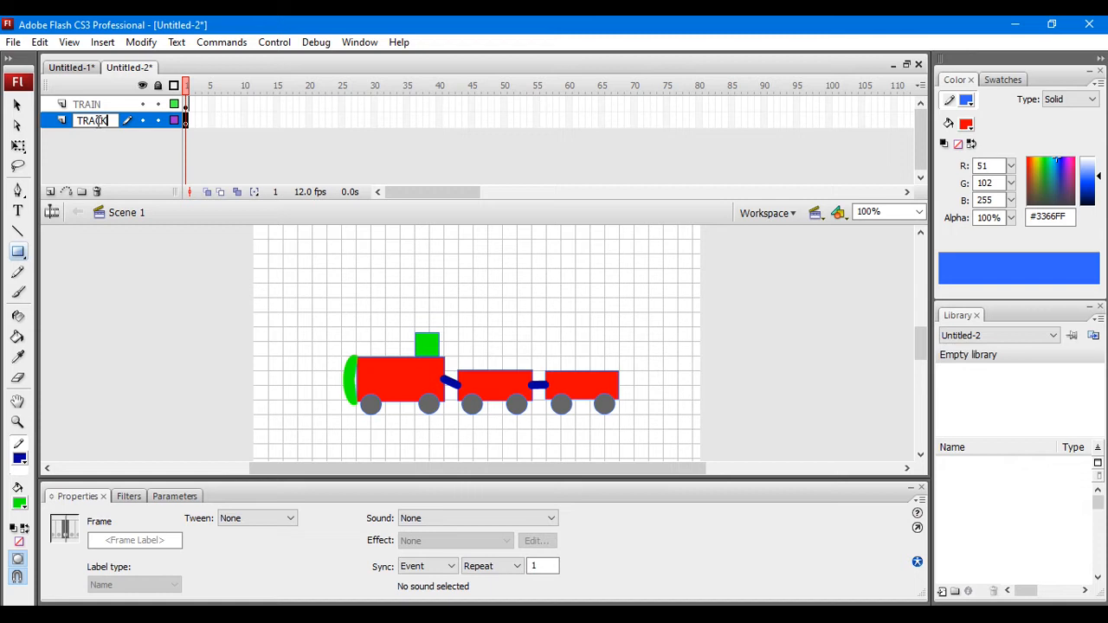
pyautogui.click(123, 154)
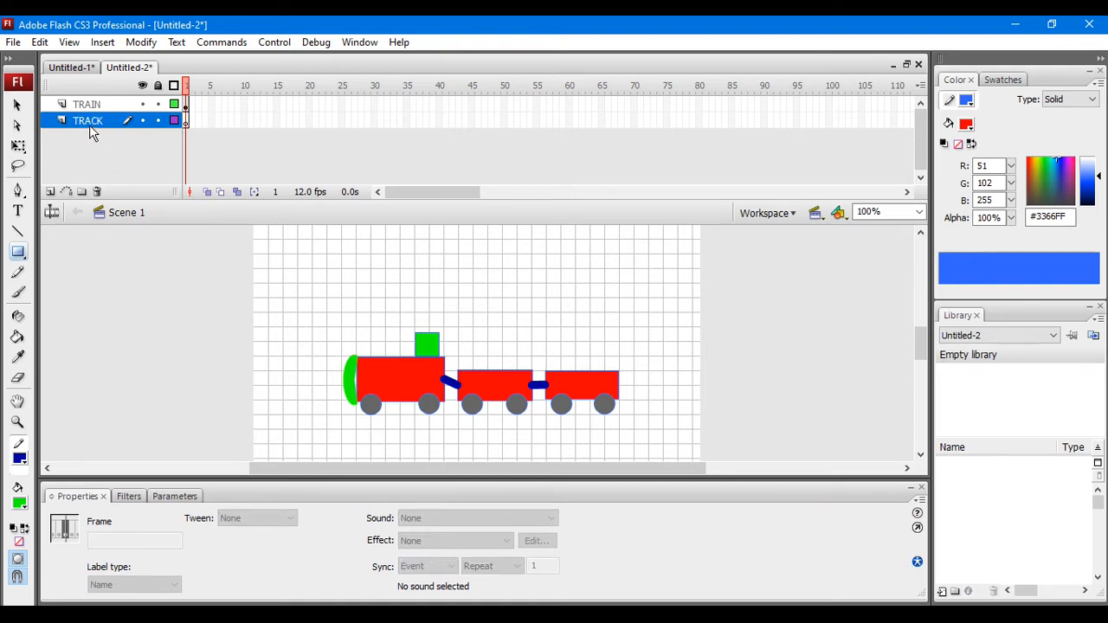
# Step: Draw a rectangle about 559 by 11 px across the stage under the train's wheels, with fill and stroke colour #660000
pyautogui.click(18, 254)
pyautogui.moveTo(250, 414)
pyautogui.mouseDown()
pyautogui.moveTo(289, 433)
pyautogui.moveTo(711, 437)
pyautogui.moveTo(704, 421)
pyautogui.mouseUp()
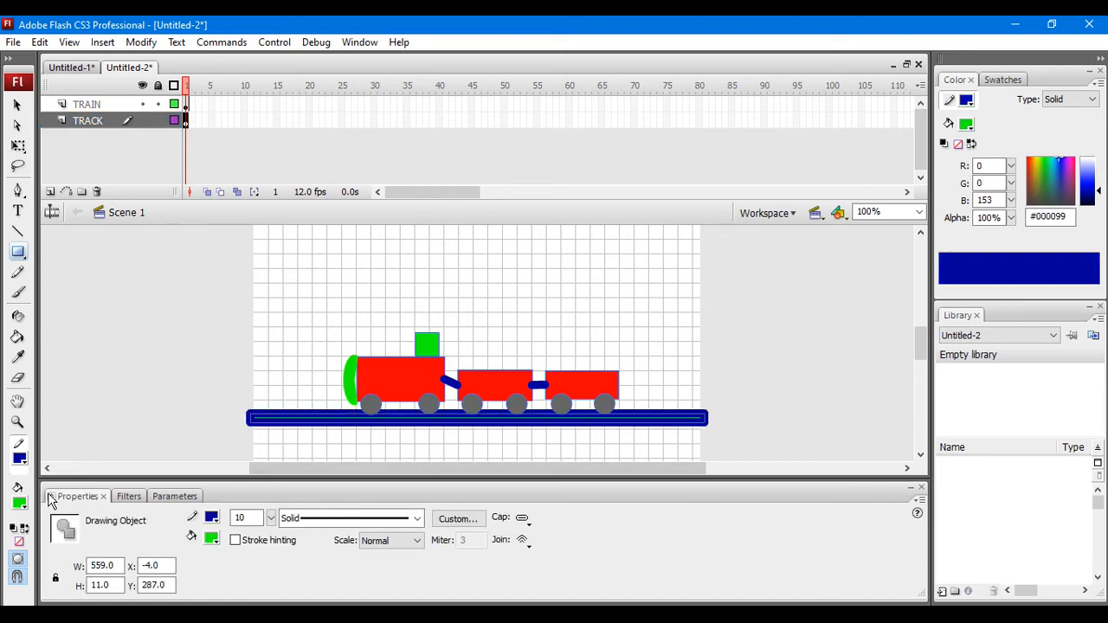
pyautogui.click(19, 504)
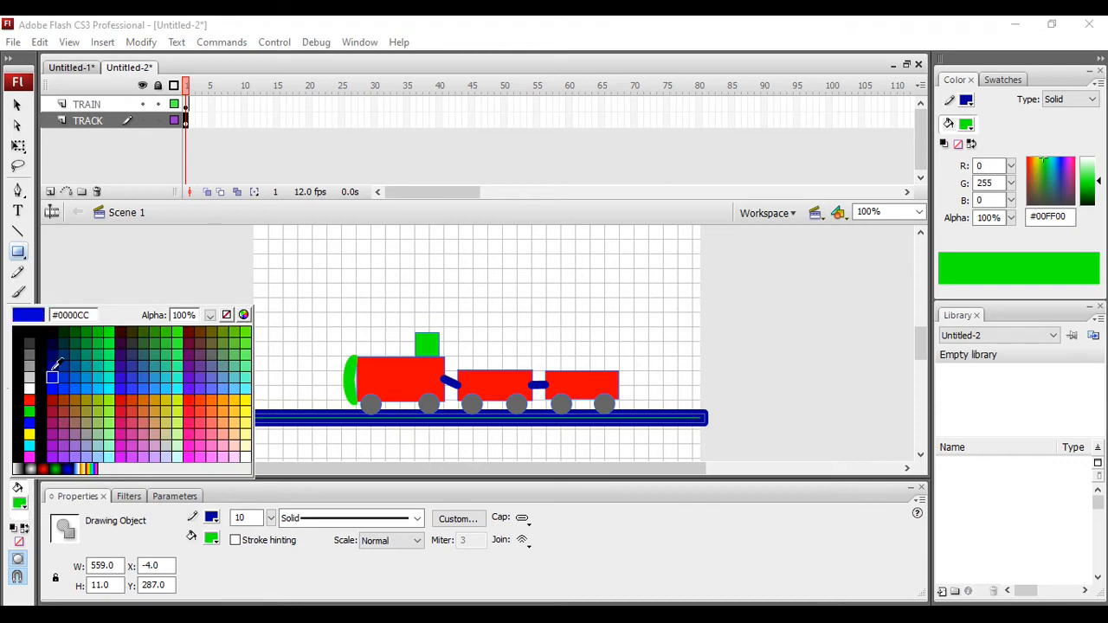
pyautogui.click(192, 333)
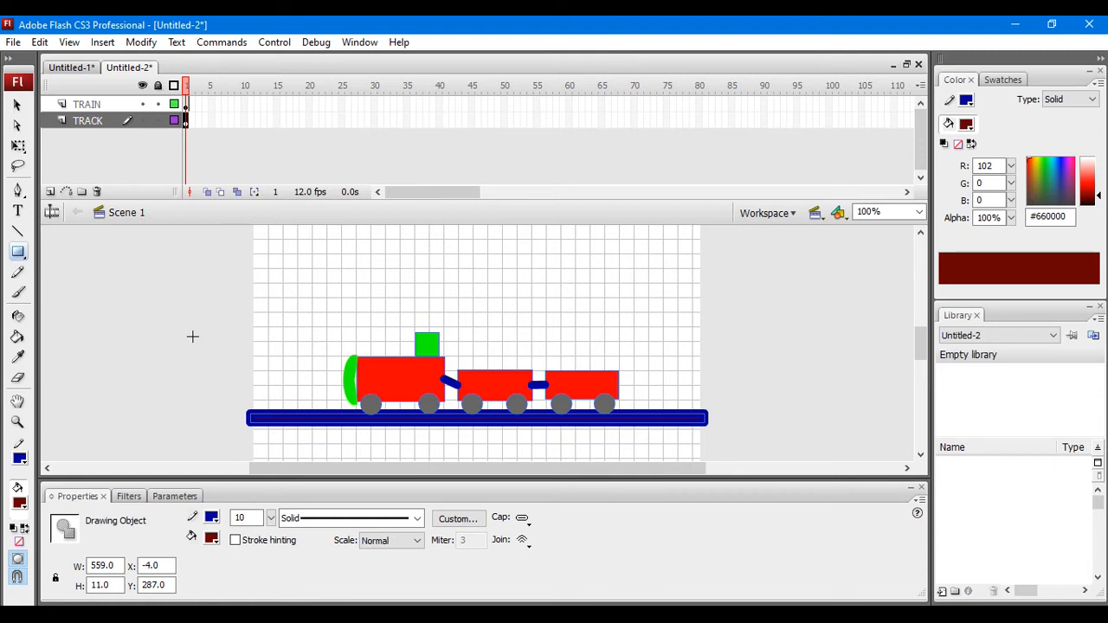
pyautogui.click(213, 518)
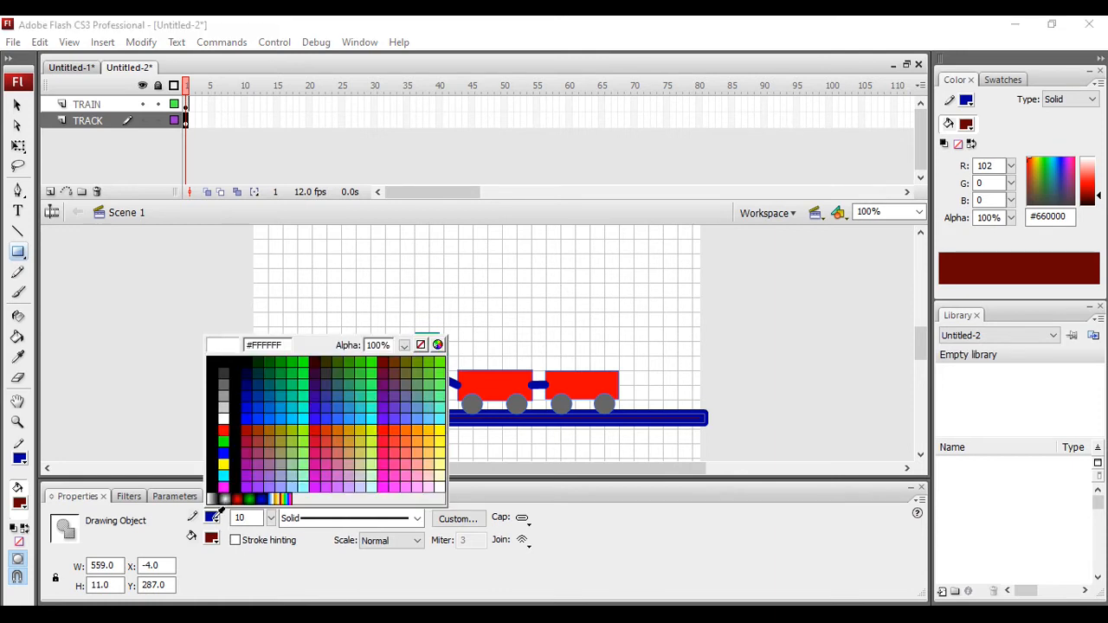
pyautogui.click(383, 366)
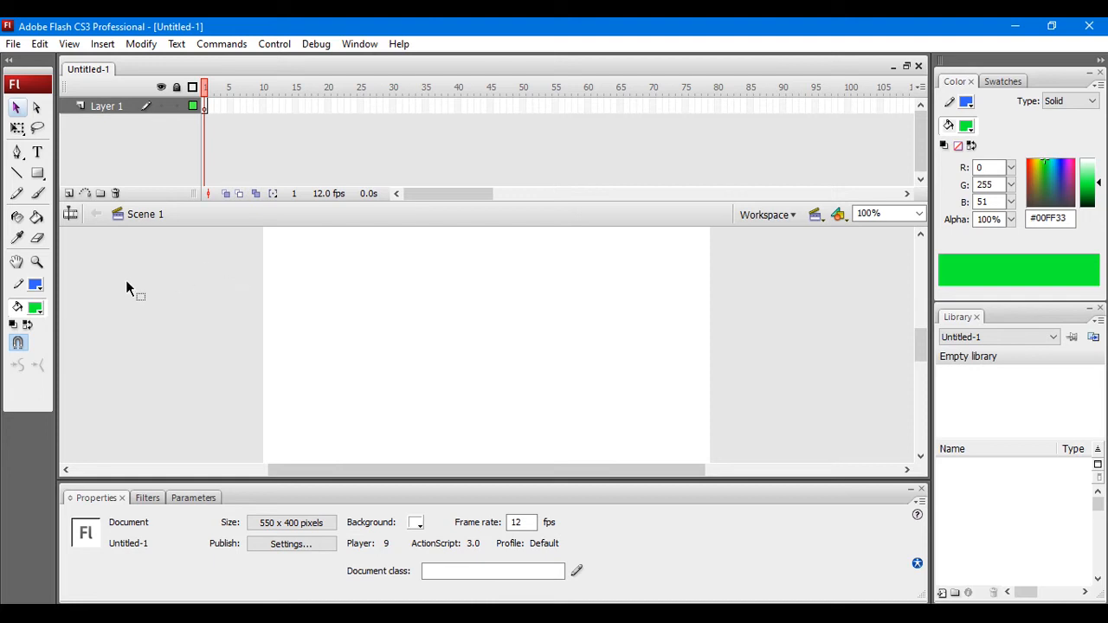
# Step: Draw a rectangle about 53 by 77 px with fill #FF0000 and move it flush against the stage's right edge
pyautogui.click(37, 173)
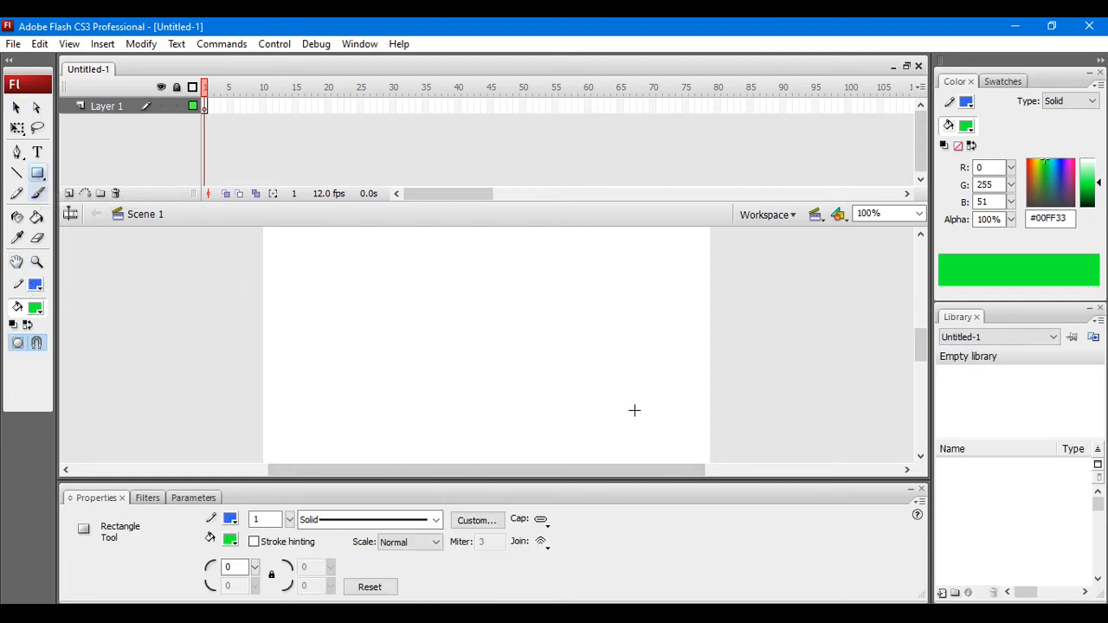
pyautogui.moveTo(922, 347)
pyautogui.mouseDown()
pyautogui.moveTo(924, 376)
pyautogui.moveTo(922, 349)
pyautogui.mouseUp()
pyautogui.moveTo(660, 334)
pyautogui.mouseDown()
pyautogui.moveTo(667, 388)
pyautogui.moveTo(703, 397)
pyautogui.mouseUp()
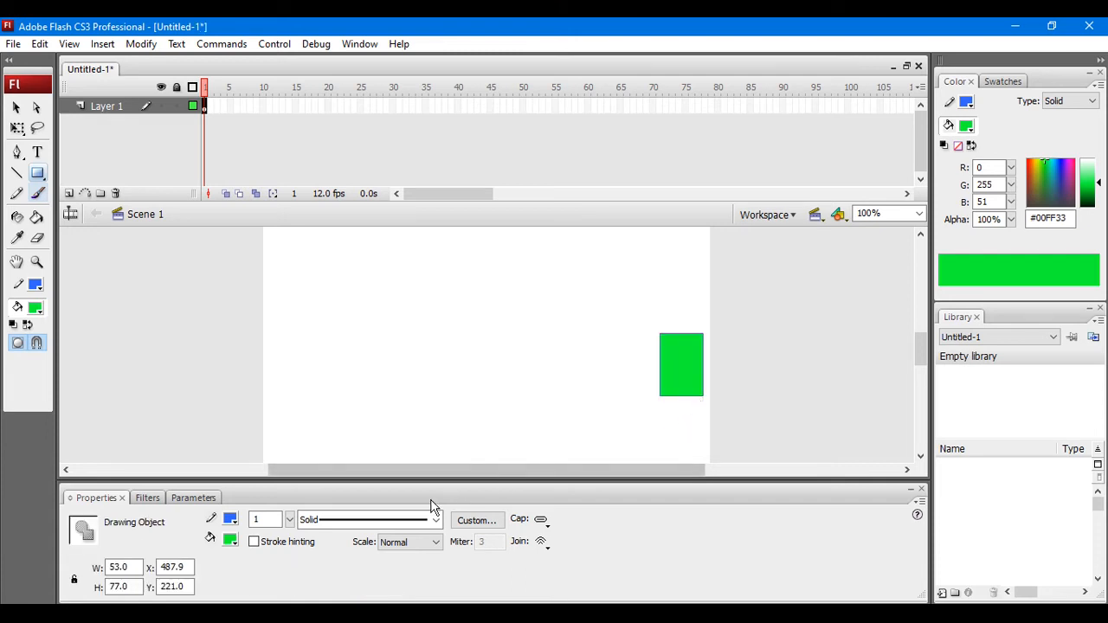
pyautogui.click(230, 539)
pyautogui.click(242, 453)
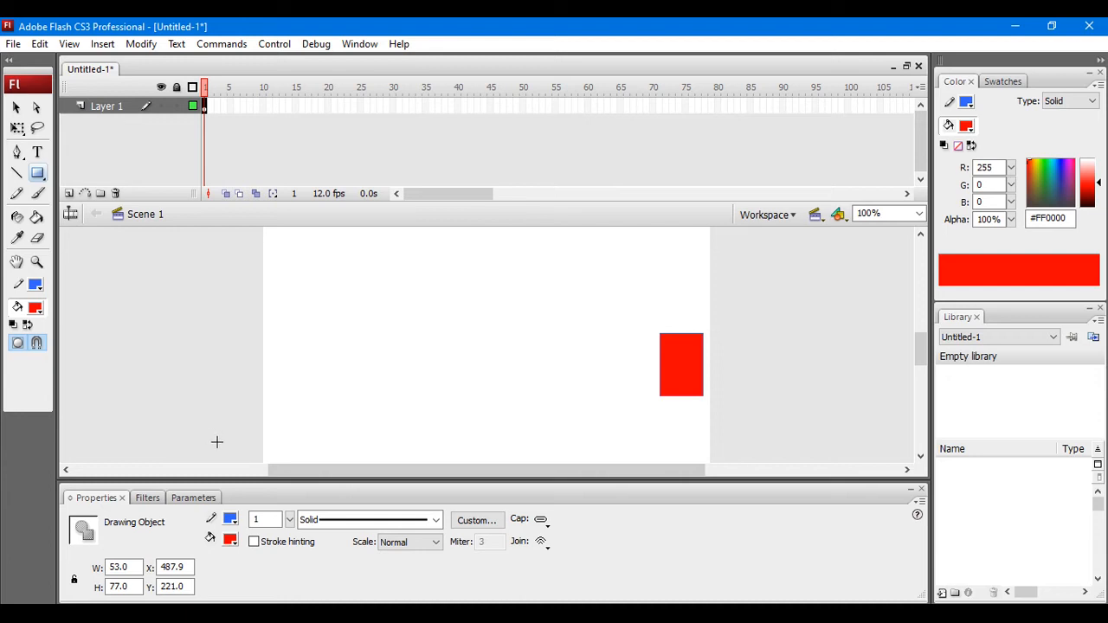
pyautogui.click(16, 109)
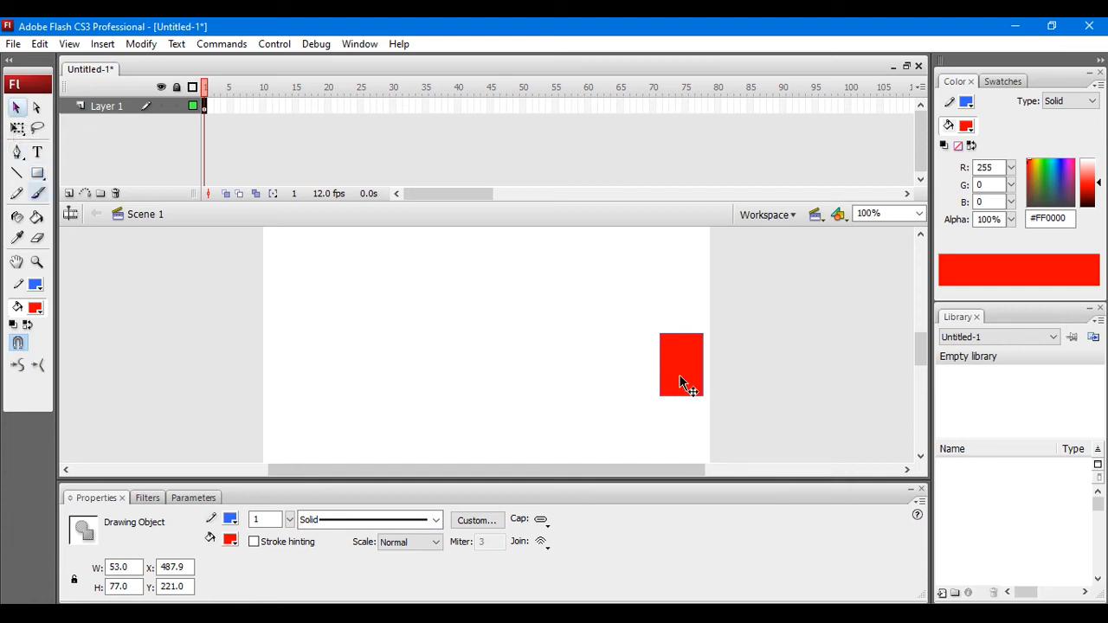
pyautogui.moveTo(680, 382); pyautogui.dragTo(687, 376)
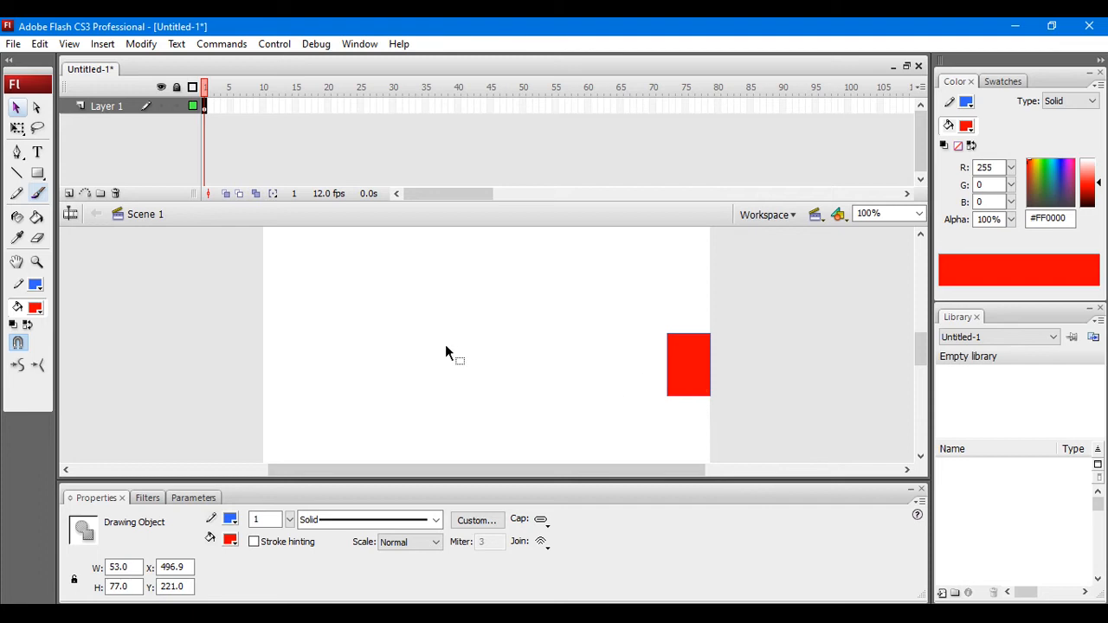
# Step: Rename the layer holding the red rectangle as Square
pyautogui.click(145, 108)
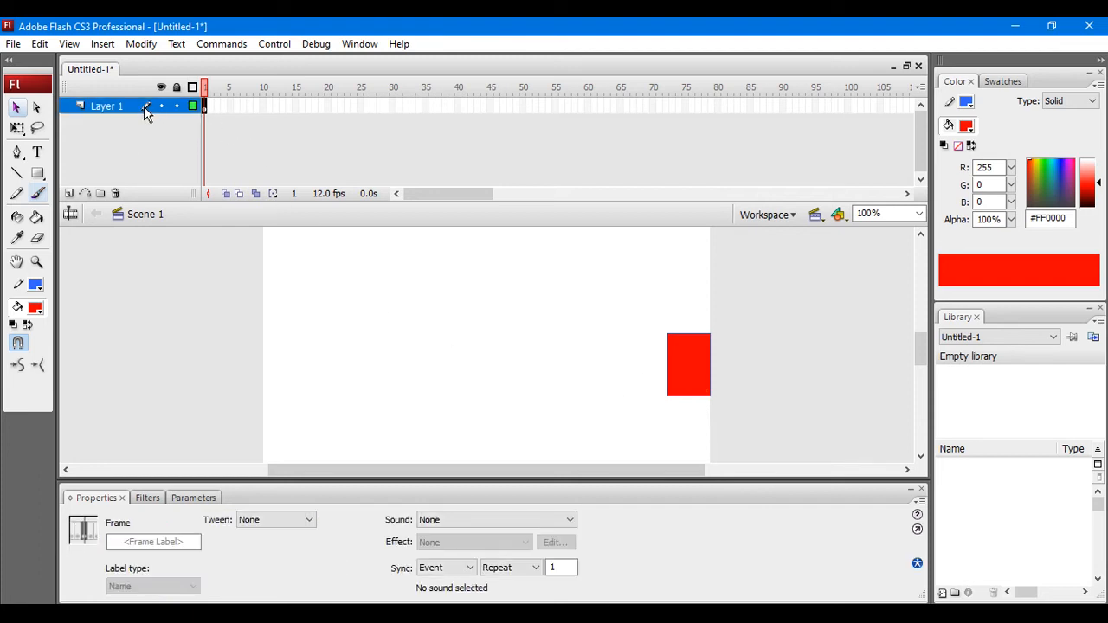
pyautogui.doubleClick(120, 107)
pyautogui.write('Square')
pyautogui.press('Return')
# Step: Apply a Motion tween to frame 1 of the Square layer
pyautogui.click(206, 107)
pyautogui.click(268, 520)
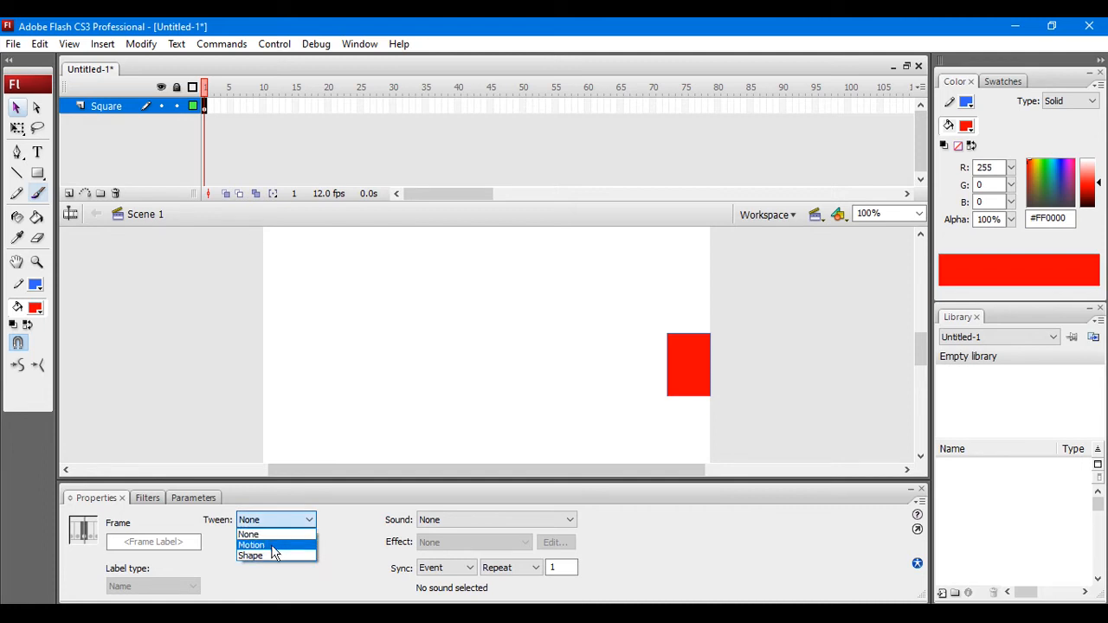
pyautogui.click(273, 545)
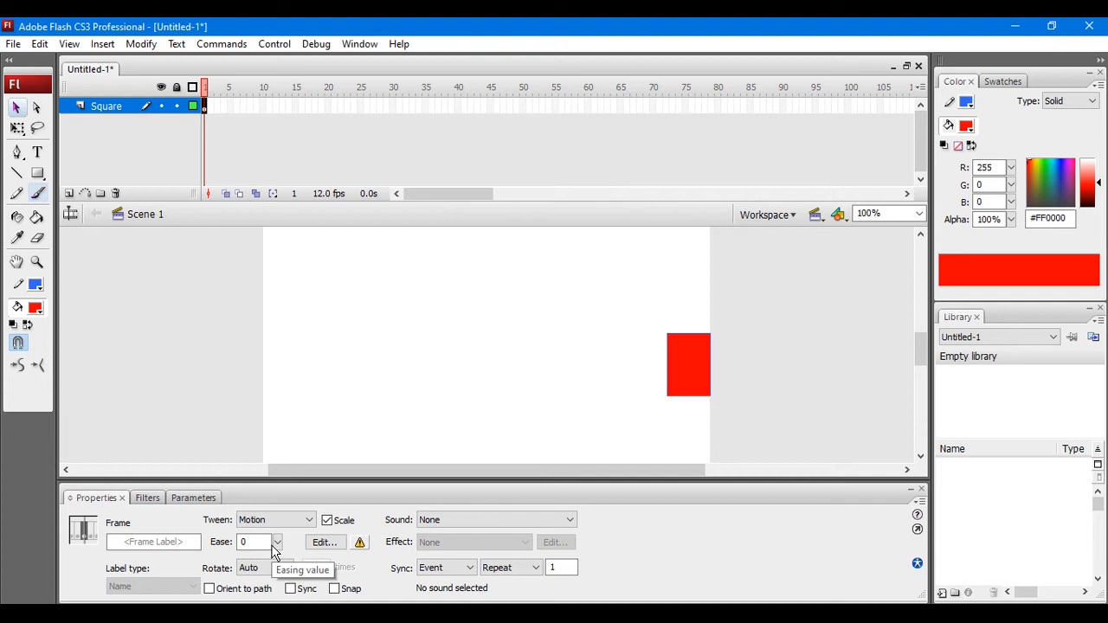
# Step: Insert a keyframe at frame 60 of the Square layer and move the red rectangle there to the stage's left edge
pyautogui.click(588, 106)
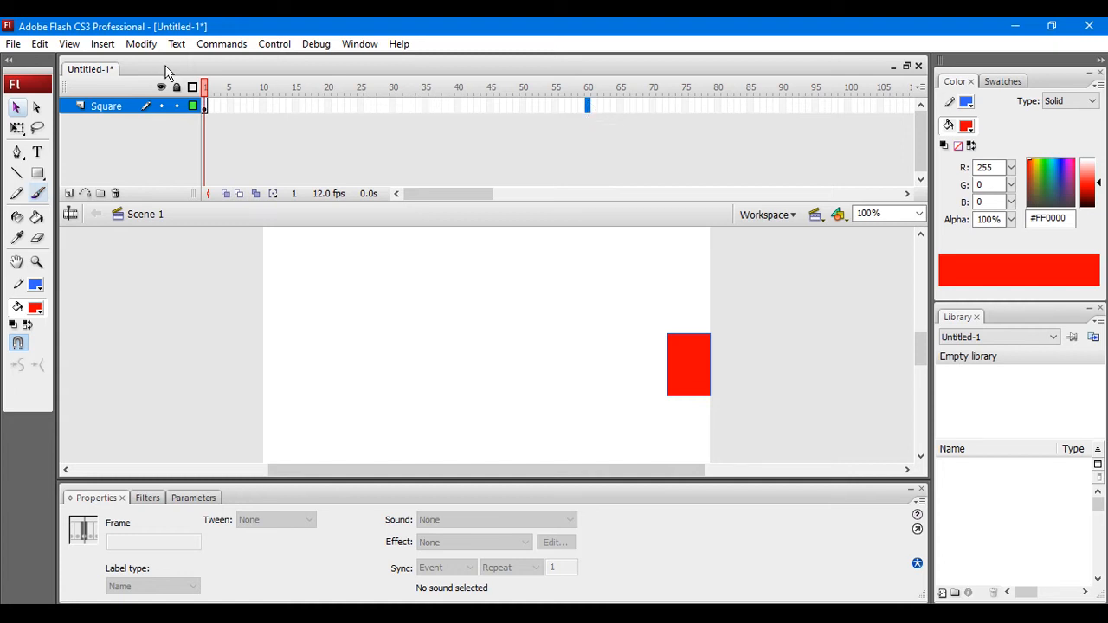
pyautogui.click(106, 44)
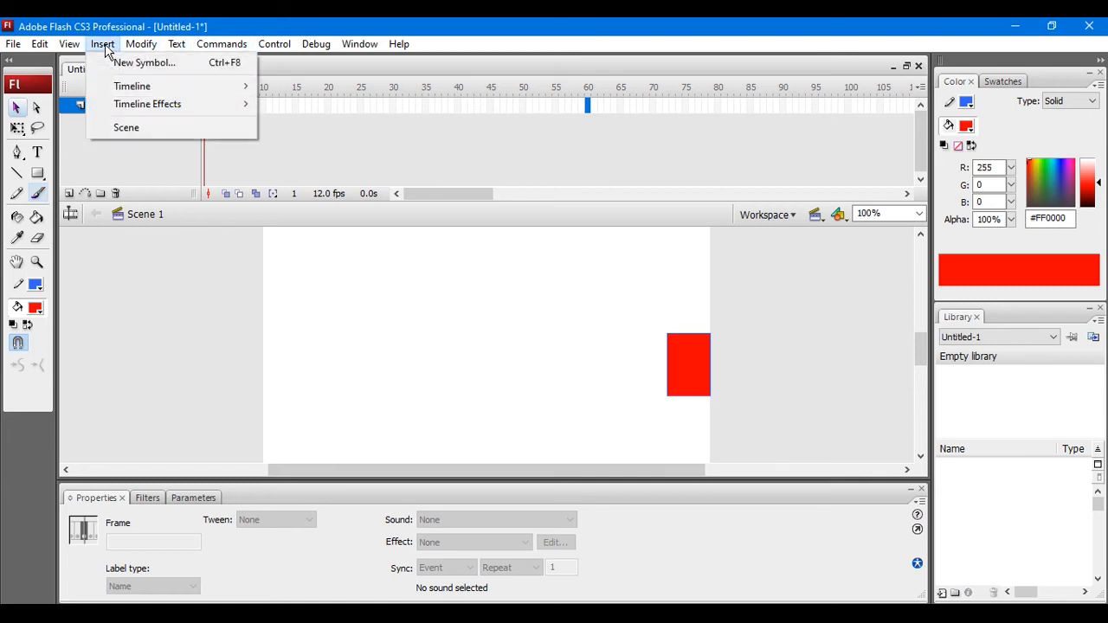
pyautogui.moveTo(131, 93)
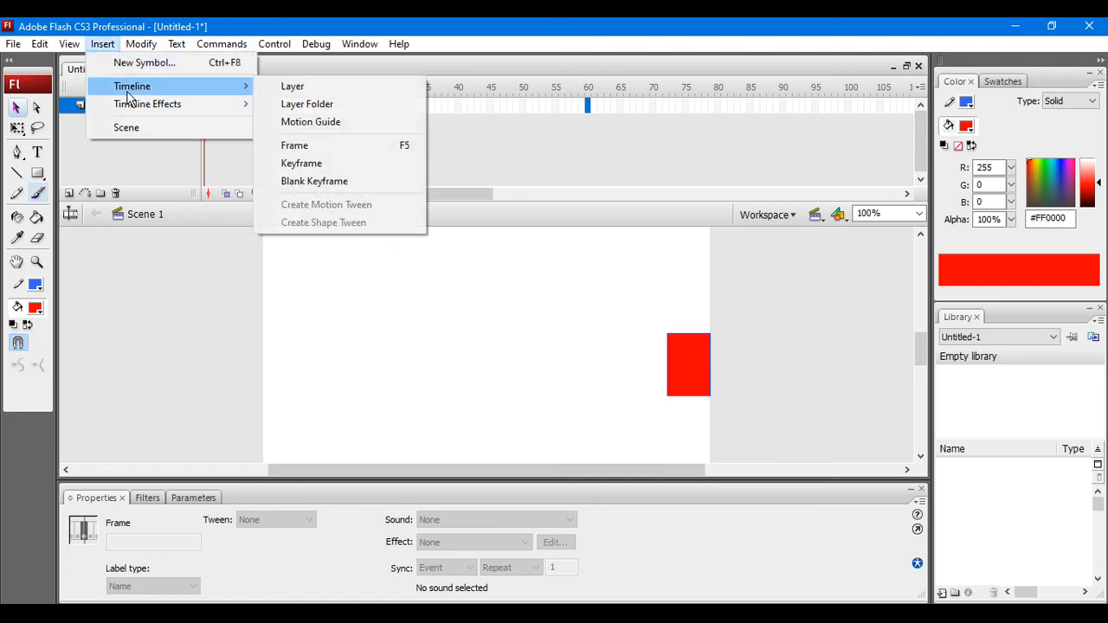
pyautogui.click(295, 170)
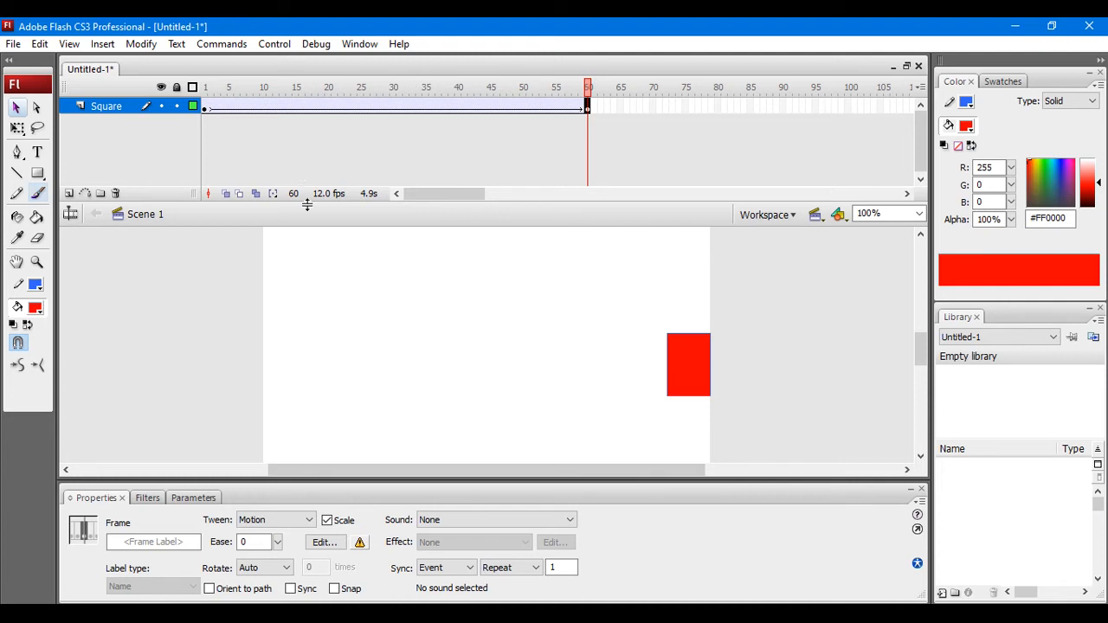
pyautogui.click(684, 372)
pyautogui.moveTo(683, 366)
pyautogui.mouseDown()
pyautogui.moveTo(375, 382)
pyautogui.moveTo(279, 369)
pyautogui.mouseUp()
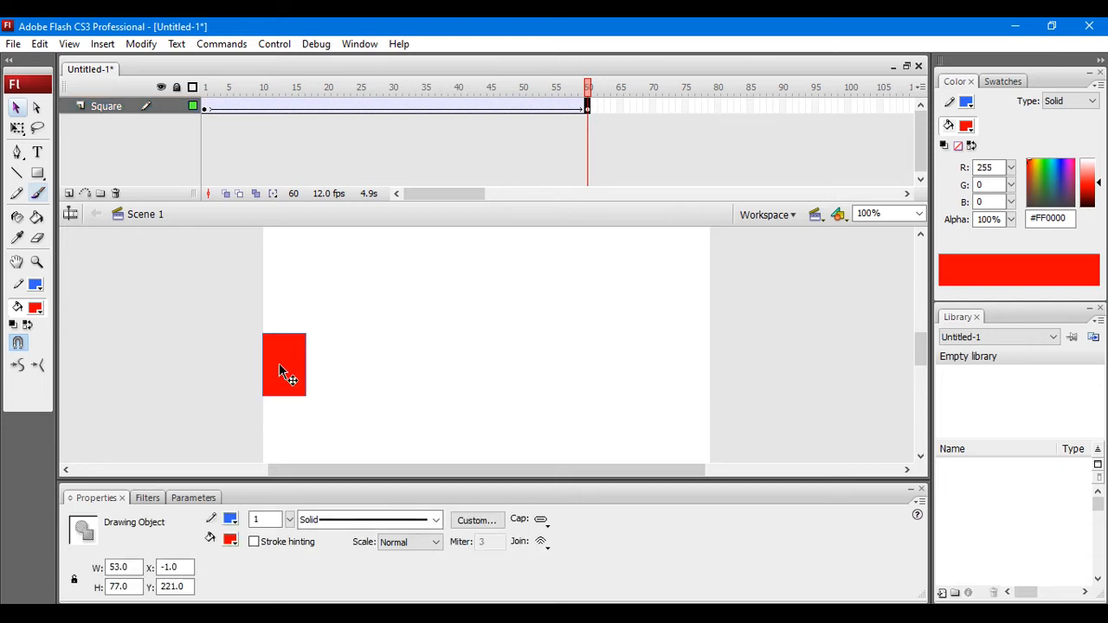
# Step: Test the movie to preview the rectangle's motion, and close the preview window
pyautogui.click(273, 43)
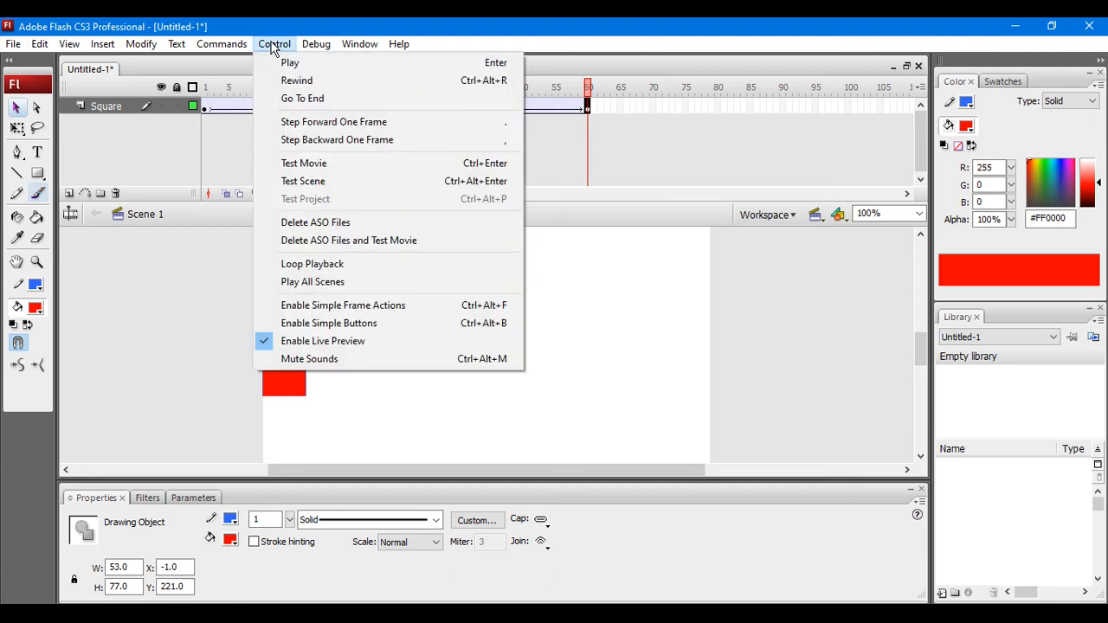
pyautogui.click(294, 164)
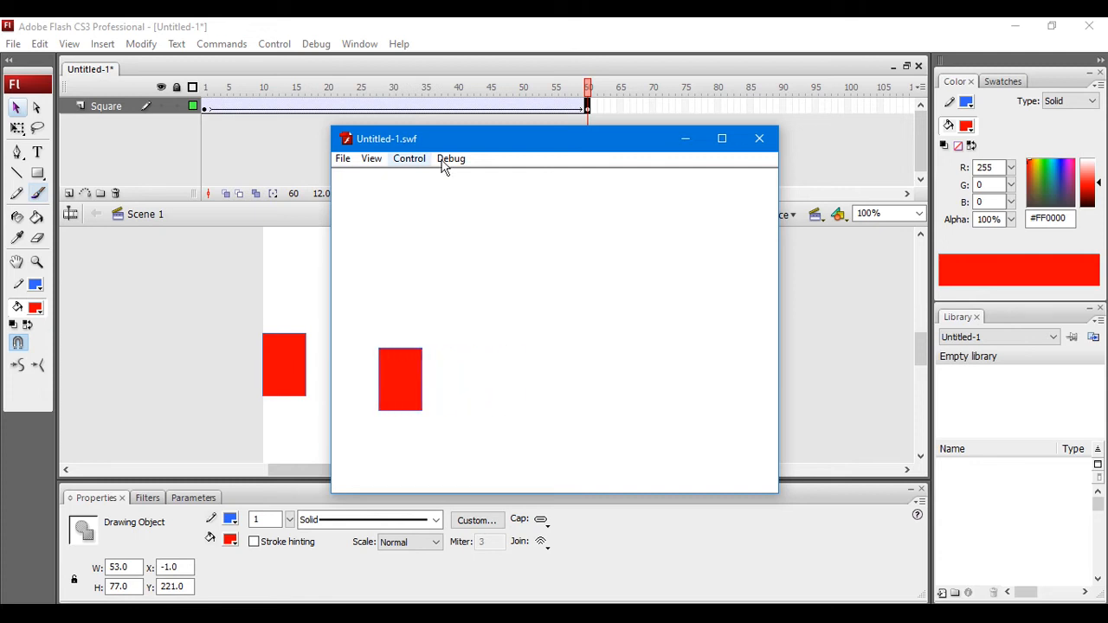
pyautogui.click(758, 138)
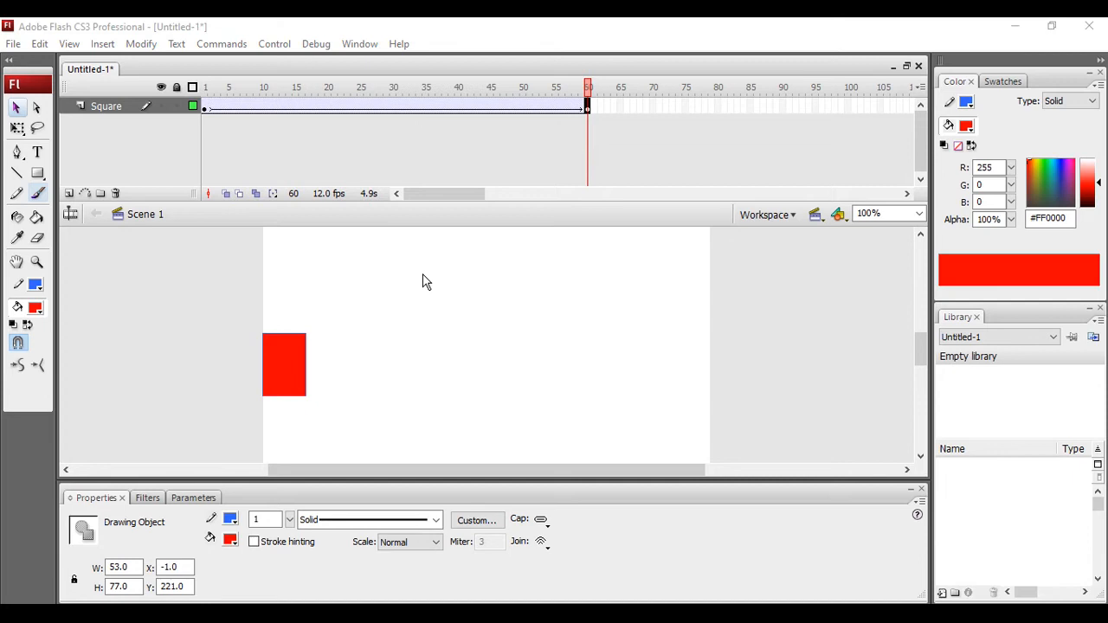
# Step: Open Untitled-2 - Copy.fla from the Desktop and deselect all artwork on the stage
pyautogui.hotkey('ctrl', 'o')
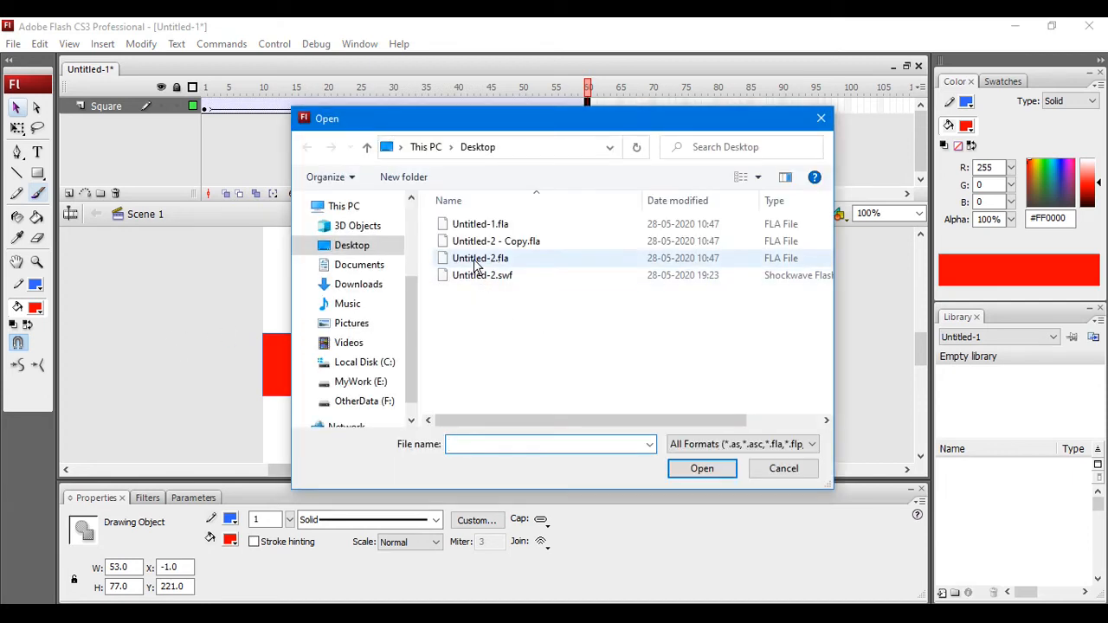
pyautogui.doubleClick(478, 241)
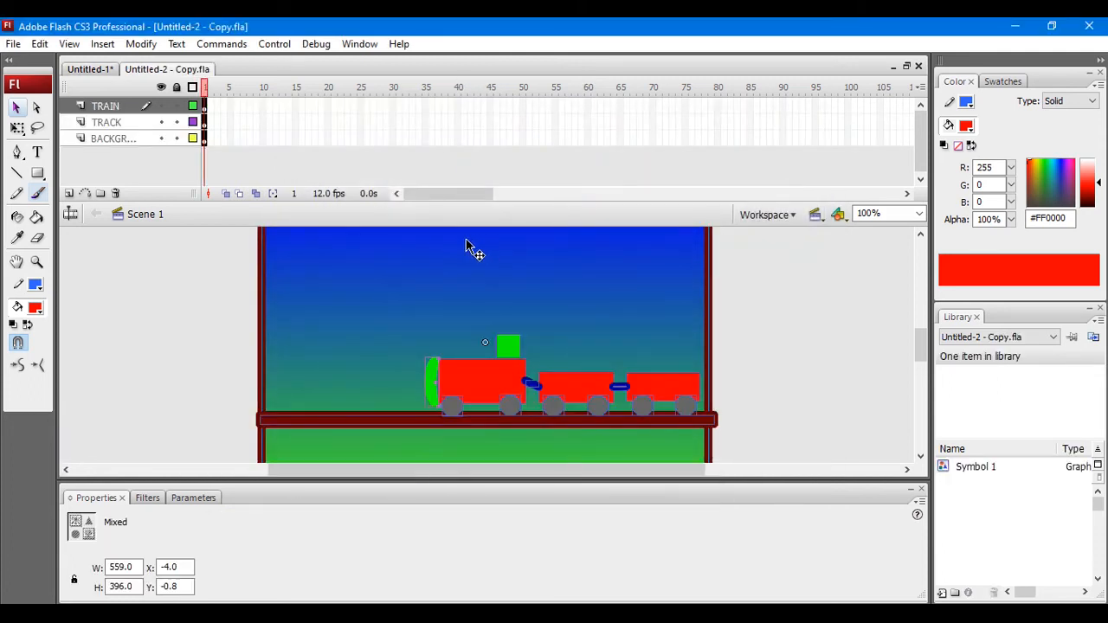
pyautogui.click(141, 350)
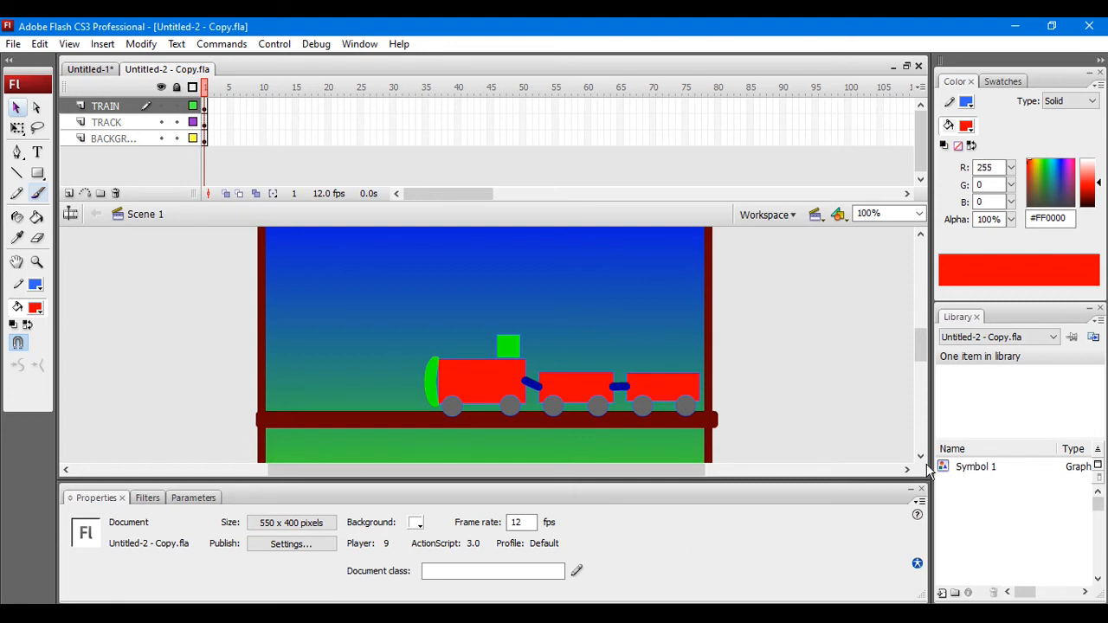
# Step: Make the hidden TRAIN, TRACK and background layers visible on the stage again, one after another
pyautogui.click(877, 214)
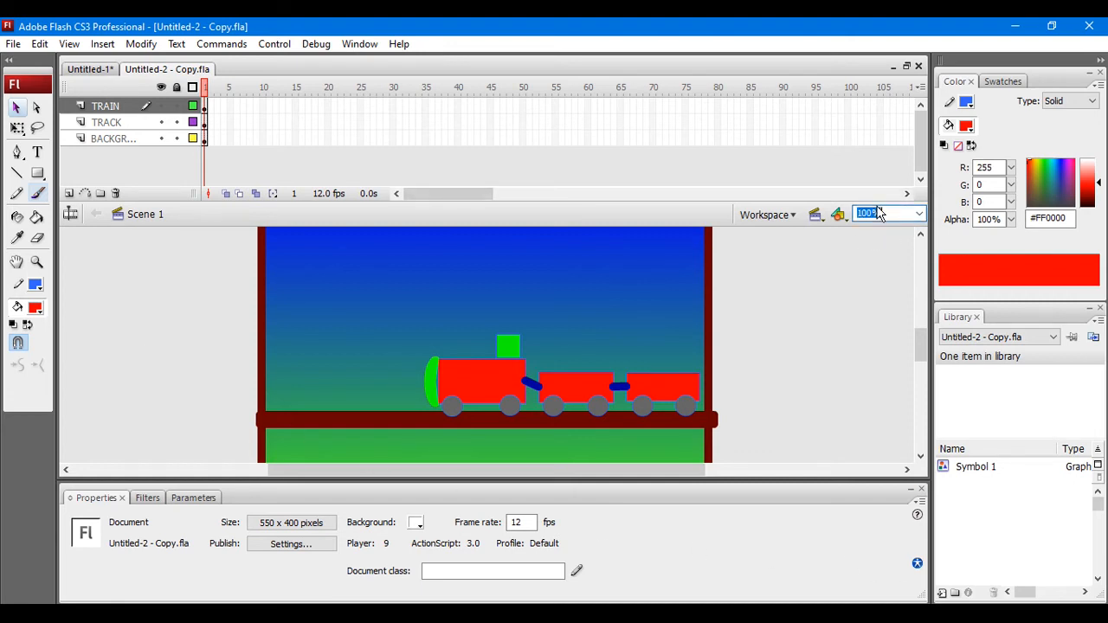
pyautogui.write('70')
pyautogui.press('Return')
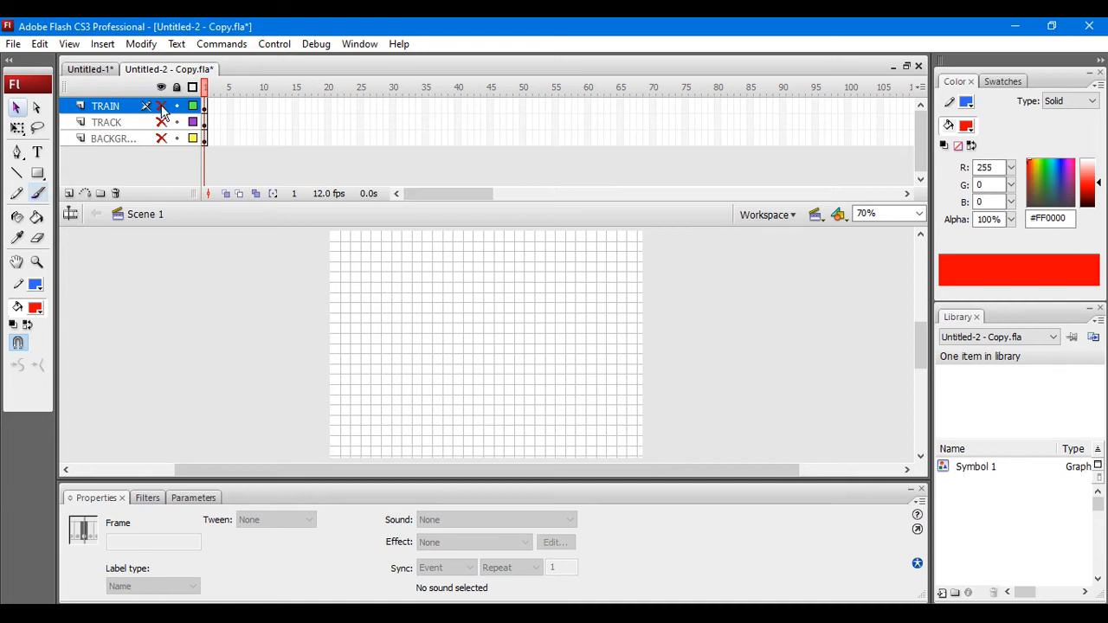
pyautogui.click(162, 107)
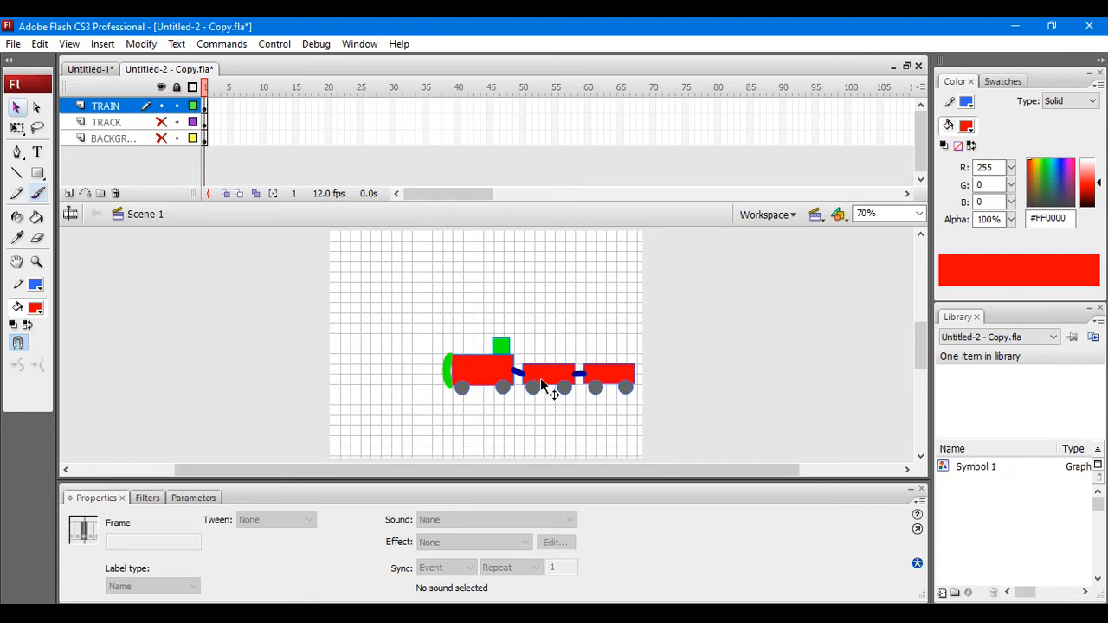
pyautogui.click(161, 123)
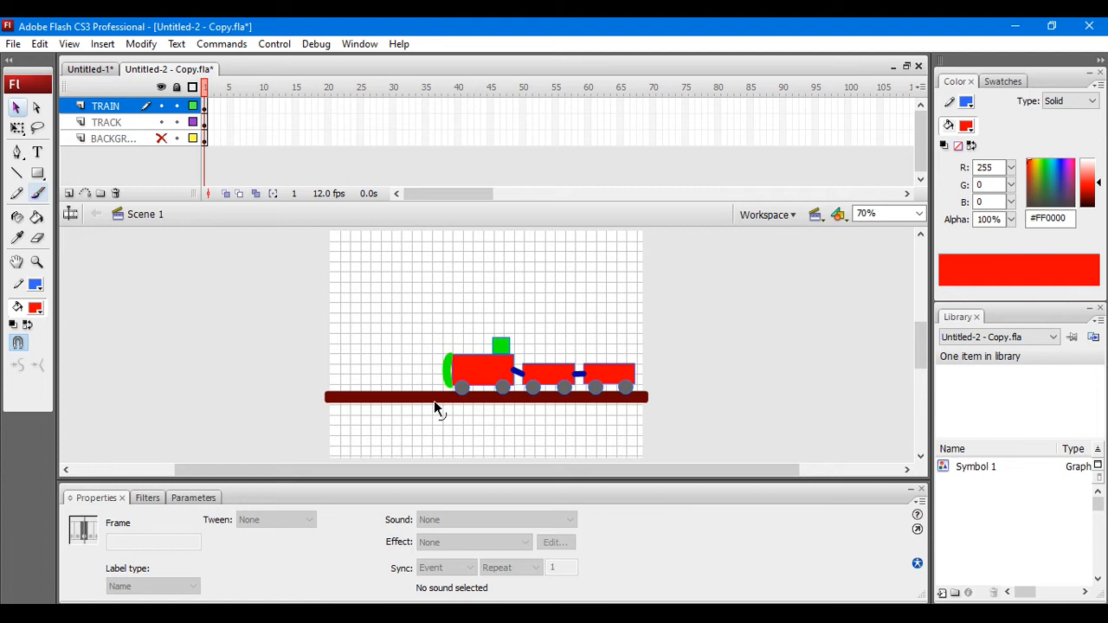
pyautogui.click(161, 139)
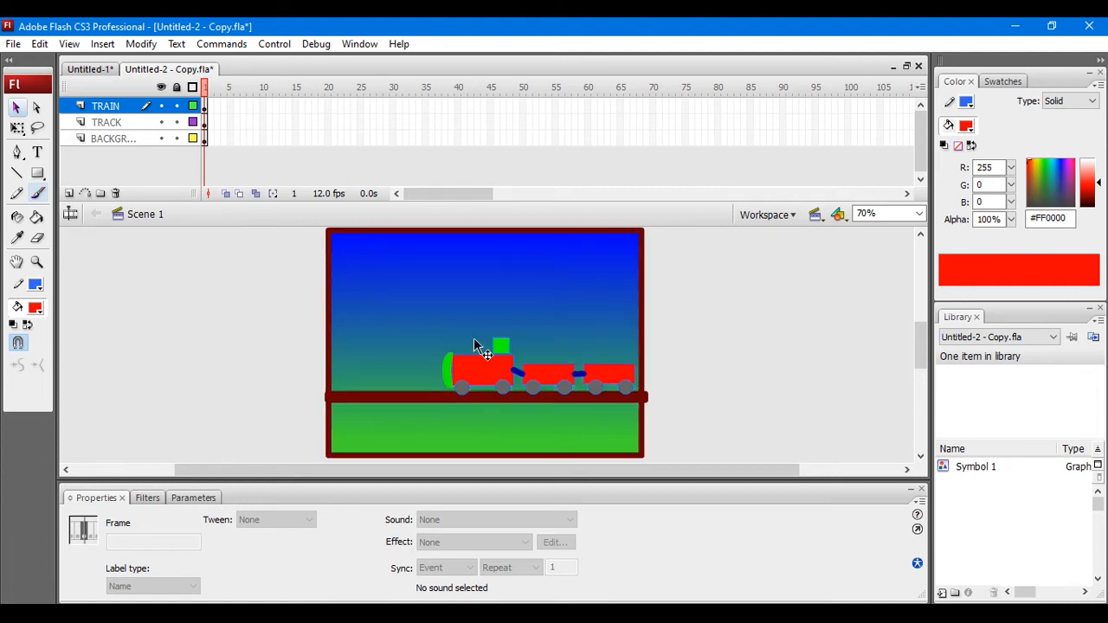
# Step: Toggle the background layer's visibility off and on twice, leaving the layer shown
pyautogui.click(161, 139)
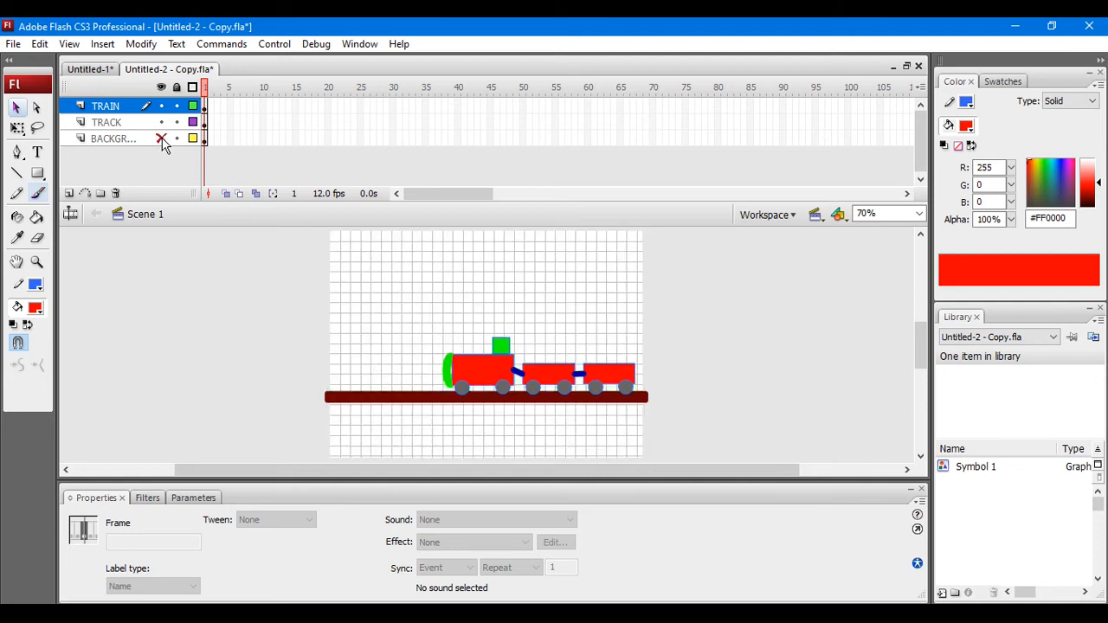
pyautogui.click(161, 139)
pyautogui.click(161, 139)
pyautogui.click(161, 139)
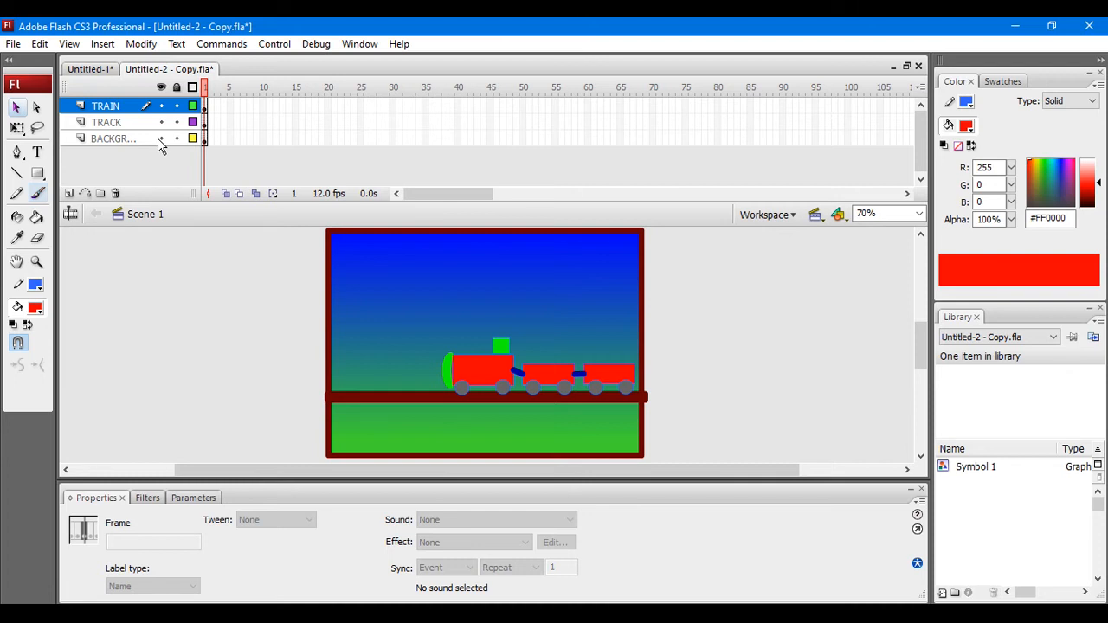
# Step: Lock only the TRAIN layer, try moving the artwork at the train, and move the shifted background back over the stage
pyautogui.click(175, 86)
pyautogui.click(176, 87)
pyautogui.click(176, 106)
pyautogui.moveTo(473, 375); pyautogui.dragTo(429, 371)
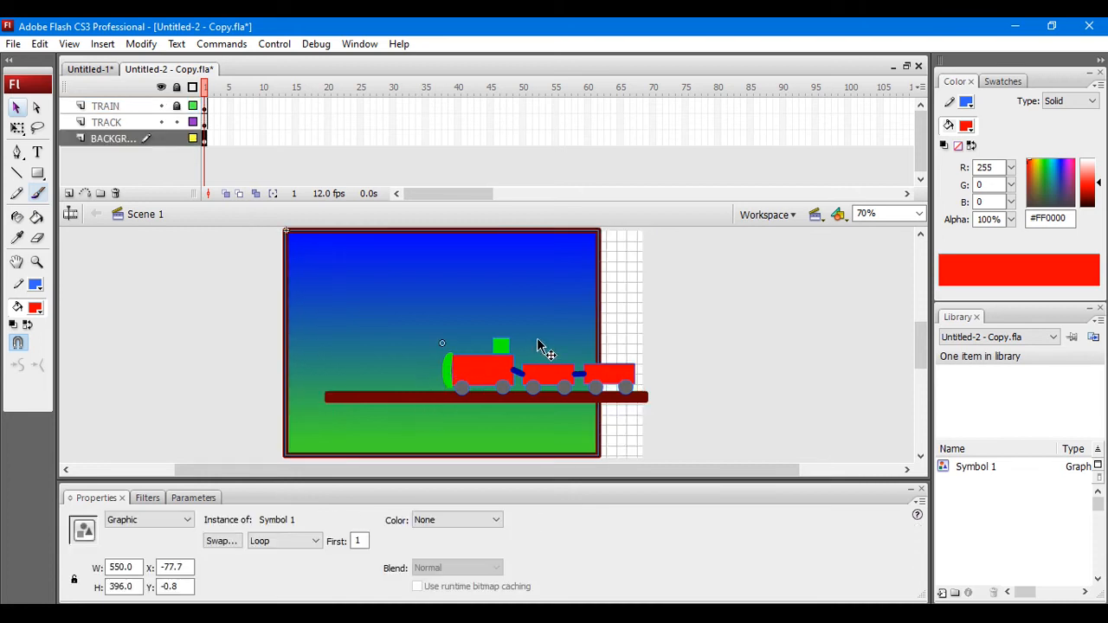
pyautogui.moveTo(517, 311); pyautogui.dragTo(557, 311)
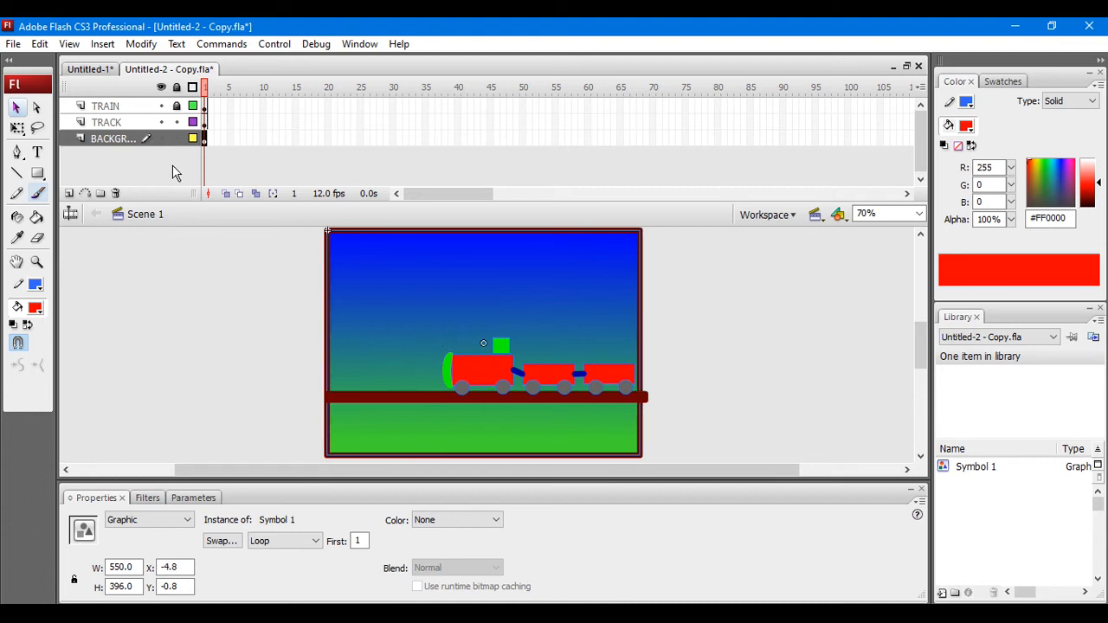
# Step: Lock all layers, try to select the background artwork on the stage, and unlock all layers again
pyautogui.click(177, 88)
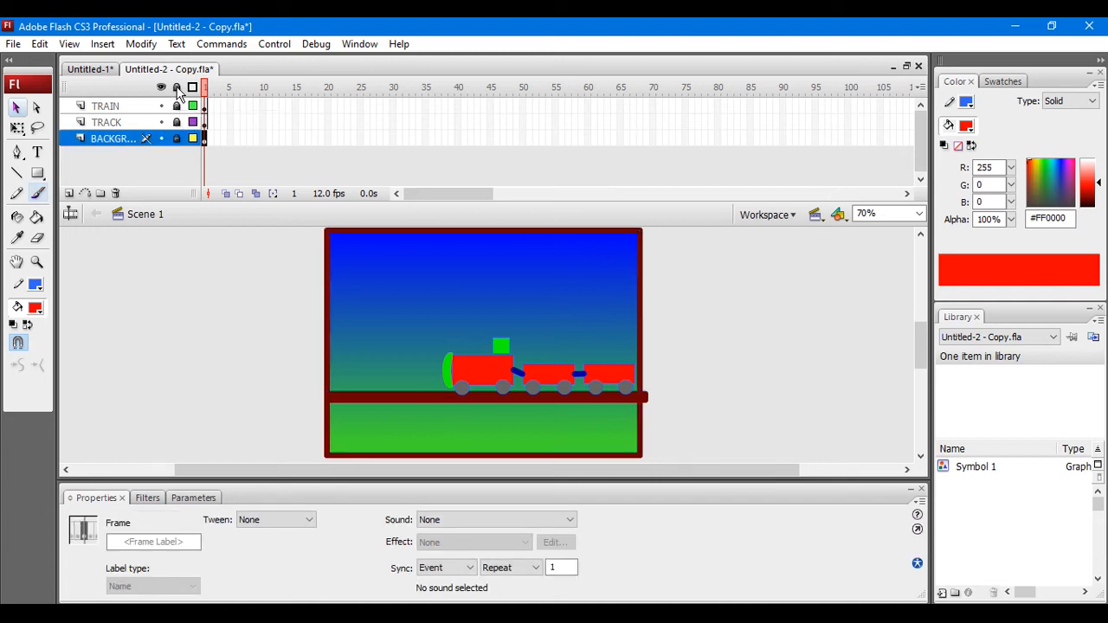
pyautogui.click(424, 326)
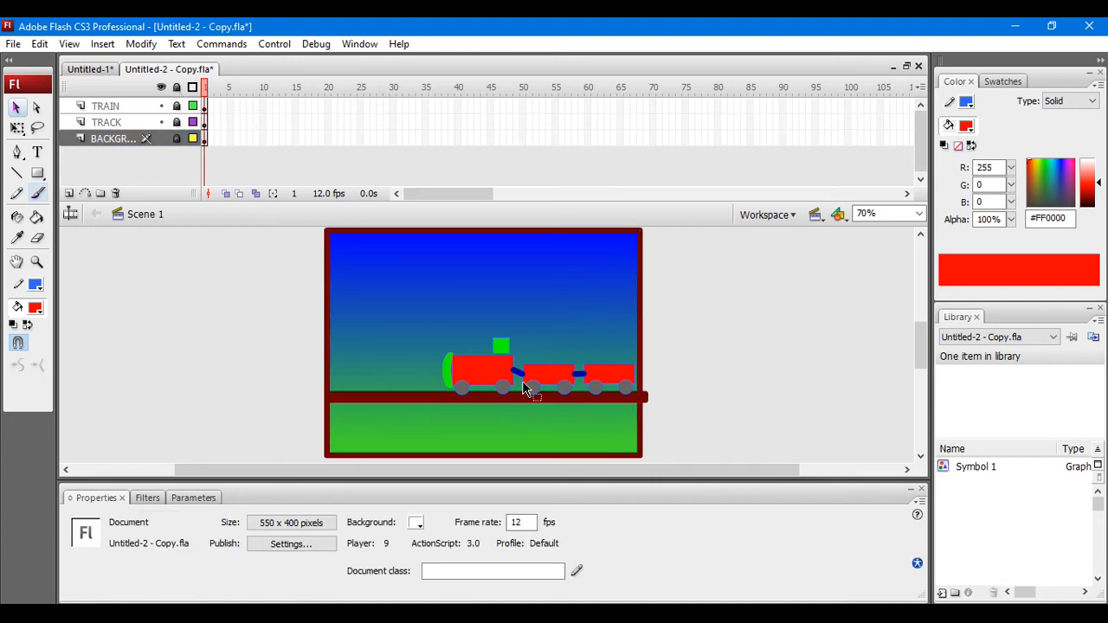
pyautogui.click(178, 87)
# Step: Lock every layer except the TRAIN layer
pyautogui.rightClick(120, 110)
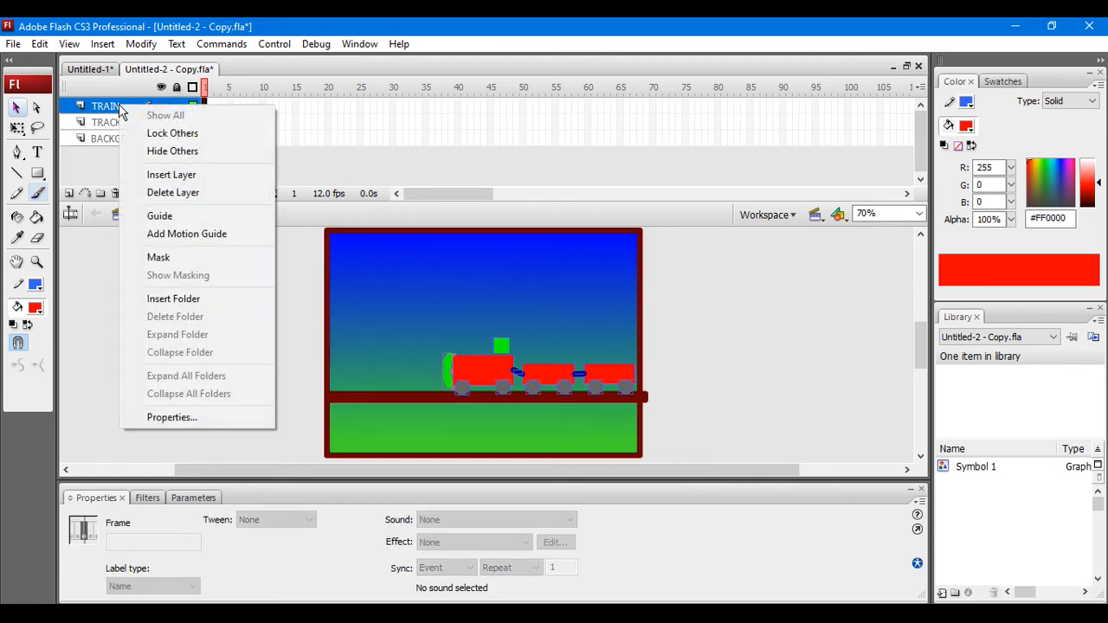
pyautogui.click(158, 137)
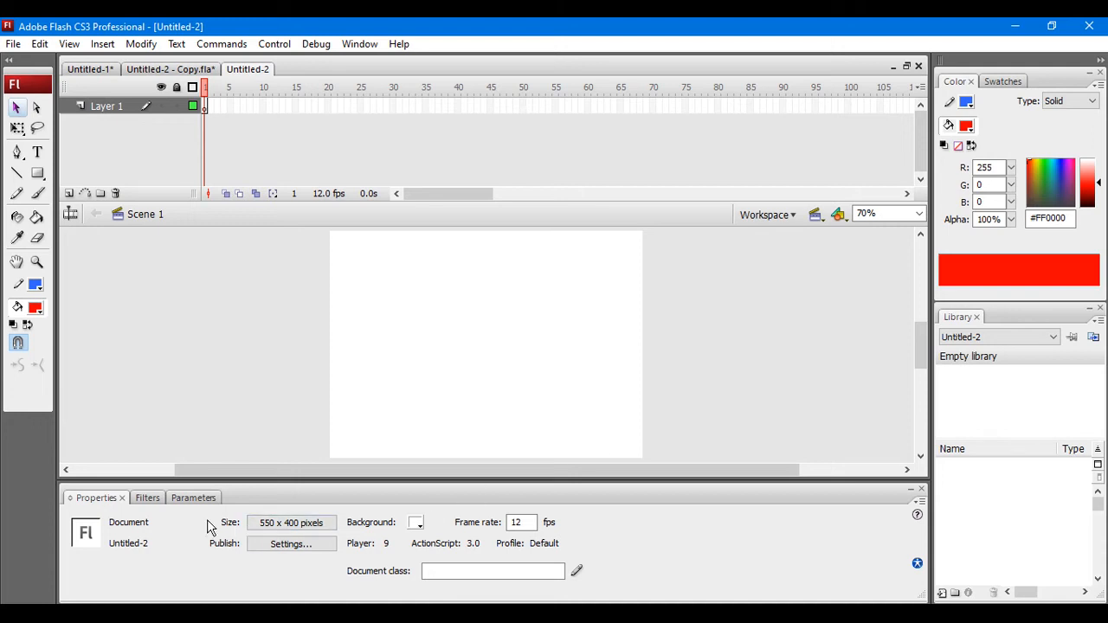
# Step: Set the new document's stage background to bright green and rename Layer 1 as MASK
pyautogui.click(417, 525)
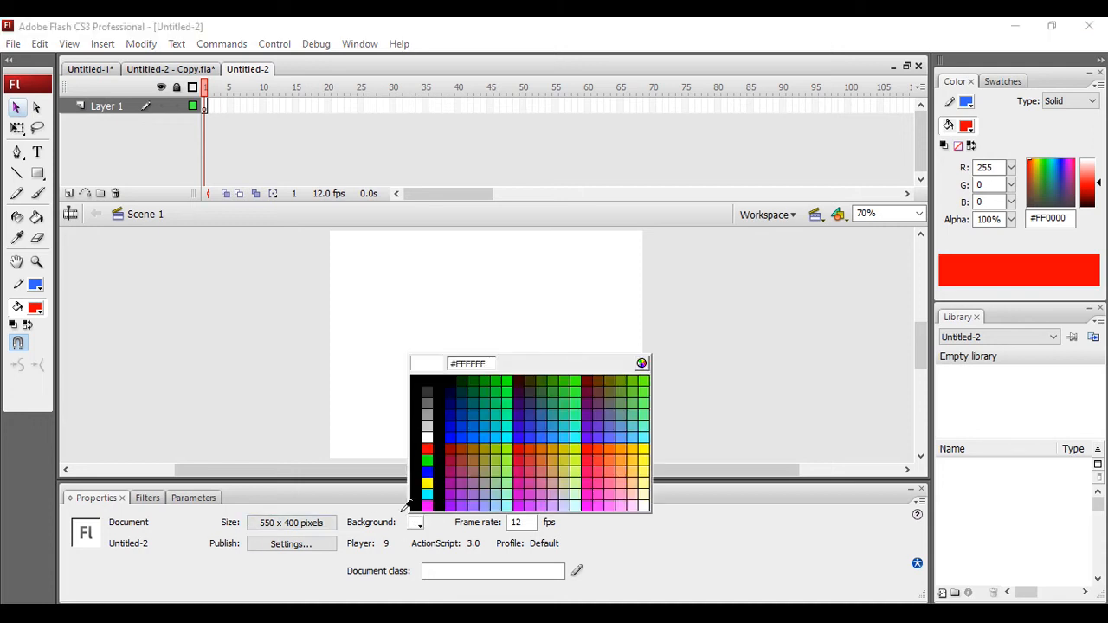
pyautogui.click(510, 382)
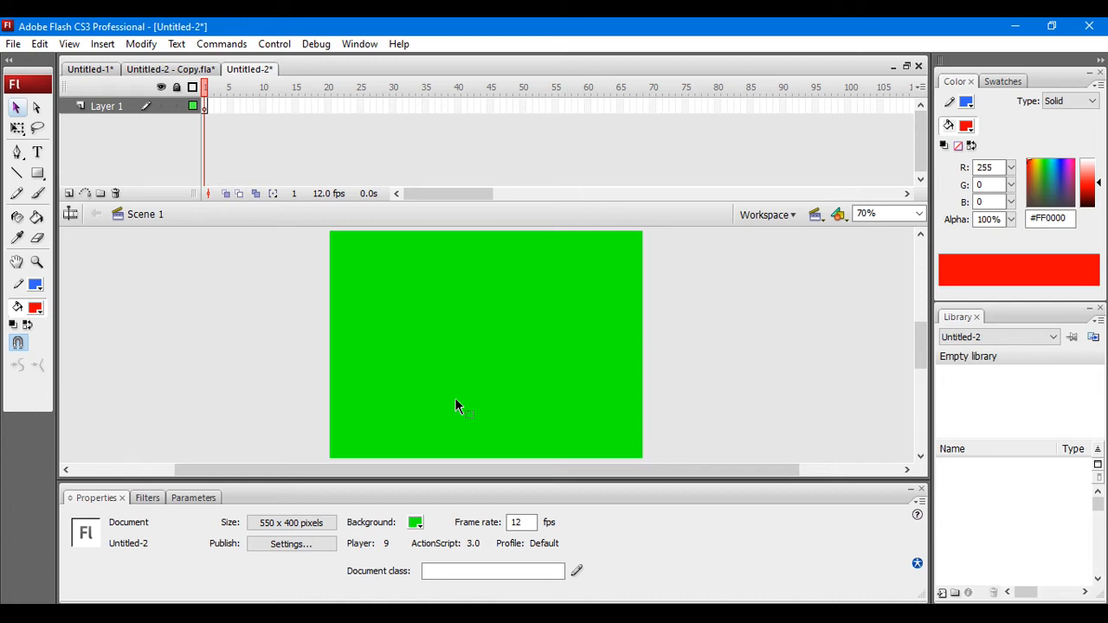
pyautogui.doubleClick(117, 106)
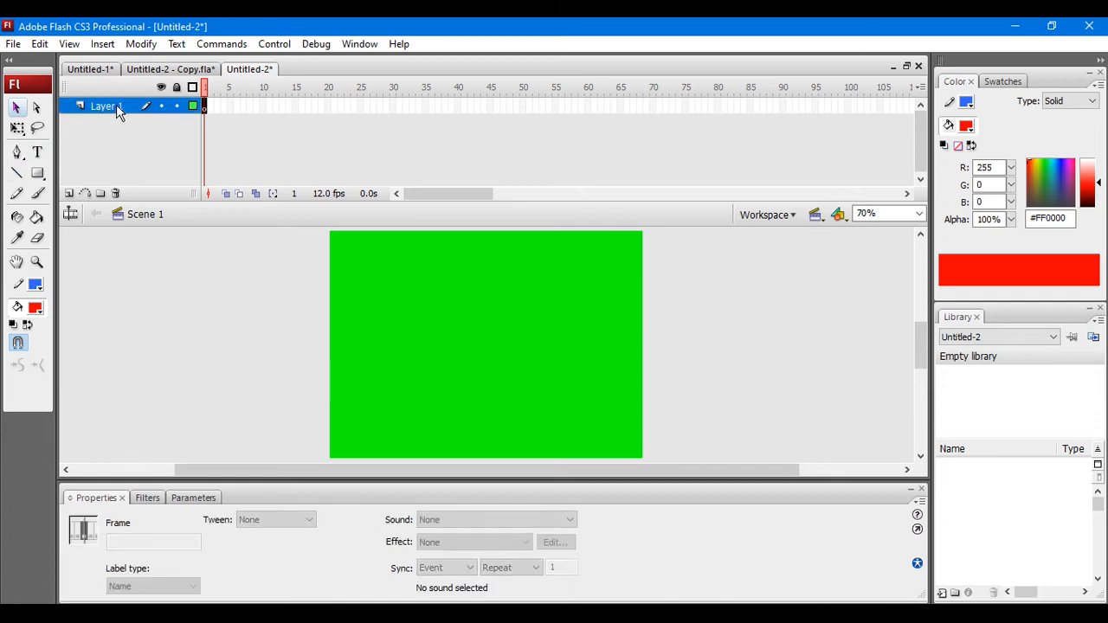
pyautogui.write('MASK')
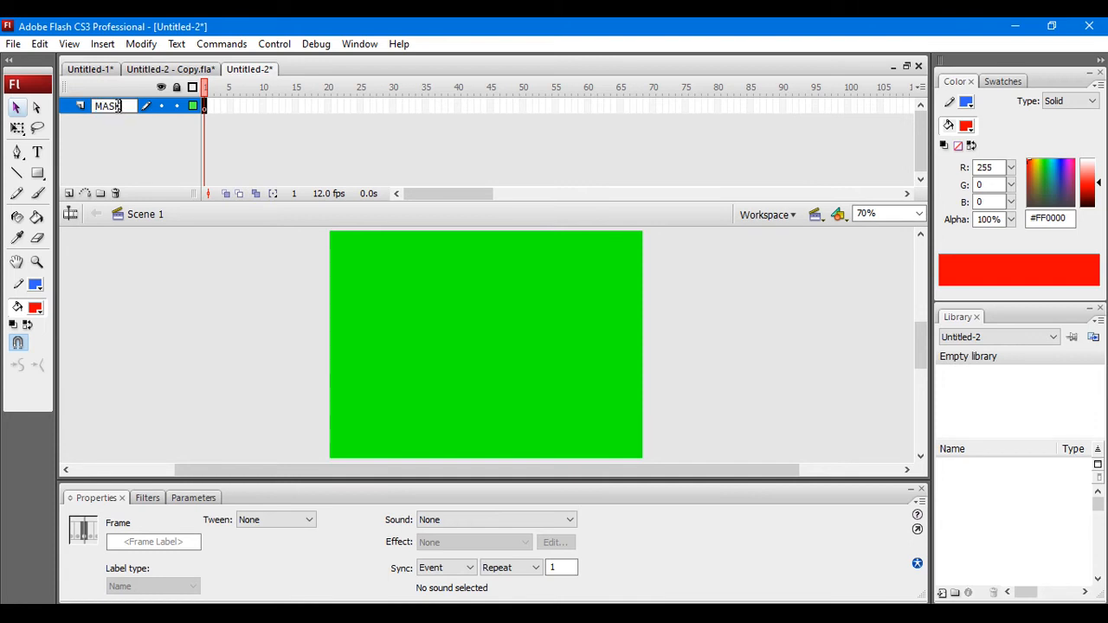
pyautogui.press('Return')
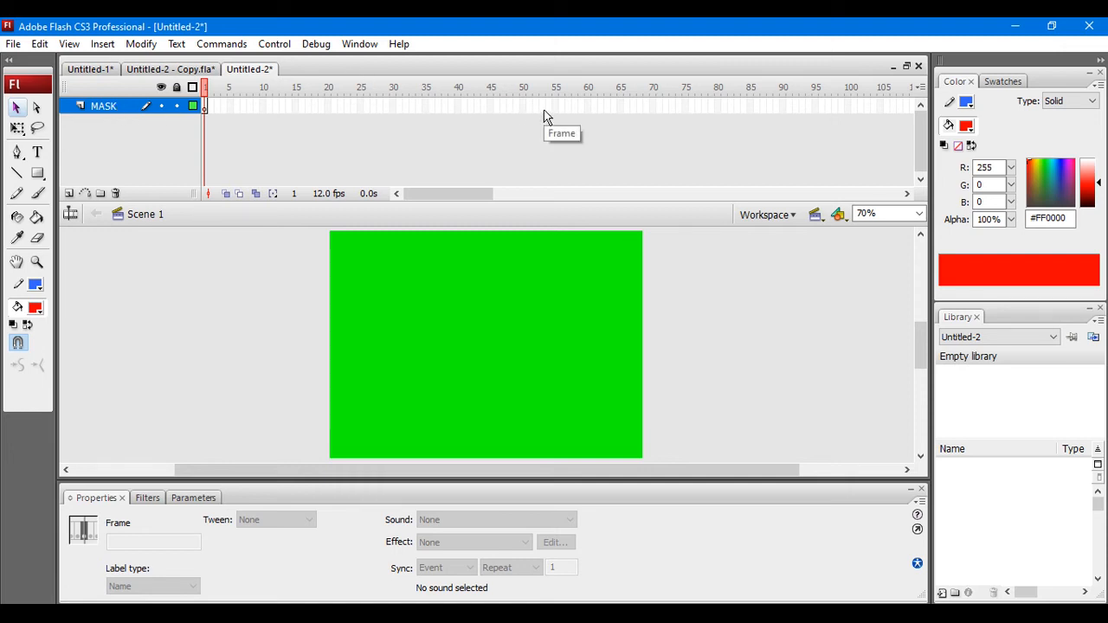
# Step: Insert a blank keyframe at frame 40 of the MASK layer
pyautogui.click(459, 111)
pyautogui.rightClick(459, 114)
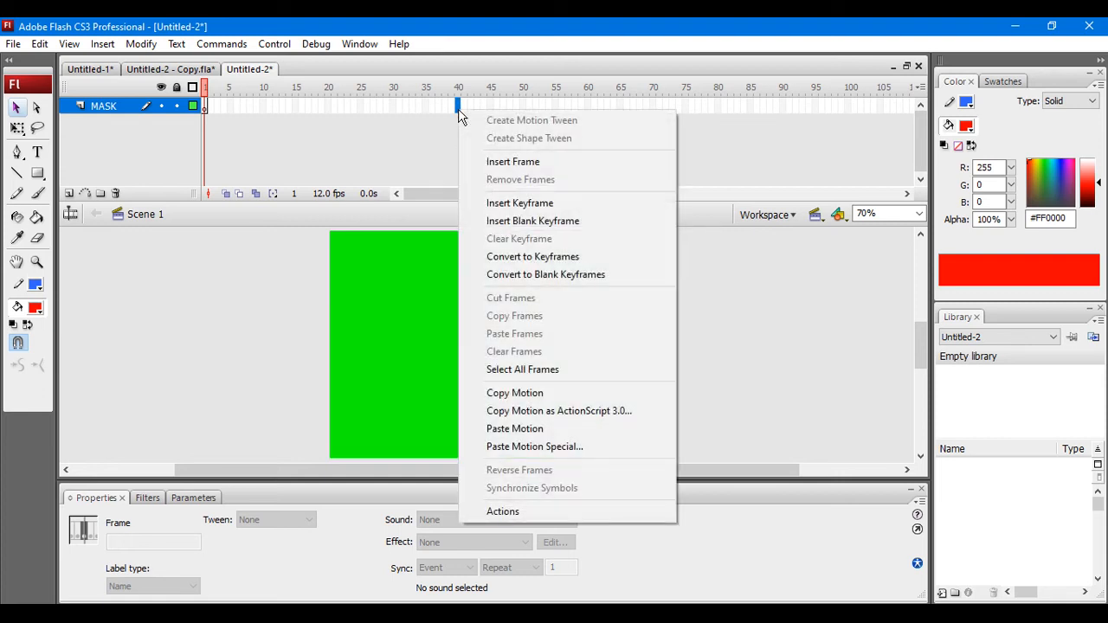
pyautogui.click(512, 221)
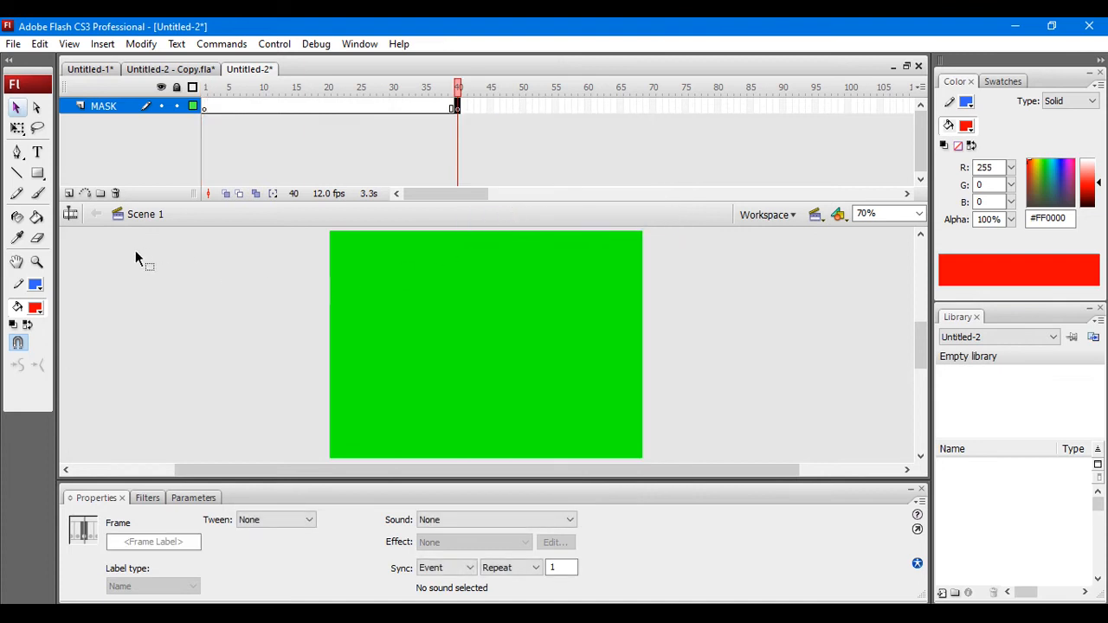
# Step: Add a new layer above MASK and name it SCHOOL NAME
pyautogui.click(69, 194)
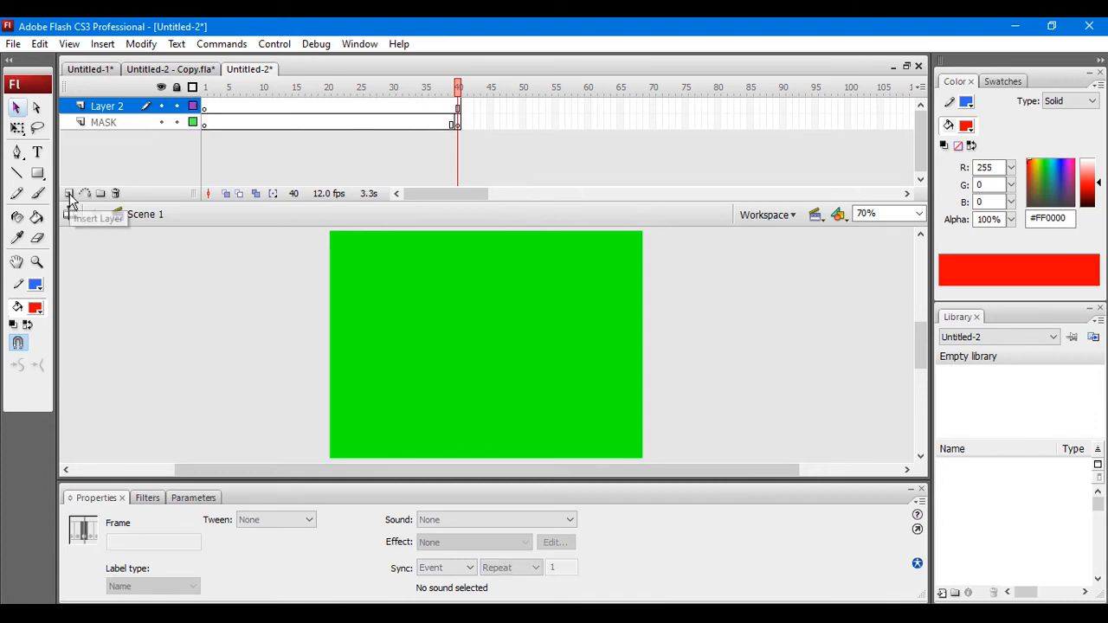
pyautogui.doubleClick(119, 107)
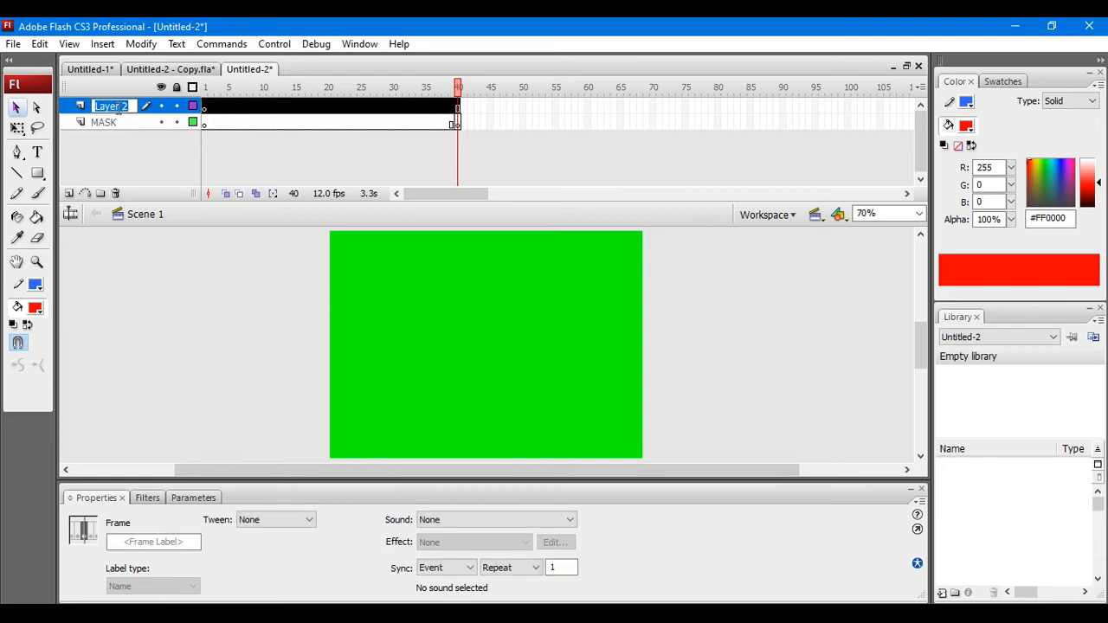
pyautogui.write('BOOK')
pyautogui.press('BackSpace')
pyautogui.press('BackSpace')
pyautogui.press('BackSpace')
pyautogui.press('BackSpace')
pyautogui.write('SCHO')
pyautogui.write('OL NAME')
pyautogui.press('Return')
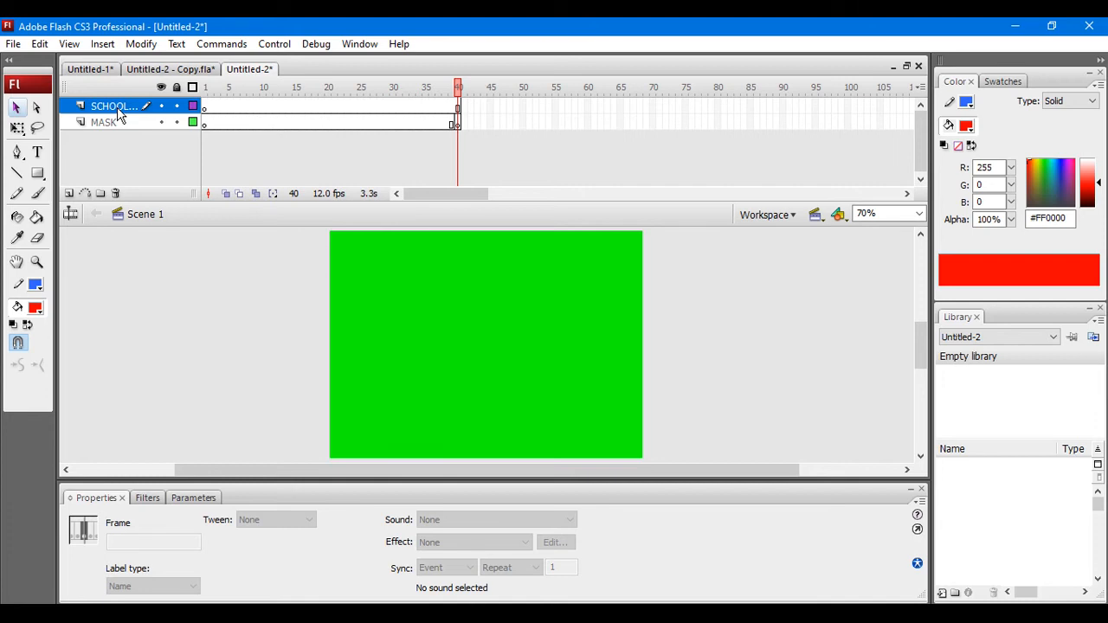
# Step: Add the static text "APPLE INTERNATIONAL SCHOOL" on frame 1 of the MASK layer in bold red Monotype Corsiva, size 45
pyautogui.click(206, 125)
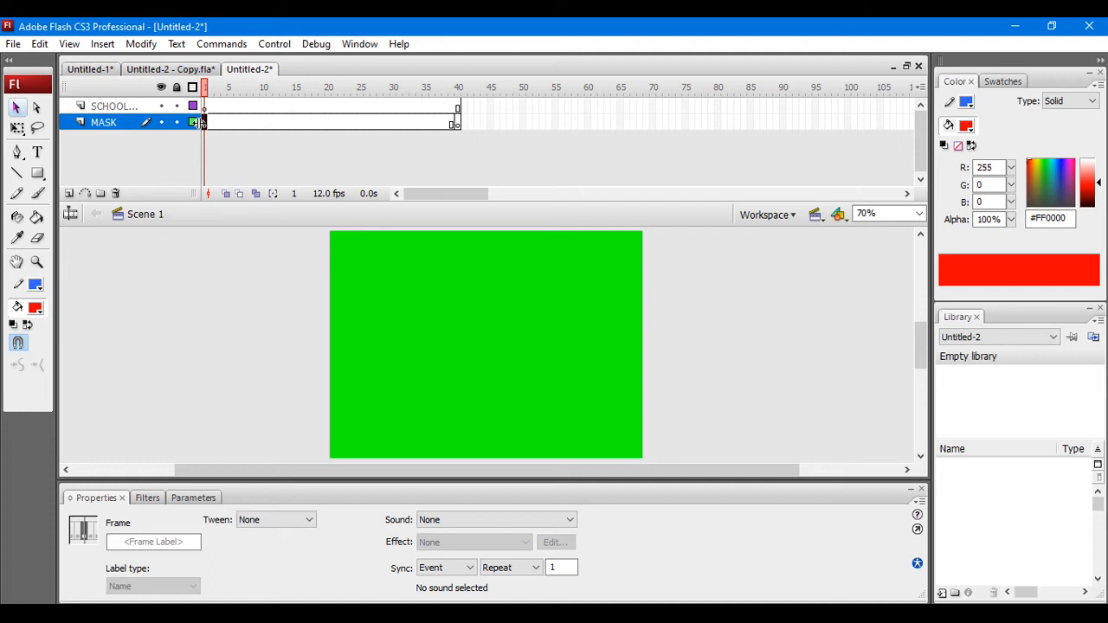
pyautogui.click(35, 154)
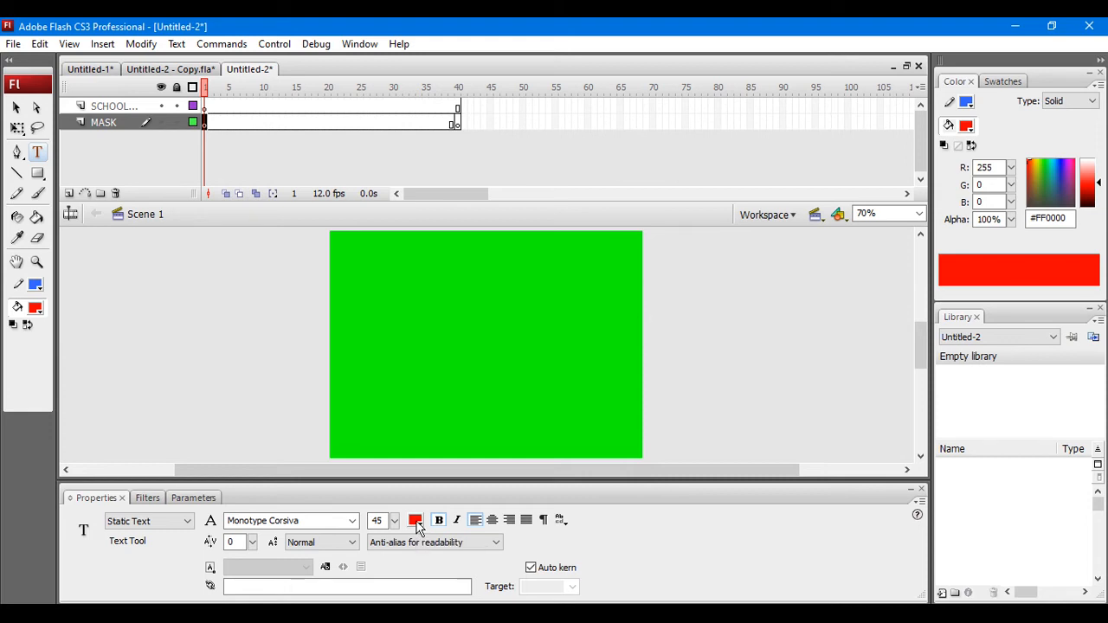
pyautogui.click(358, 287)
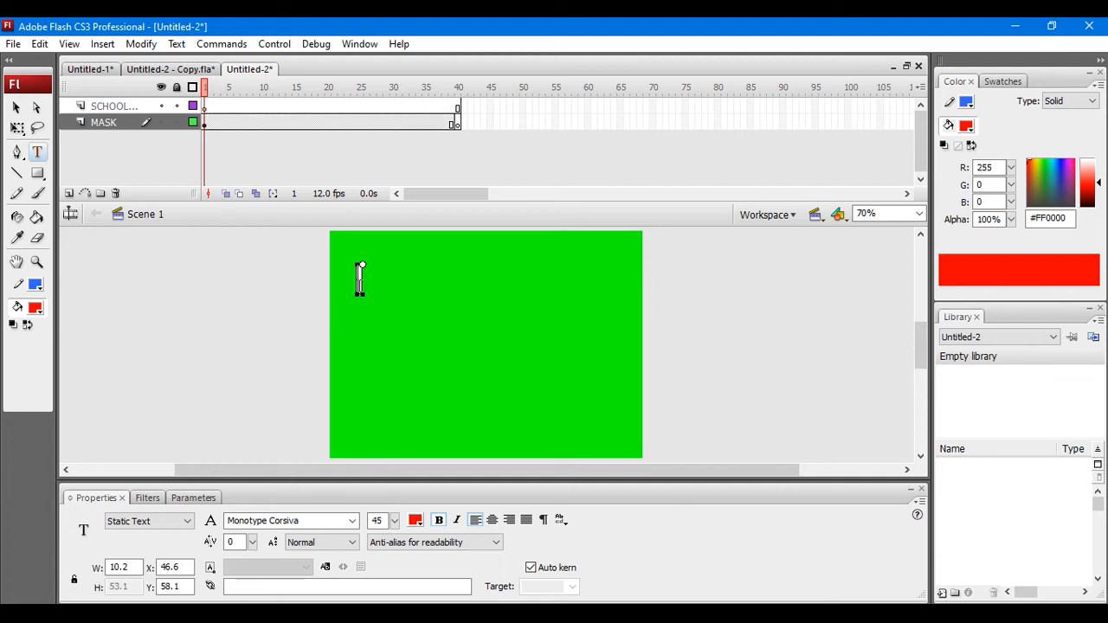
pyautogui.write('APPLW')
pyautogui.press('BackSpace')
pyautogui.write('E')
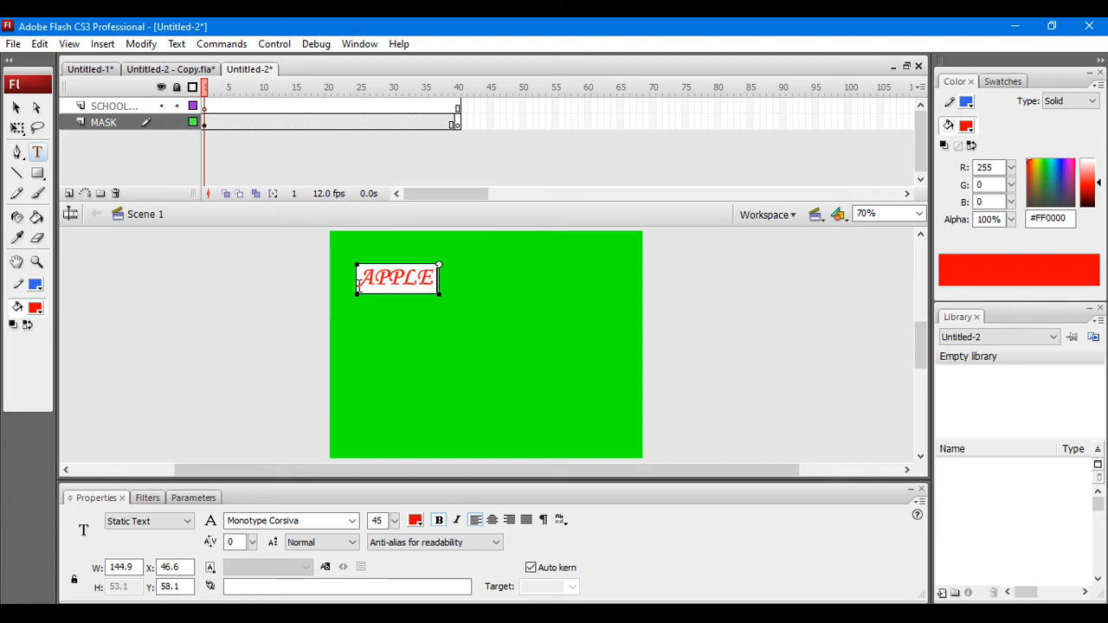
pyautogui.write(' INTERNA')
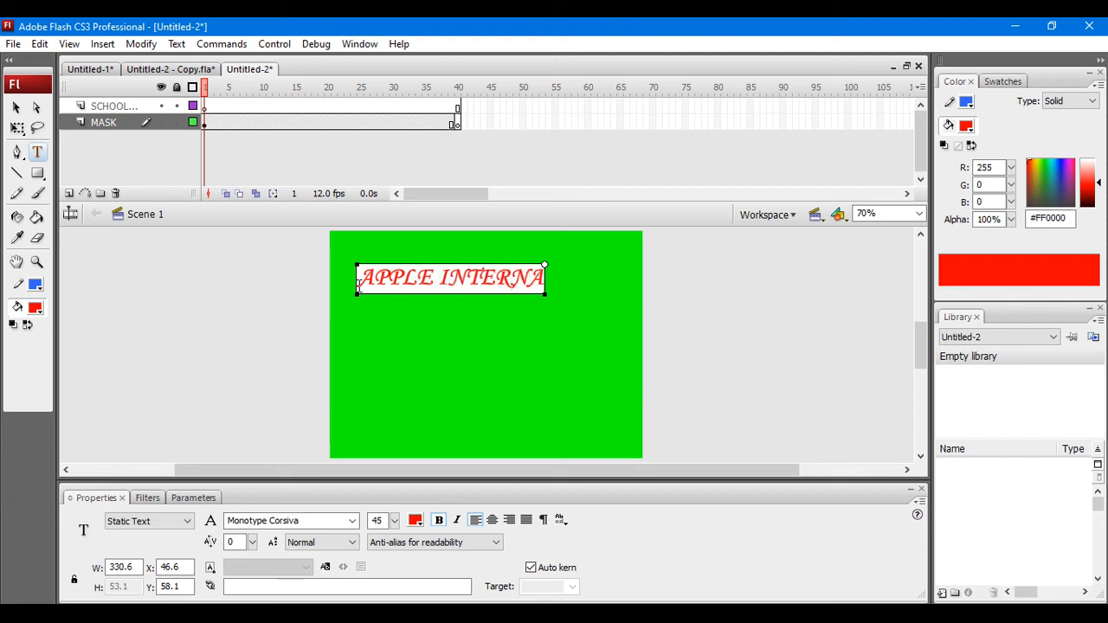
pyautogui.write('TIONAL')
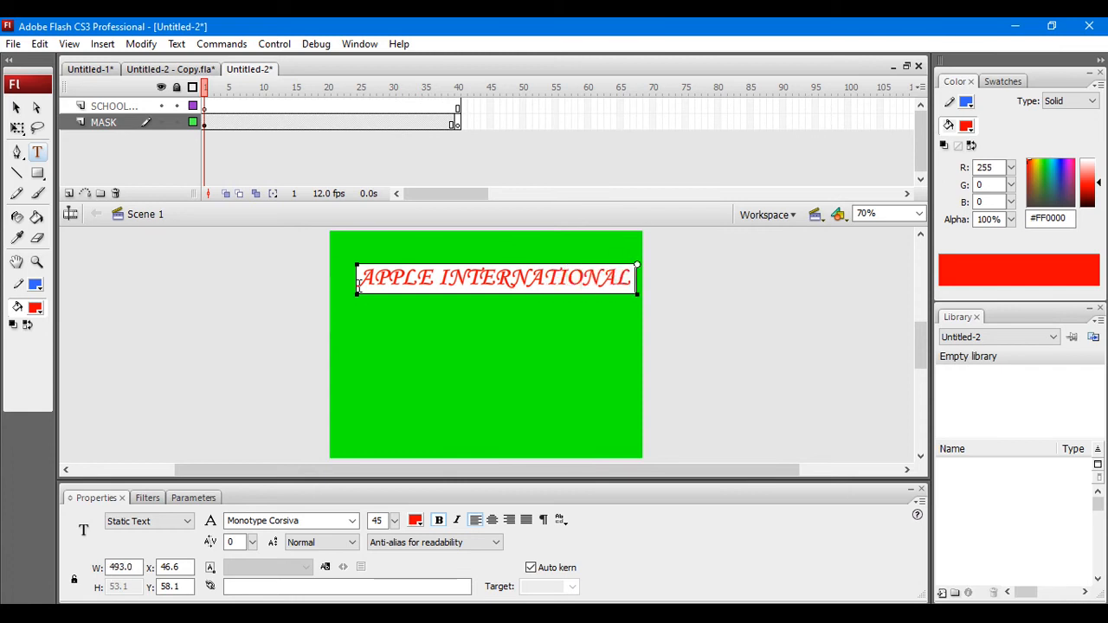
pyautogui.write(' SCHOOL')
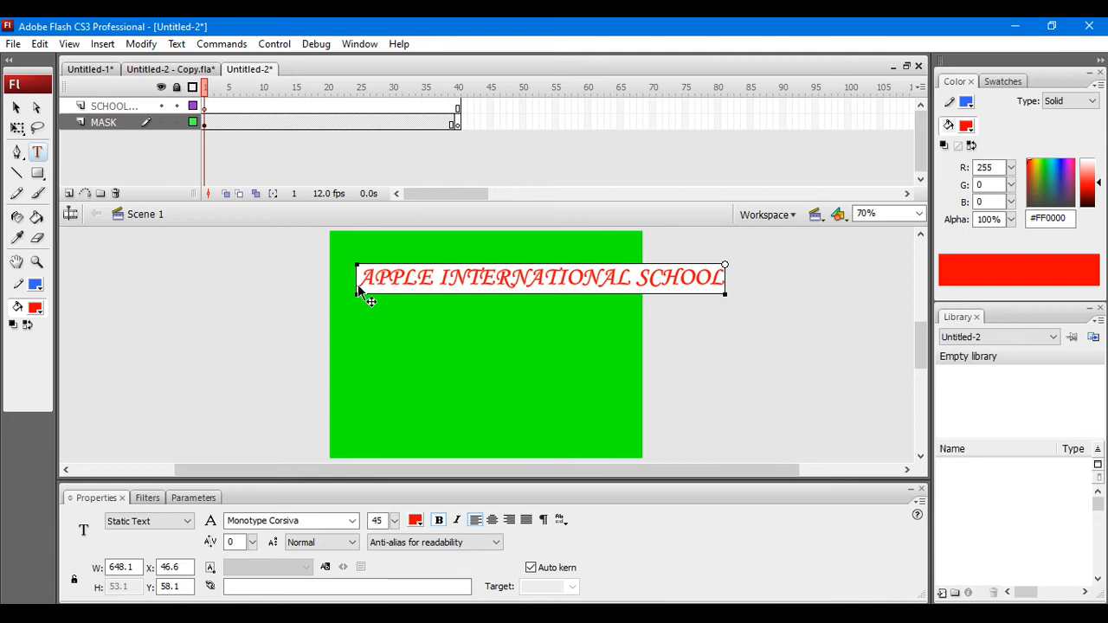
# Step: Dismiss the save dialog, select all of the school name text, and set its font size to 33
pyautogui.hotkey('ctrl', 's')
pyautogui.click(820, 121)
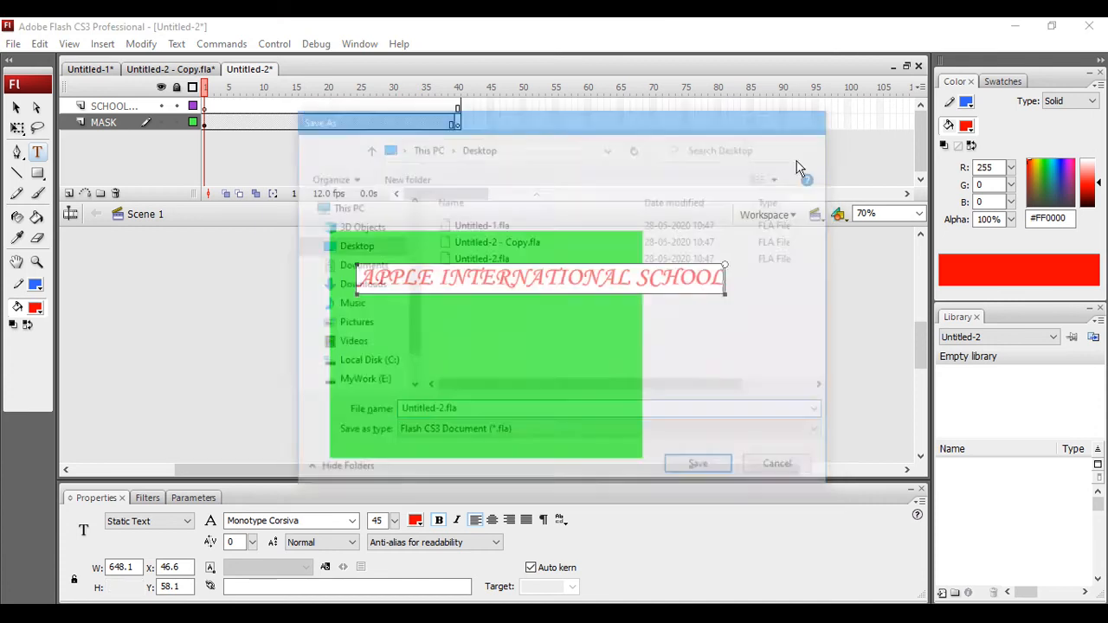
pyautogui.hotkey('ctrl', 'a')
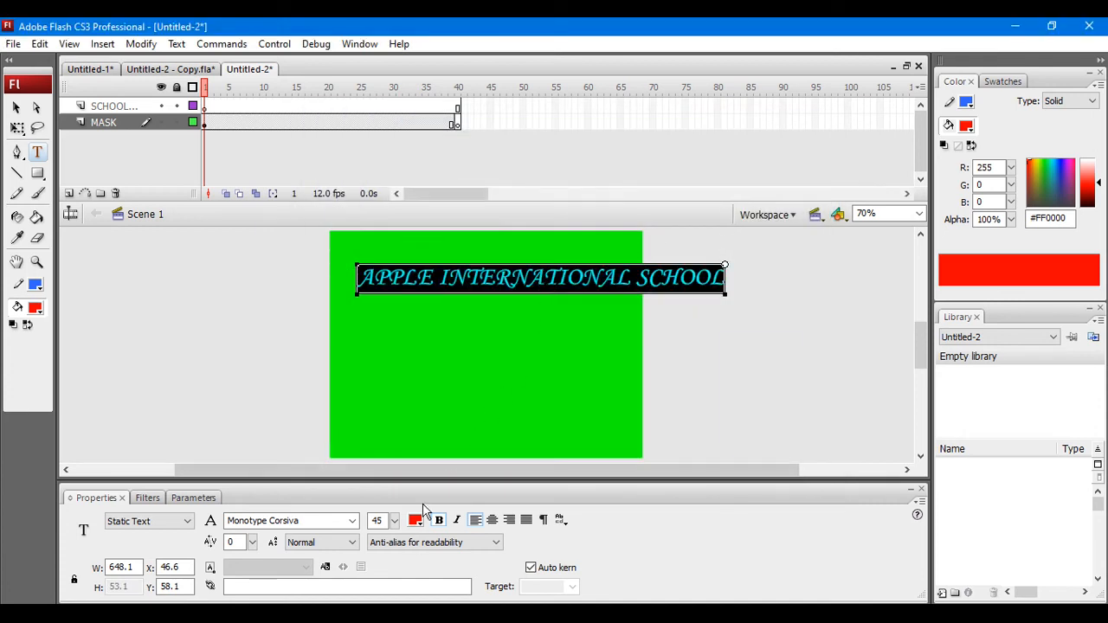
pyautogui.click(395, 520)
pyautogui.click(394, 520)
pyautogui.click(394, 520)
pyautogui.click(394, 520)
pyautogui.moveTo(394, 520); pyautogui.dragTo(395, 535)
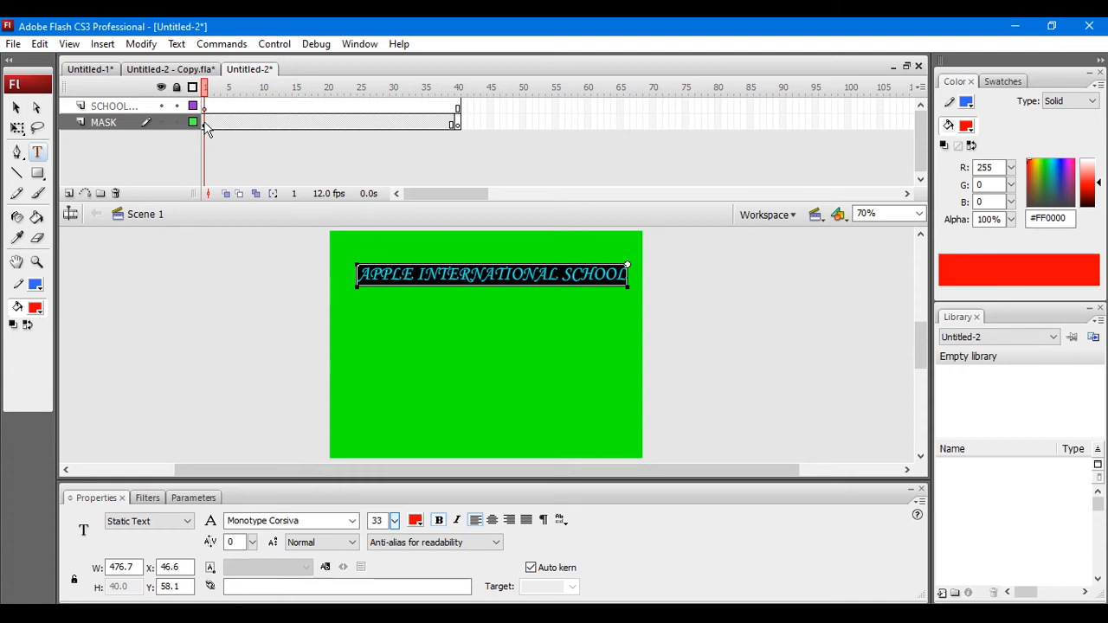
# Step: Draw a flat oval about 514 by 34 with fill #0000CC below the school name on frame 1 of the MASK layer
pyautogui.click(206, 124)
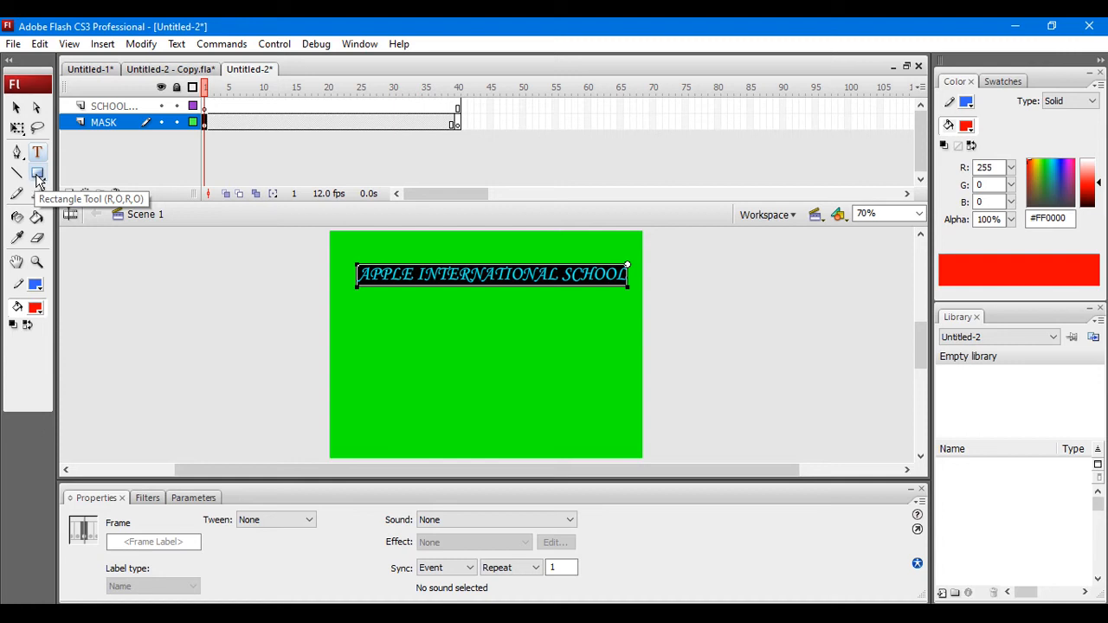
pyautogui.write('O')
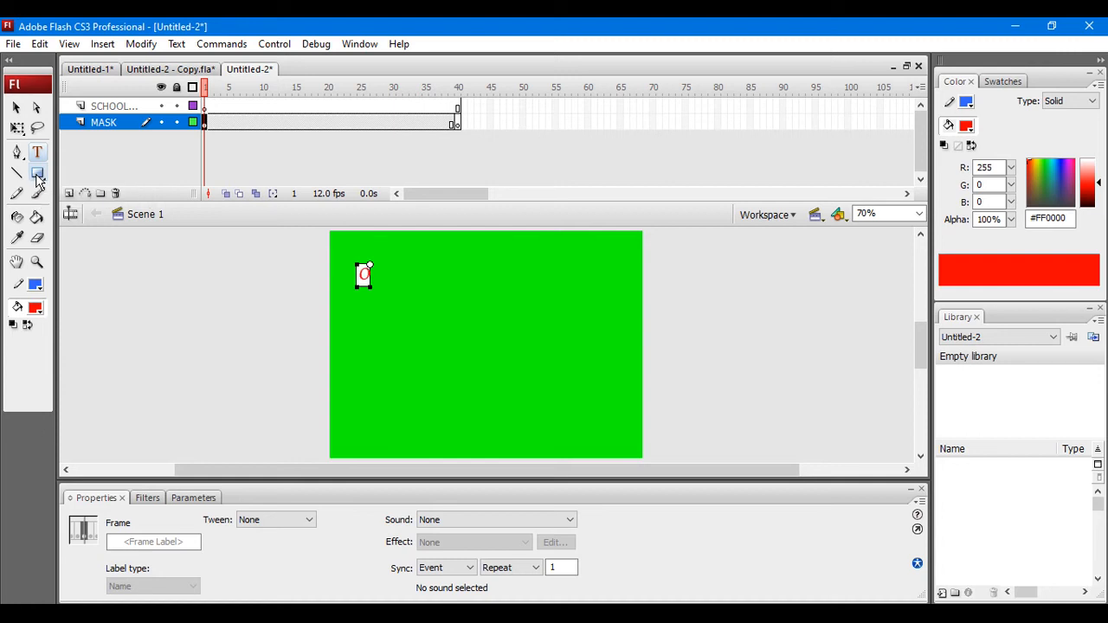
pyautogui.hotkey('ctrl', 'z')
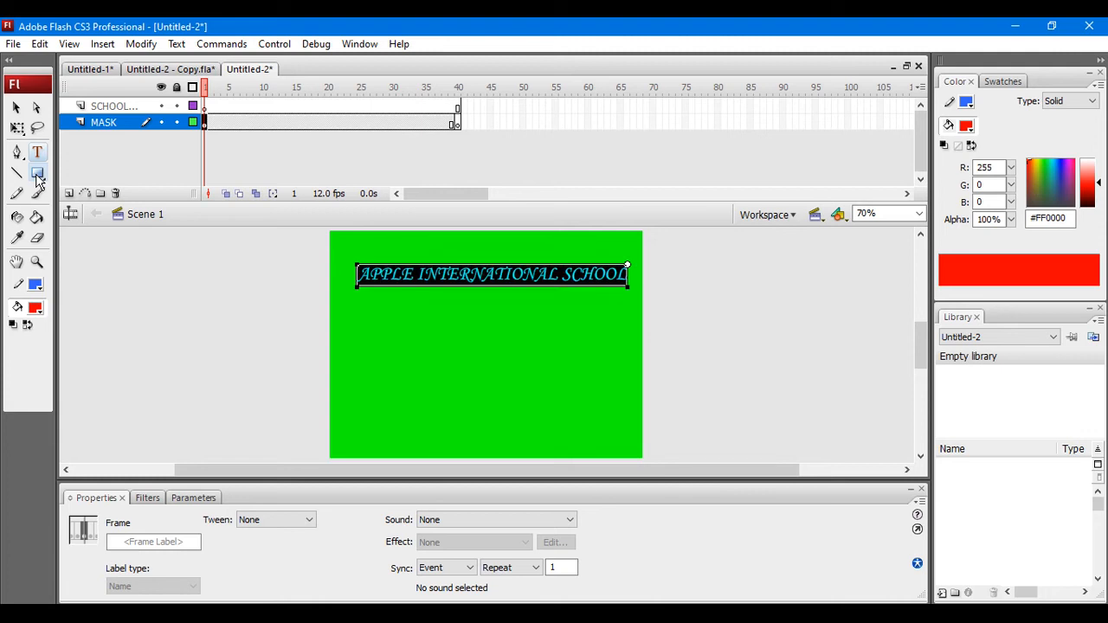
pyautogui.click(37, 175)
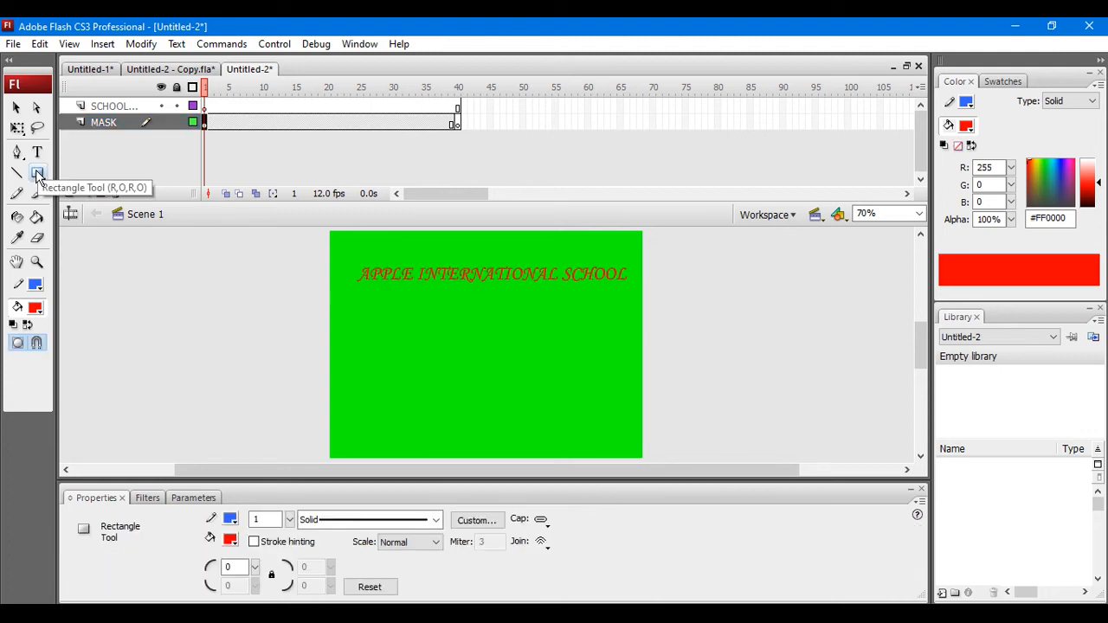
pyautogui.press('o')
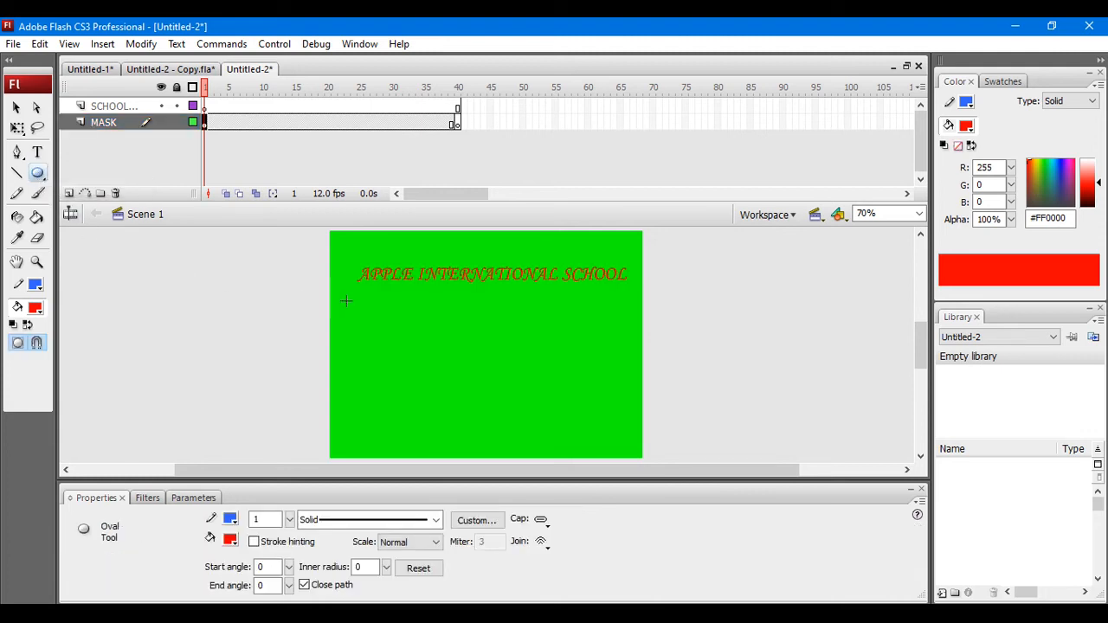
pyautogui.click(230, 539)
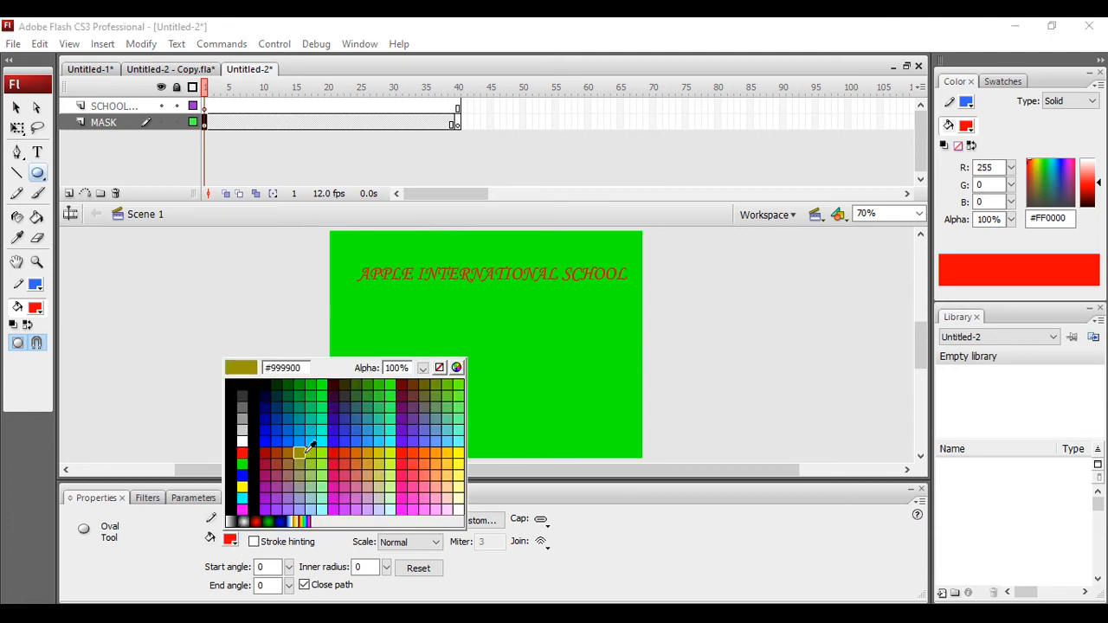
pyautogui.click(266, 428)
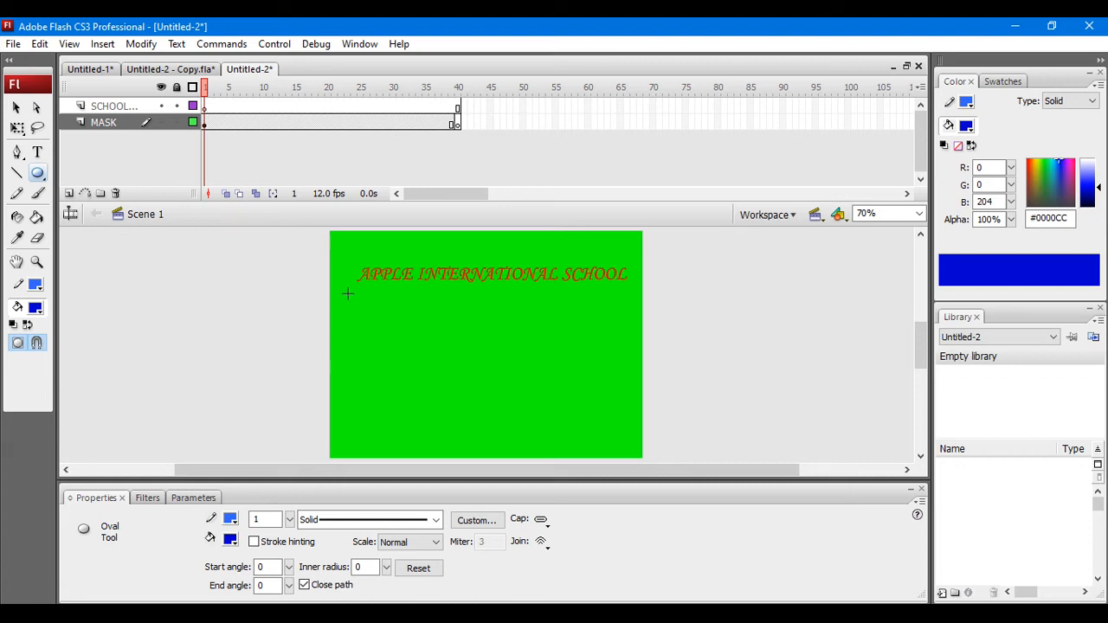
pyautogui.moveTo(347, 306)
pyautogui.mouseDown()
pyautogui.moveTo(477, 319)
pyautogui.moveTo(638, 312)
pyautogui.mouseUp()
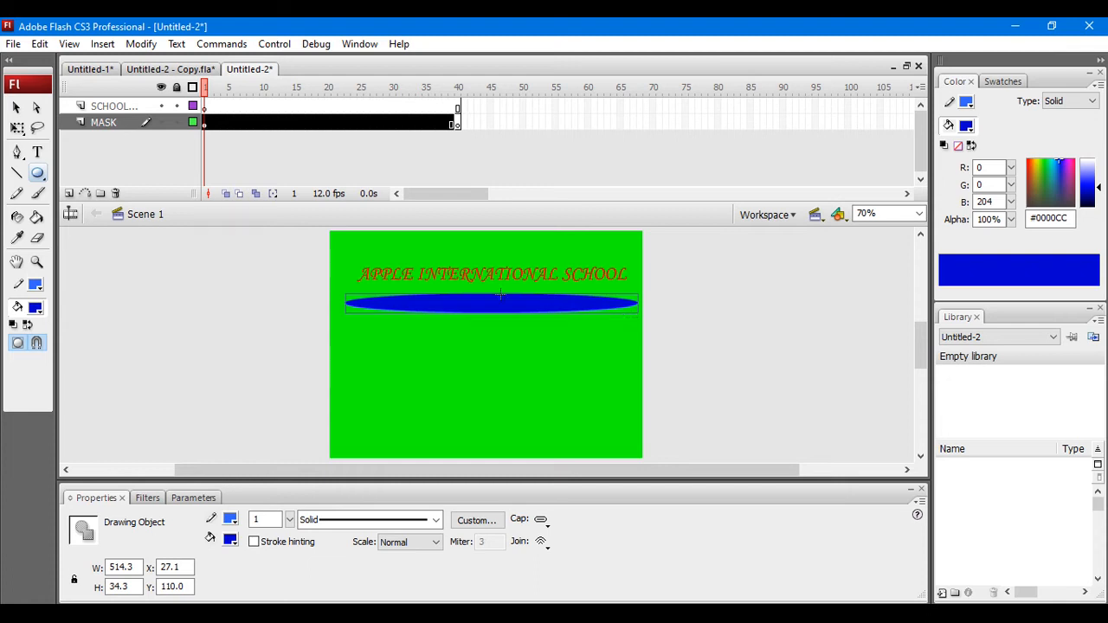
# Step: Convert the blue oval to a graphic symbol named OVAL
pyautogui.click(15, 108)
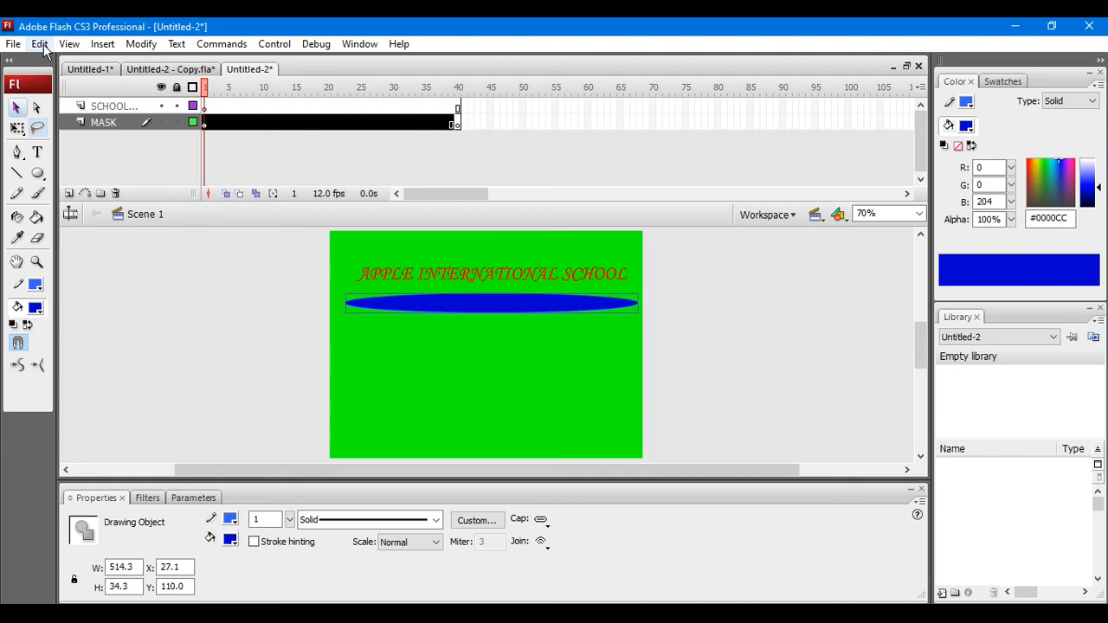
pyautogui.click(140, 45)
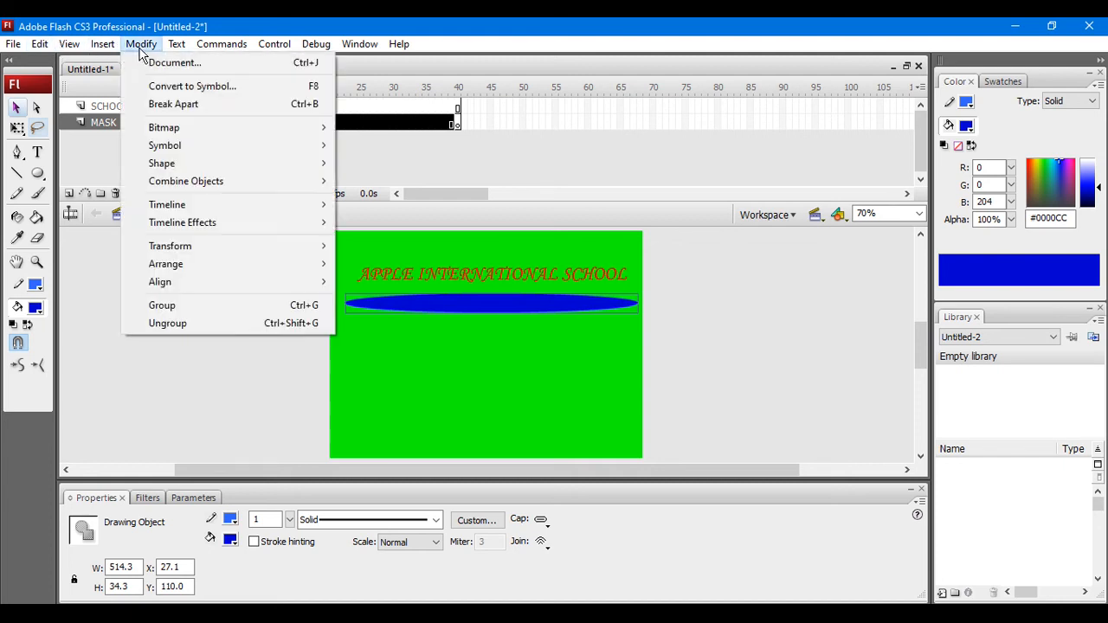
pyautogui.click(165, 85)
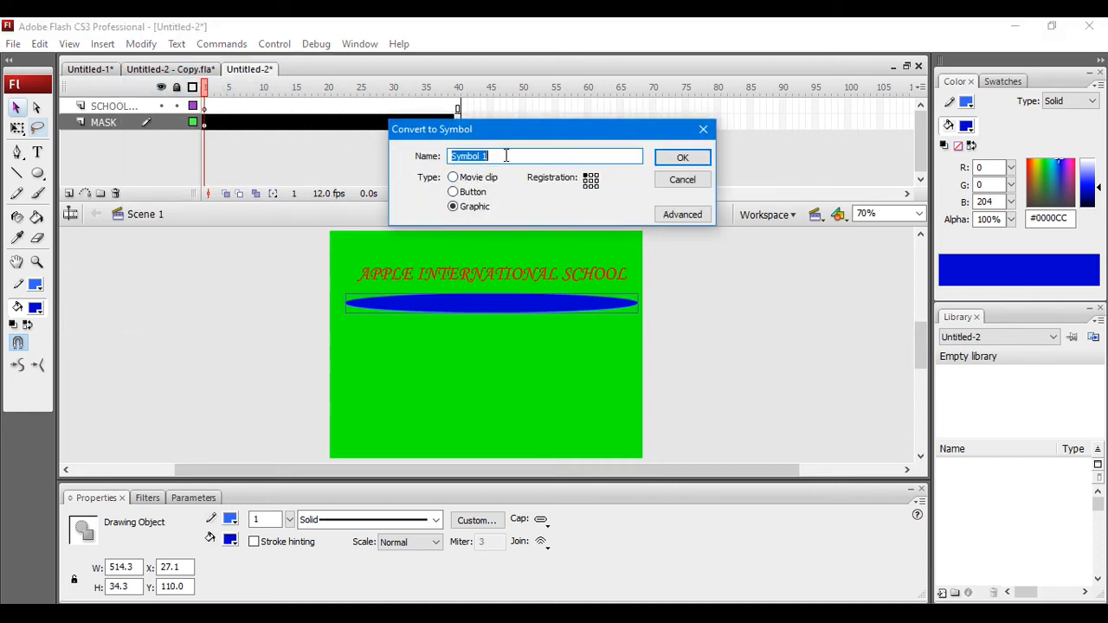
pyautogui.write('OVAL')
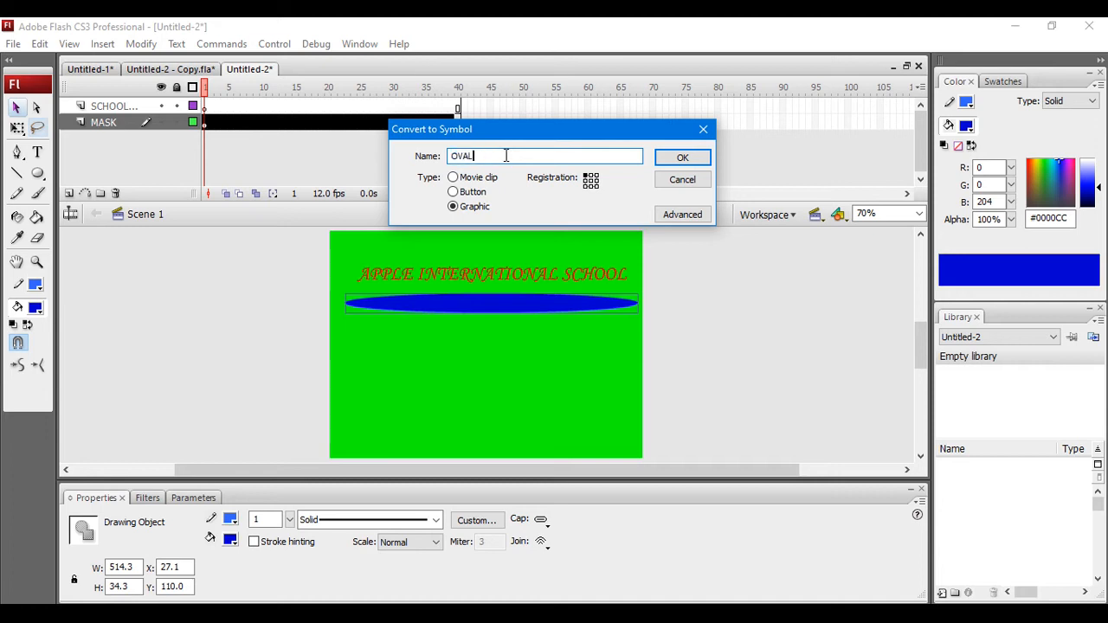
pyautogui.click(673, 160)
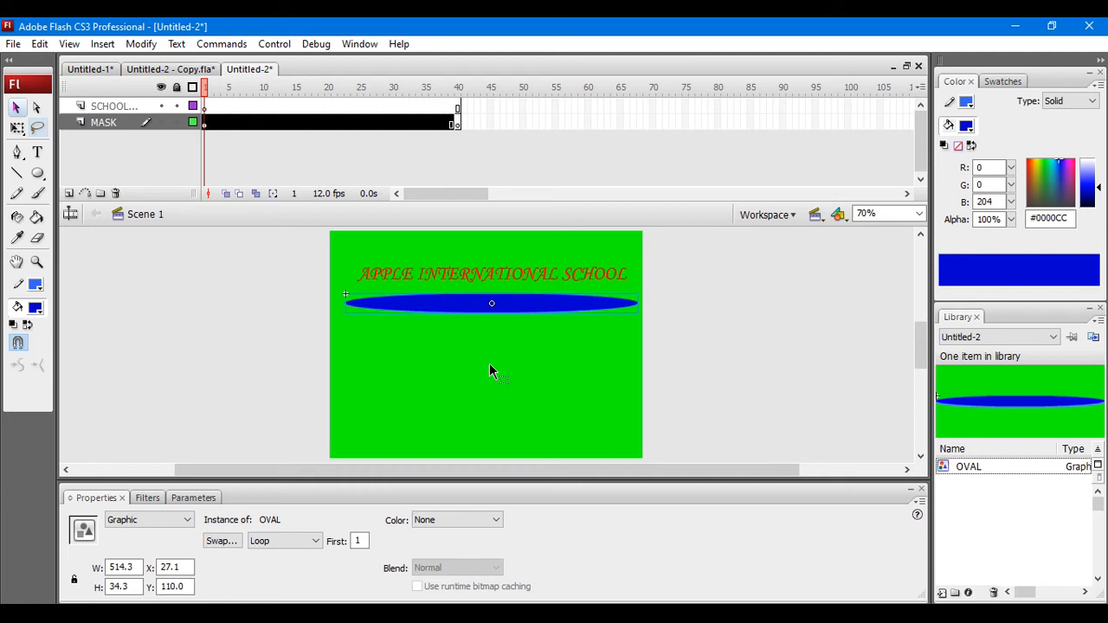
# Step: Move the oval to the stage's left edge directly under the school name, at about X 1.5, Y 92.4
pyautogui.moveTo(473, 308); pyautogui.dragTo(448, 307)
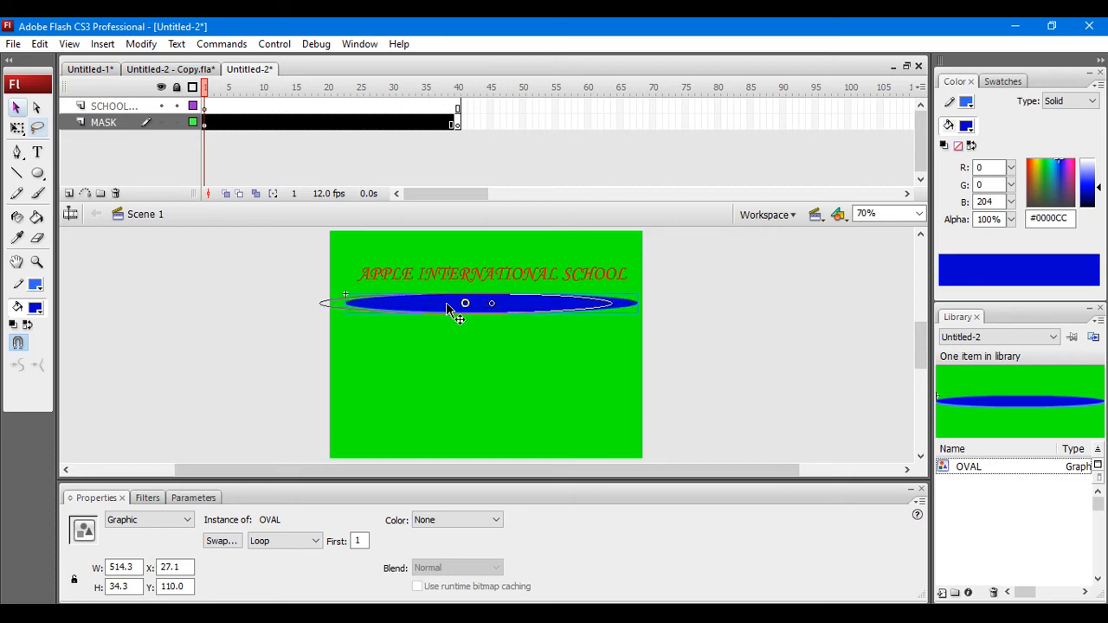
pyautogui.moveTo(446, 309); pyautogui.dragTo(456, 311)
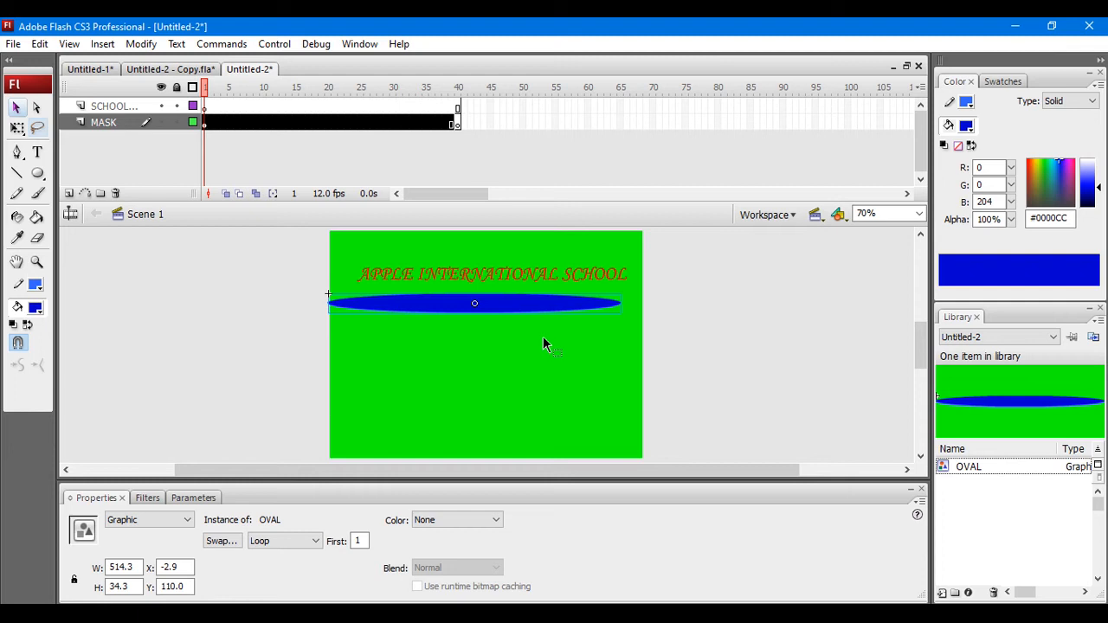
pyautogui.hotkey('ctrl', 'z')
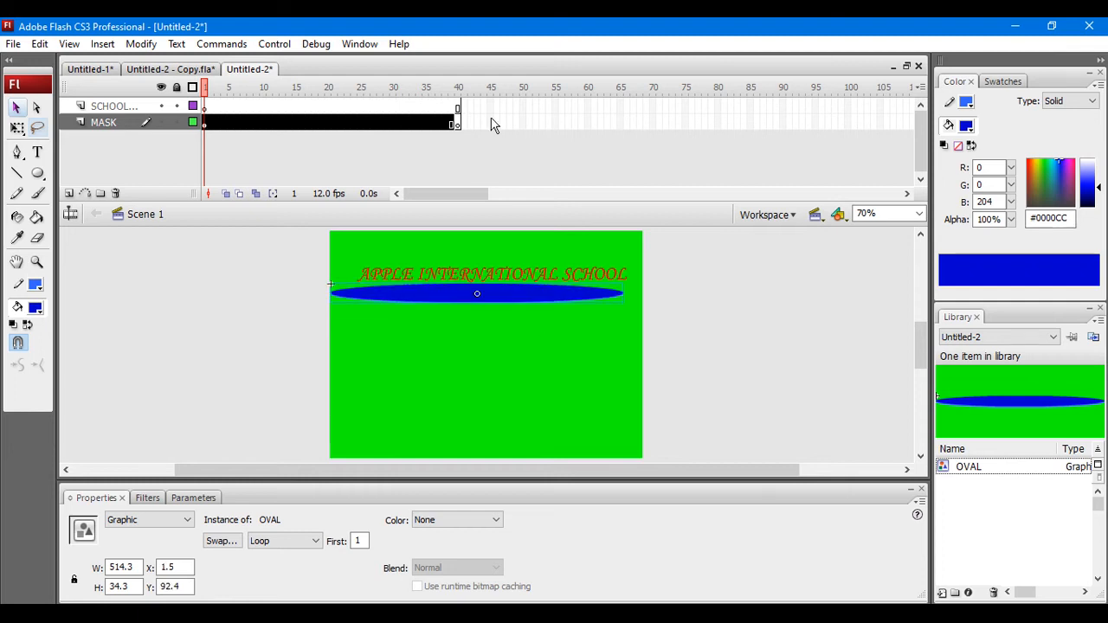
# Step: Place an OVAL instance at about X 37, Y 116 on frame 40 of the MASK layer and create a motion tween between its keyframes
pyautogui.click(490, 124)
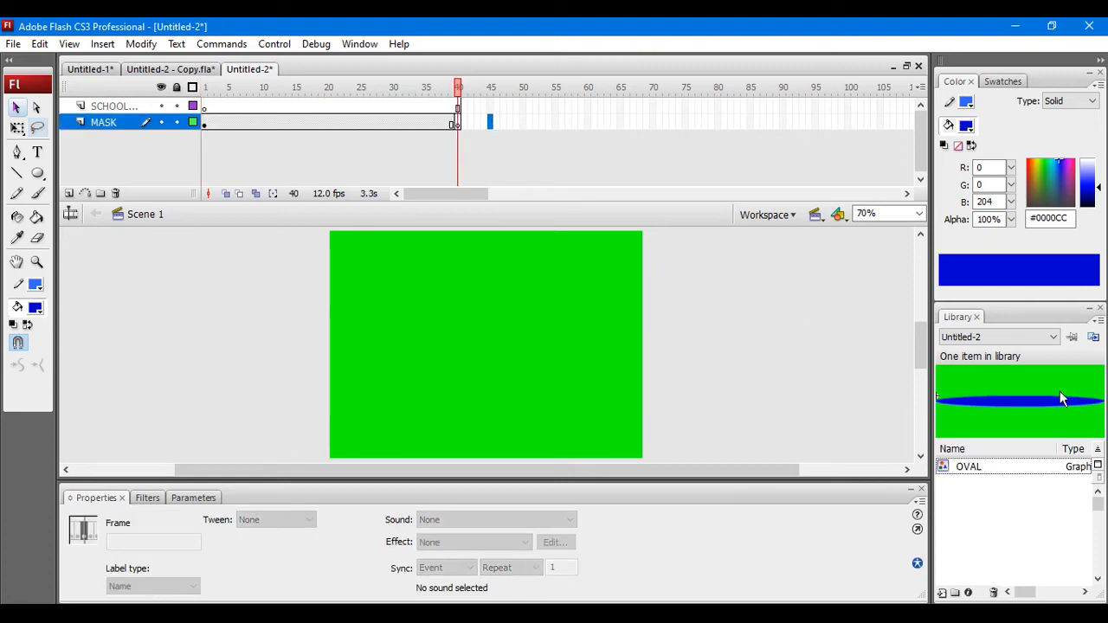
pyautogui.moveTo(1037, 399); pyautogui.dragTo(498, 308)
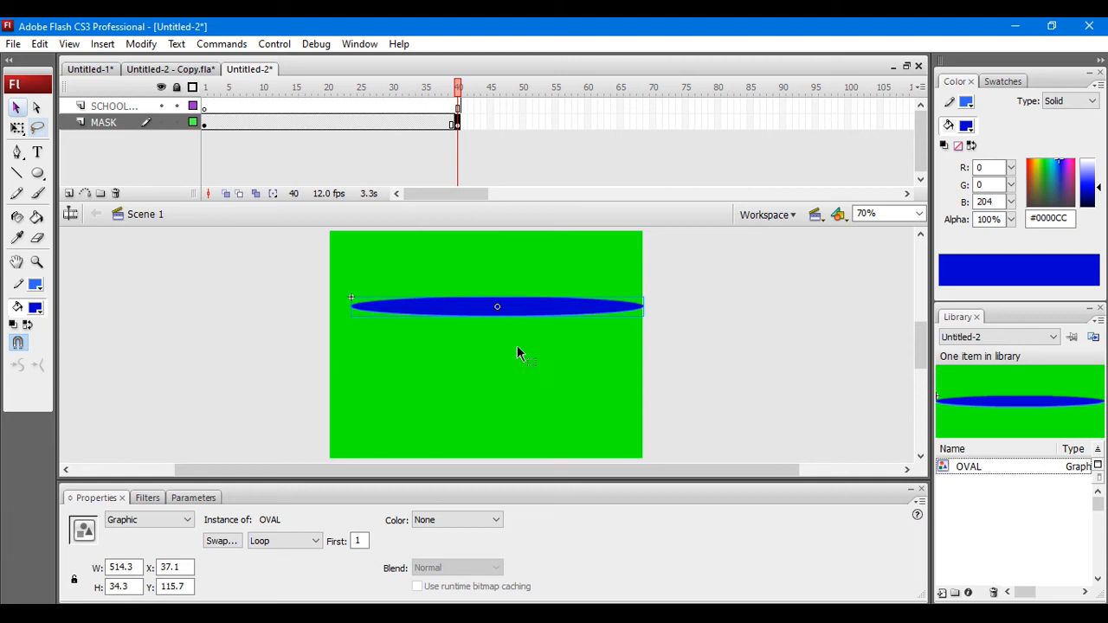
pyautogui.rightClick(328, 124)
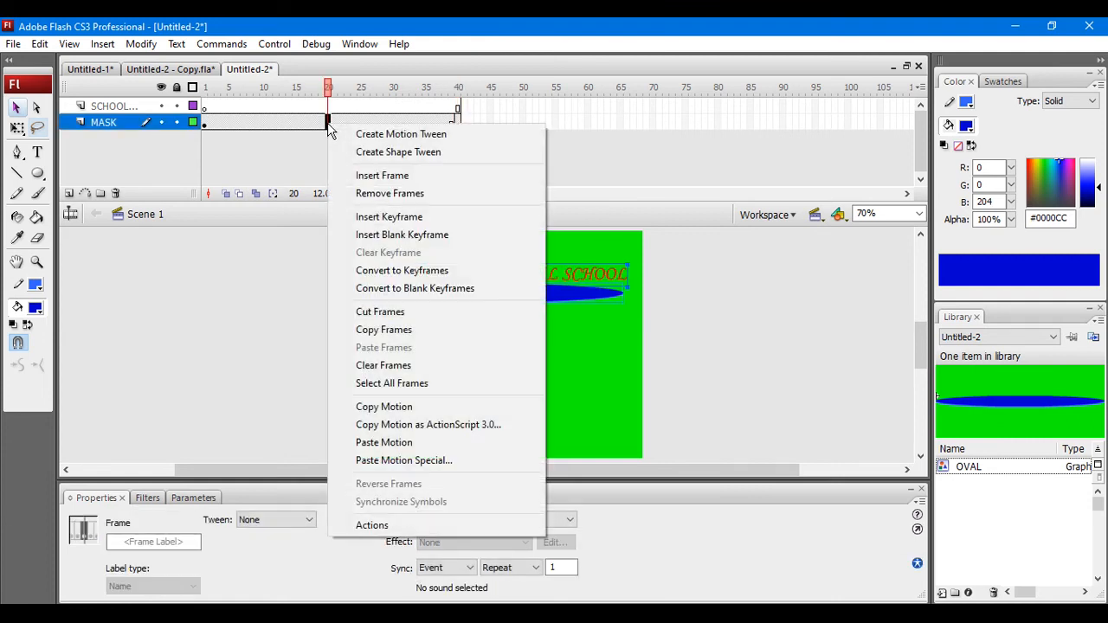
pyautogui.click(379, 139)
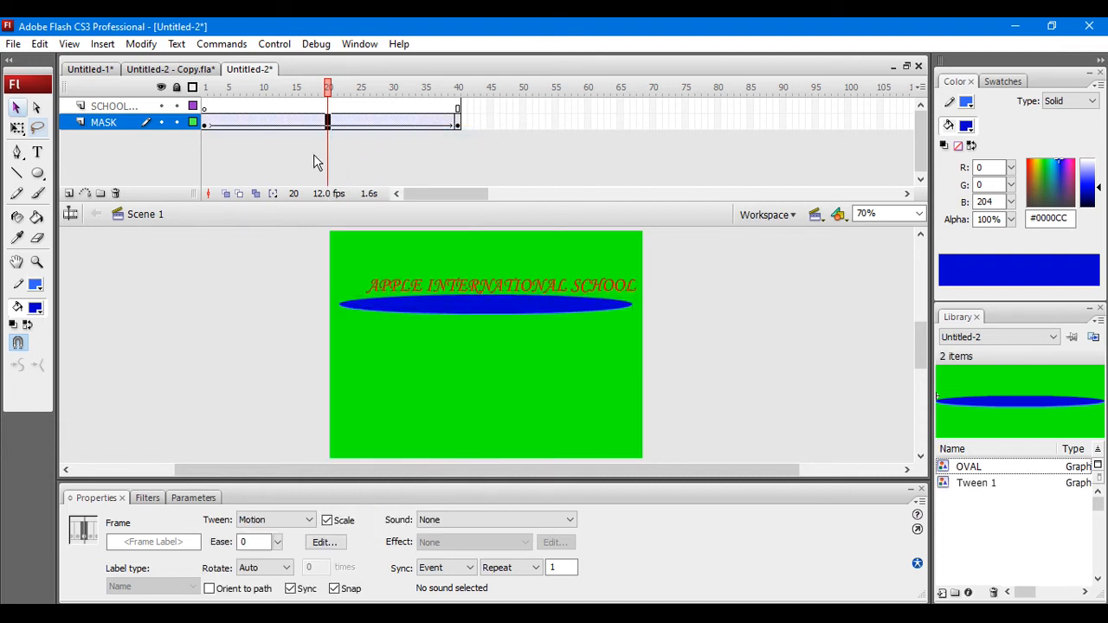
# Step: Turn the SCHOOL NAME layer into a mask over the MASK layer and test the movie
pyautogui.rightClick(143, 105)
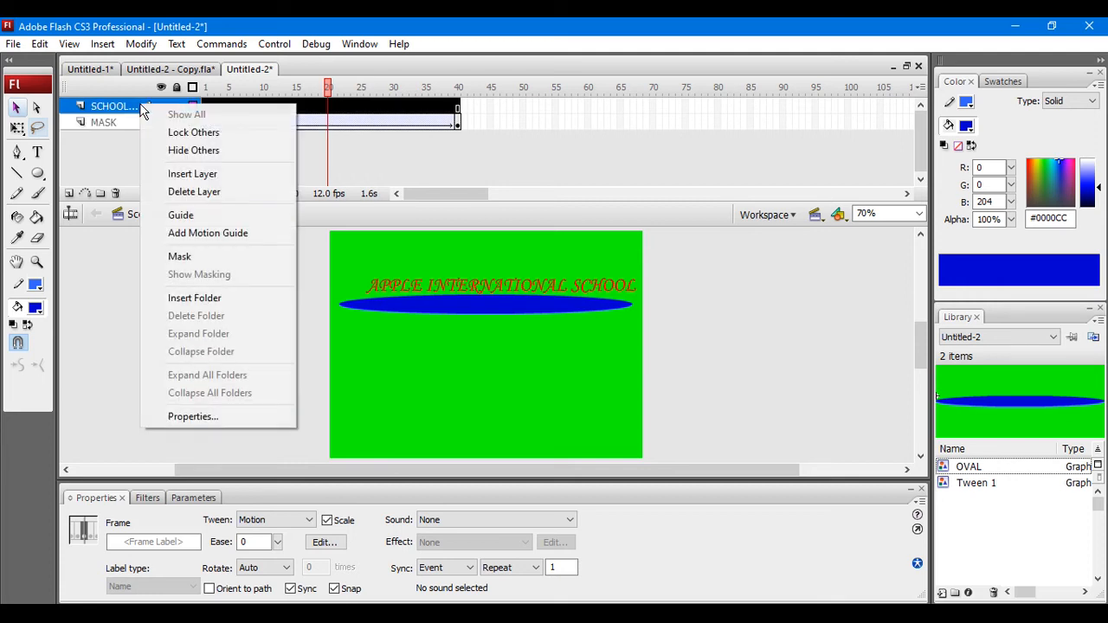
pyautogui.click(180, 257)
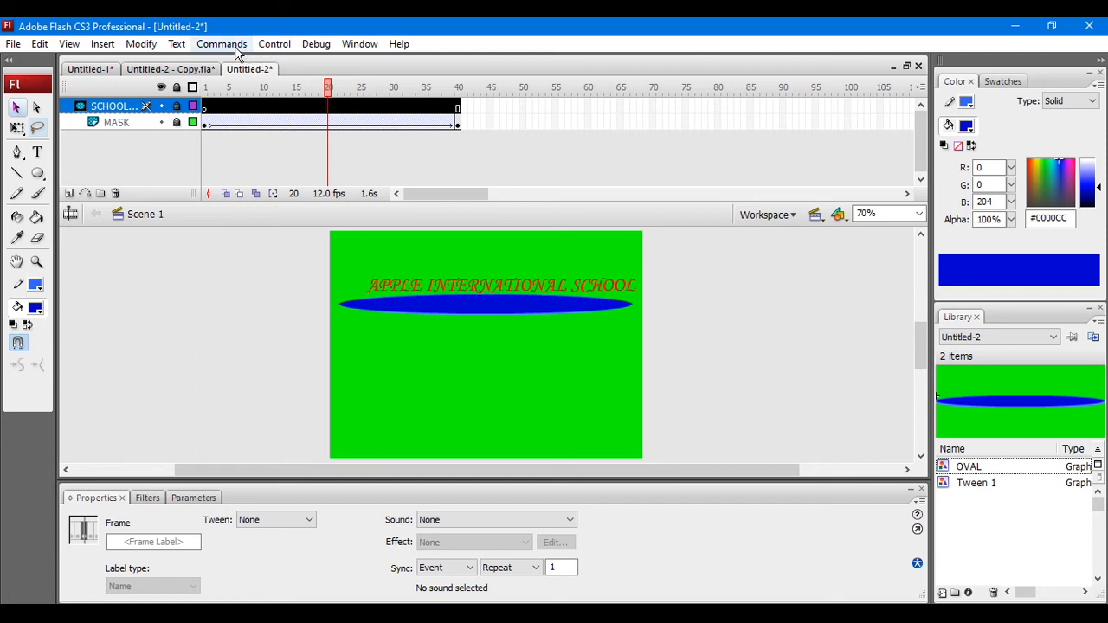
pyautogui.click(274, 43)
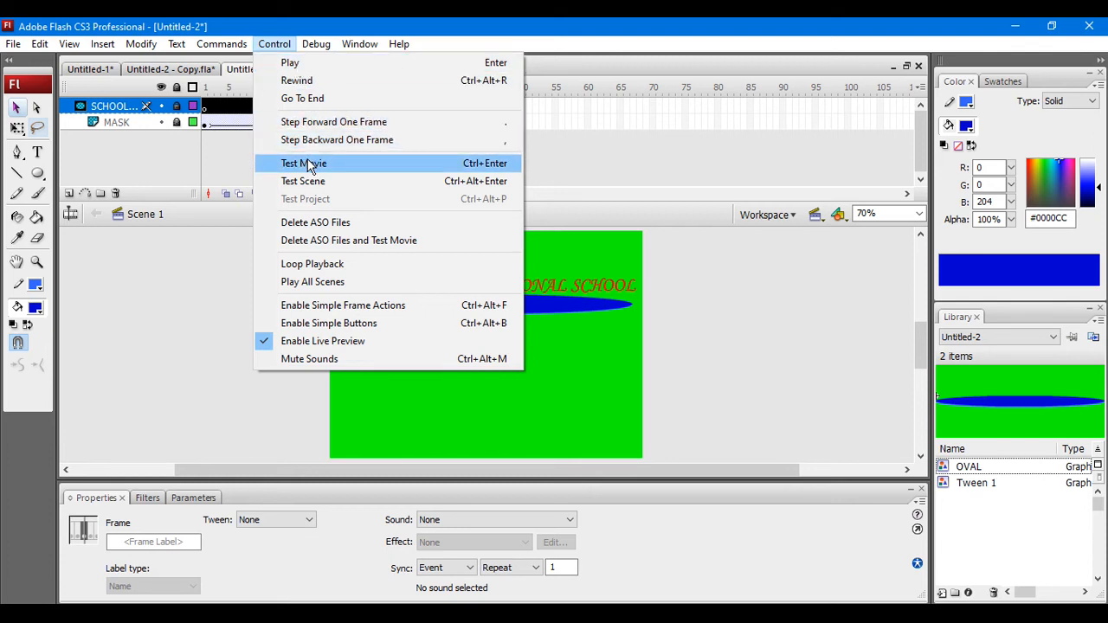
pyautogui.click(307, 163)
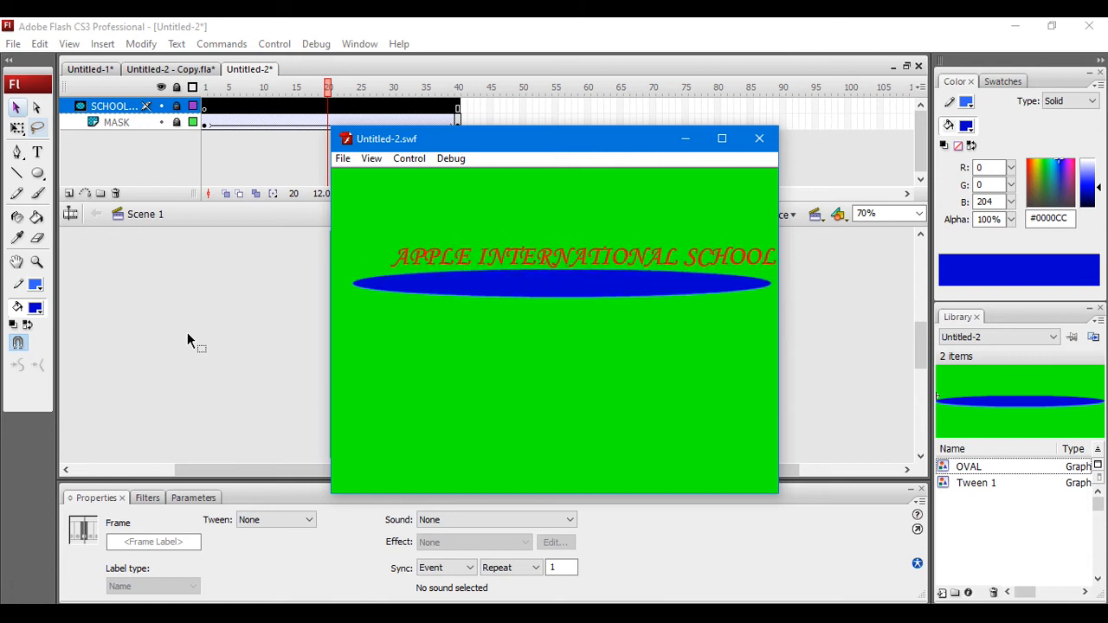
pyautogui.click(759, 139)
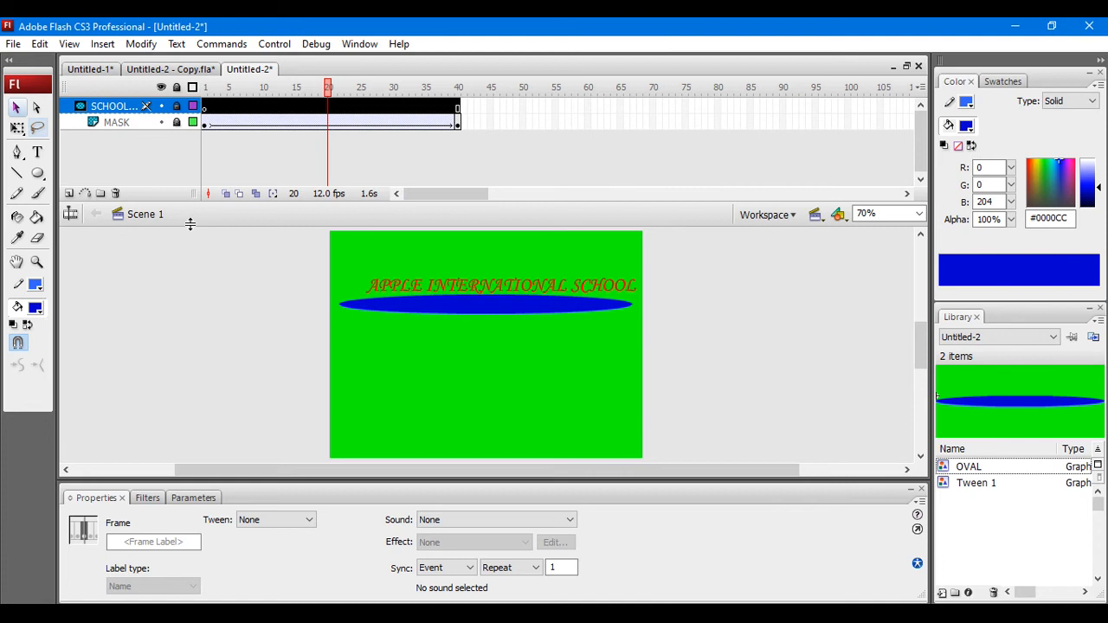
# Step: Create a new Flash File (ActionScript 3.0) and import images.jpg from the Pictures folder to the stage
pyautogui.hotkey('ctrl', 'n')
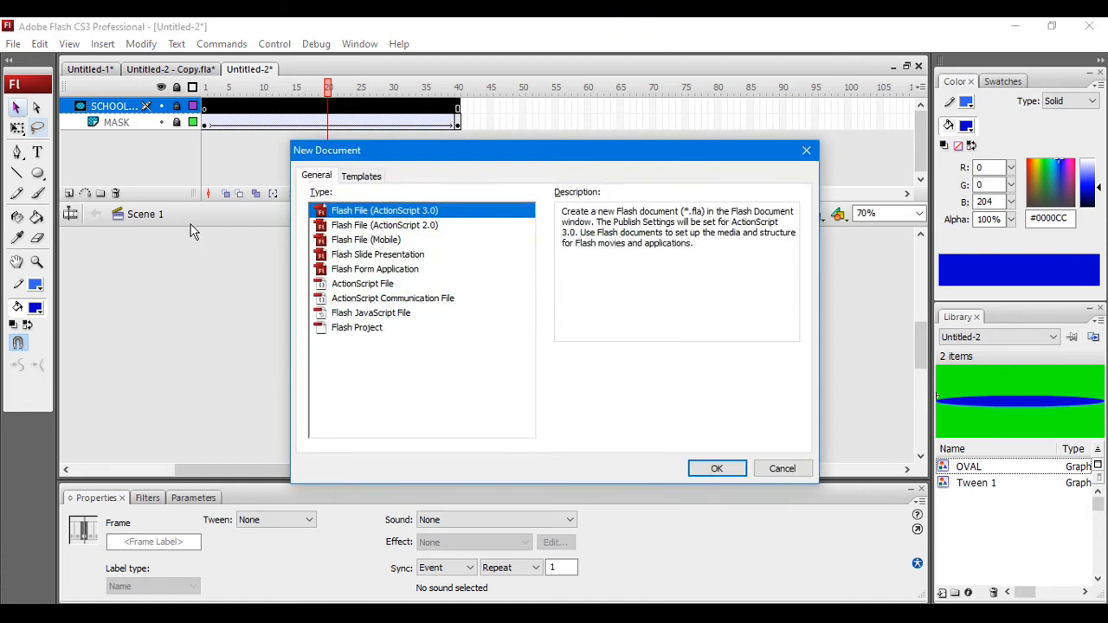
pyautogui.click(713, 468)
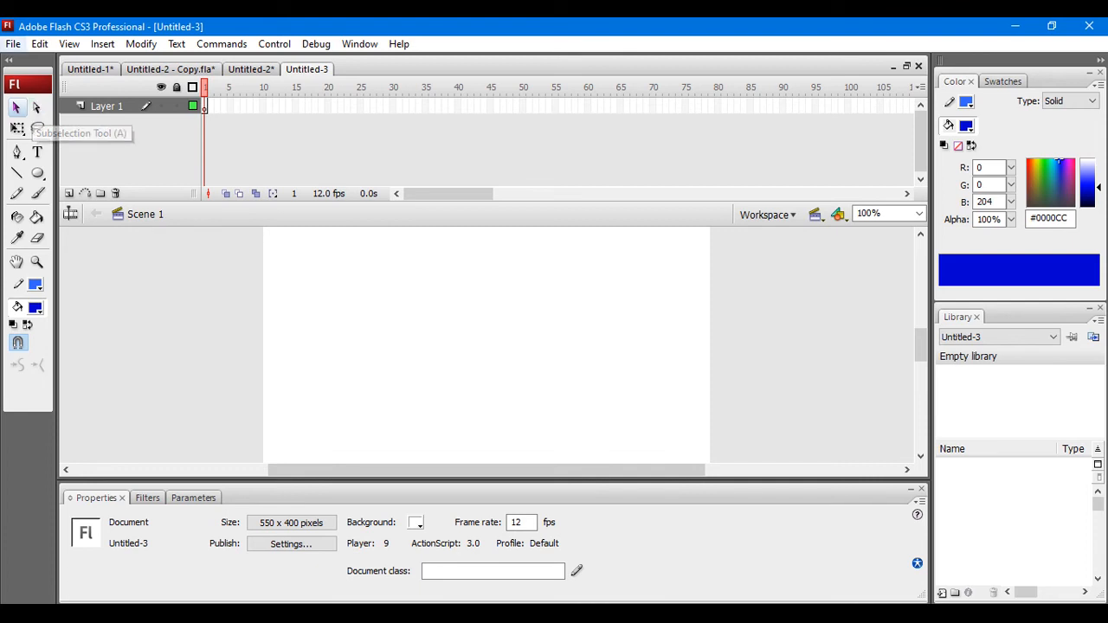
pyautogui.click(13, 44)
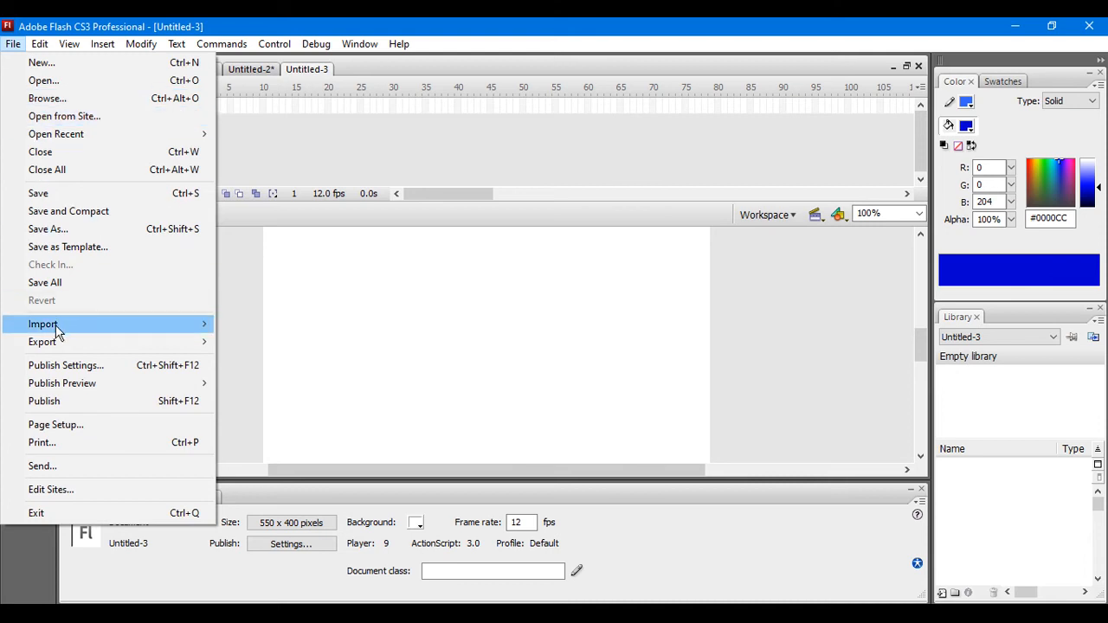
pyautogui.moveTo(56, 329)
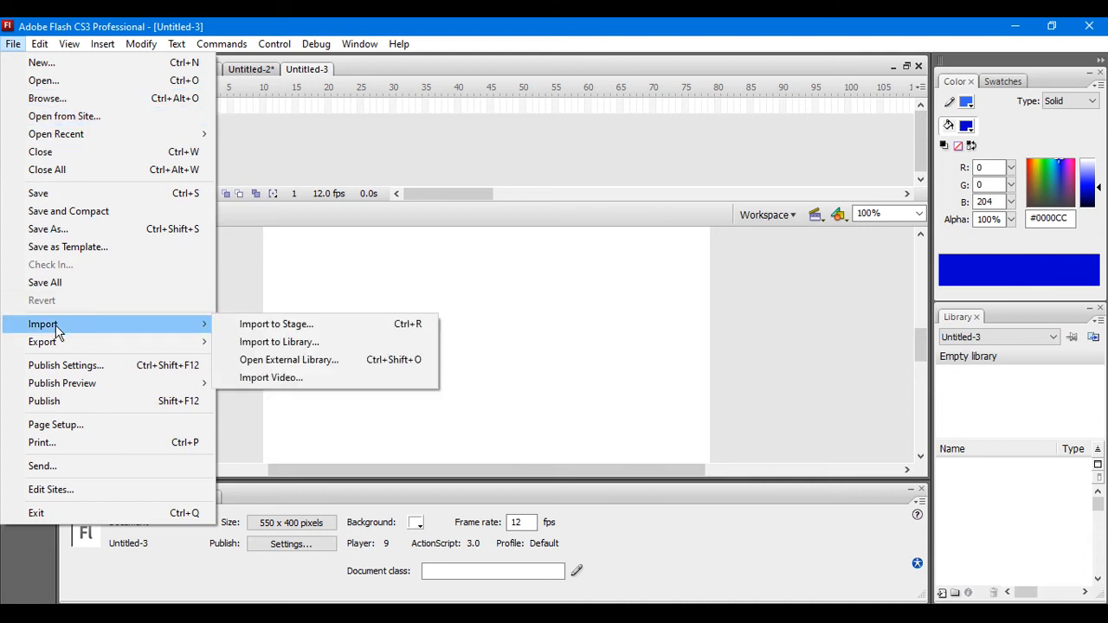
pyautogui.click(296, 326)
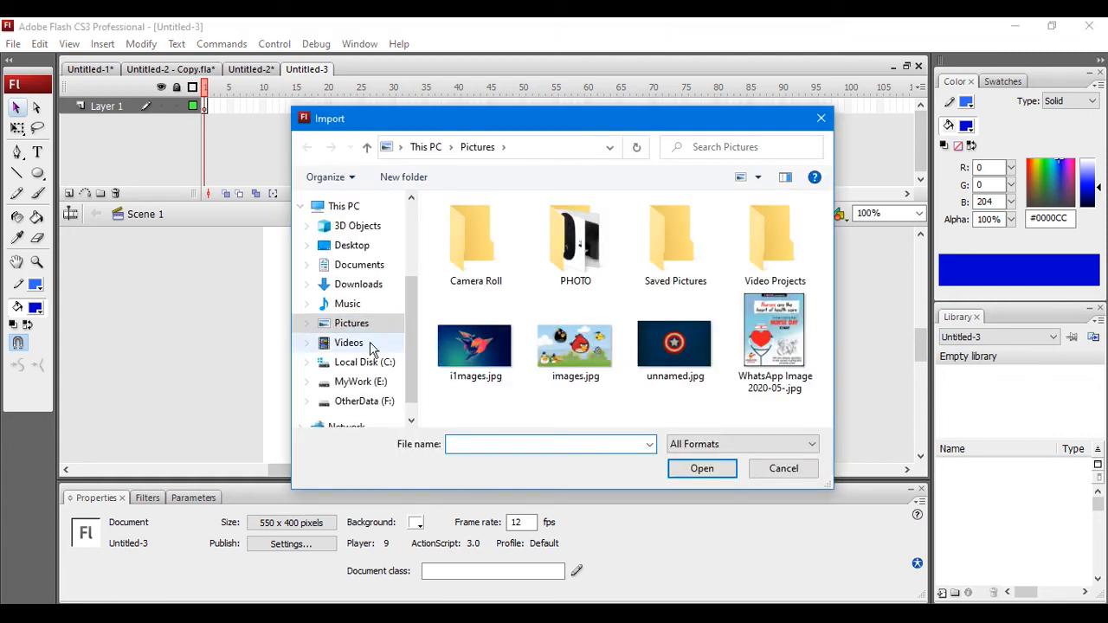
pyautogui.click(577, 360)
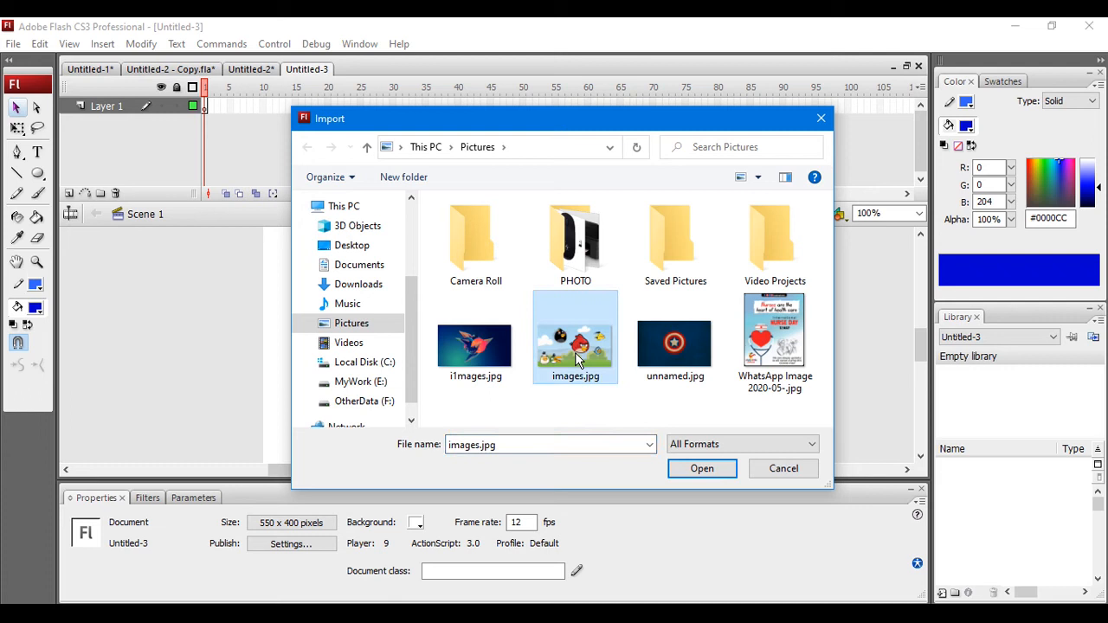
pyautogui.doubleClick(575, 352)
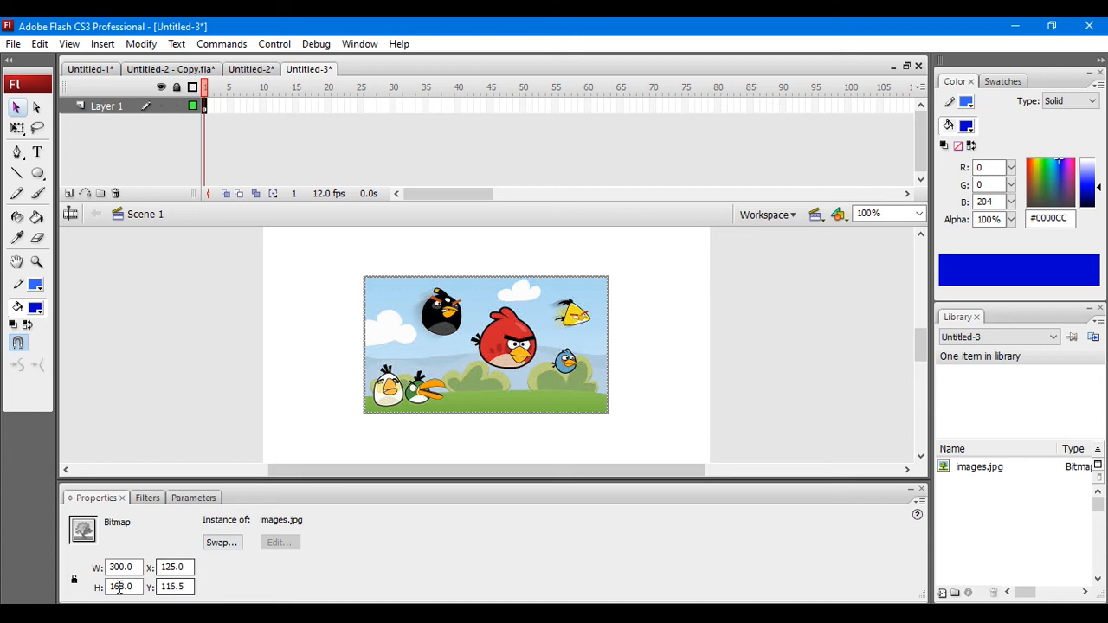
# Step: Set the imported bitmap's width to 550 and its height to 440
pyautogui.click(136, 565)
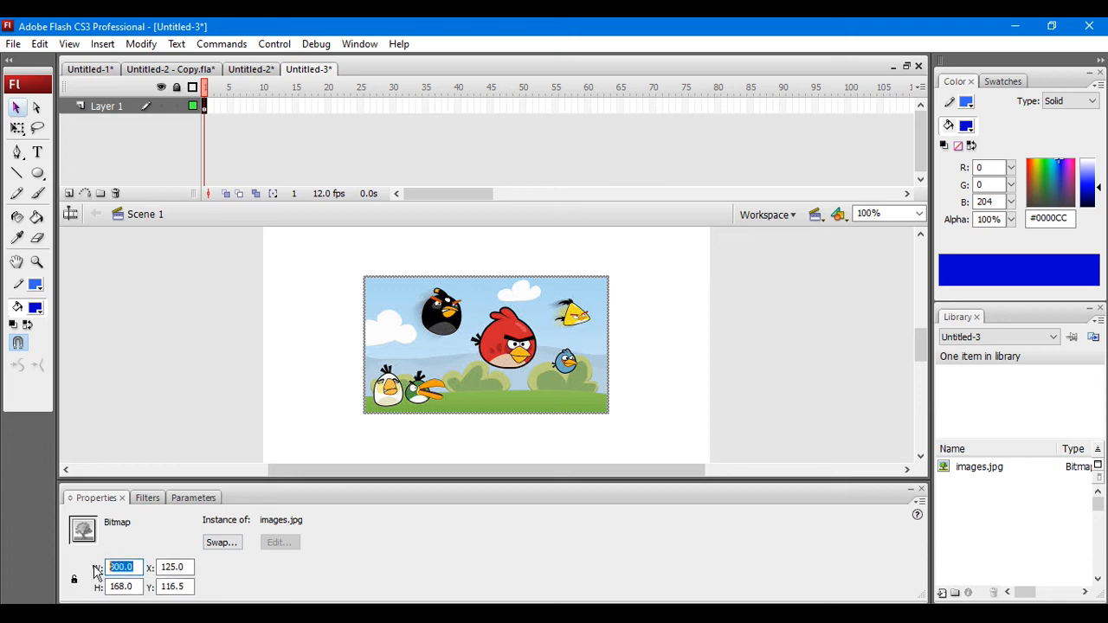
pyautogui.write('550')
pyautogui.press('Tab')
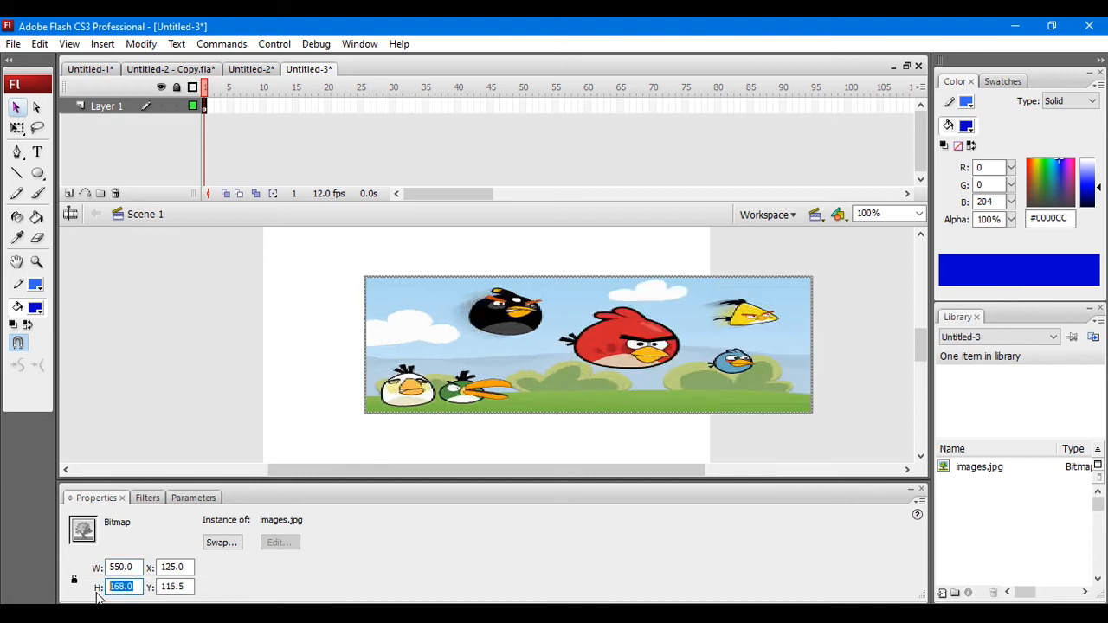
pyautogui.write('440')
pyautogui.press('Return')
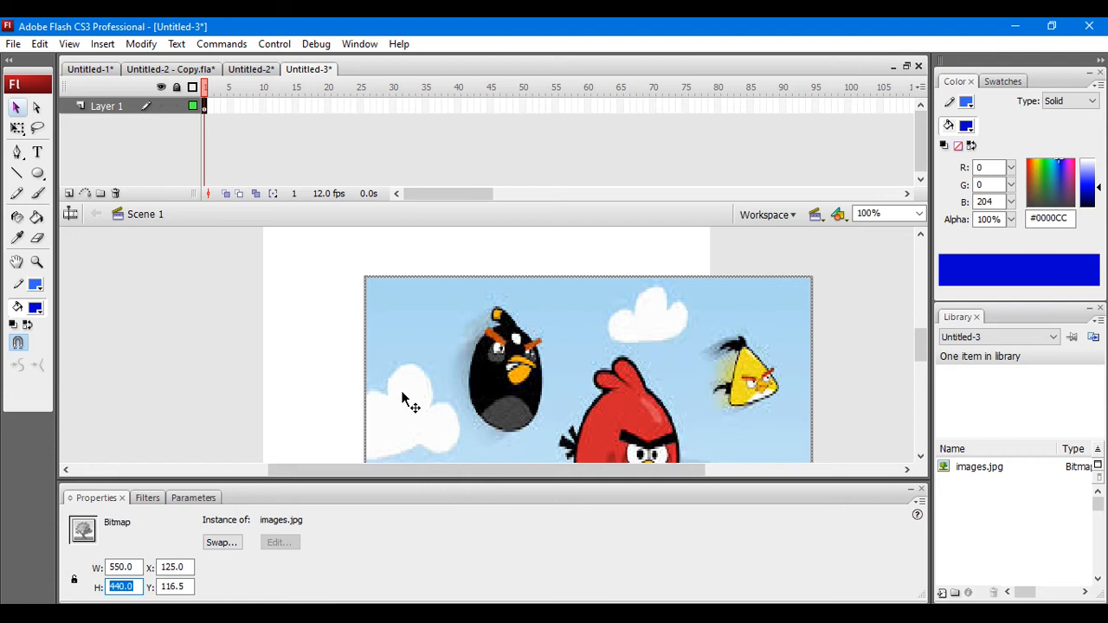
# Step: Move the imported bitmap to about X 0, Y 2.5 so that it covers the stage
pyautogui.moveTo(593, 408); pyautogui.dragTo(539, 378)
pyautogui.moveTo(497, 359); pyautogui.dragTo(491, 353)
pyautogui.click(861, 214)
pyautogui.write('70')
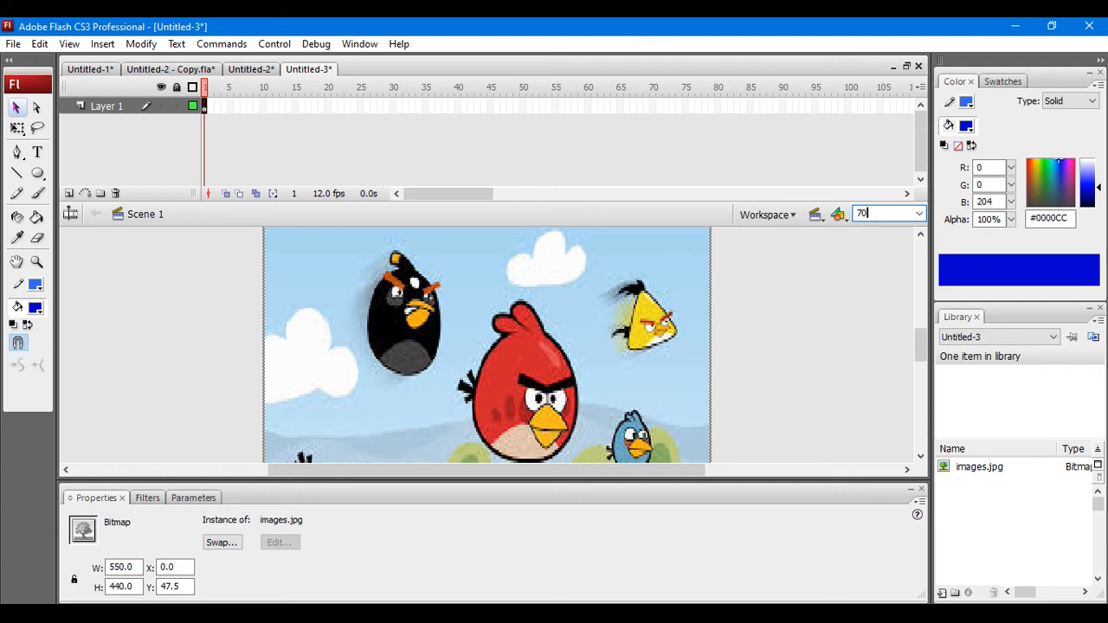
pyautogui.press('Return')
pyautogui.click(889, 216)
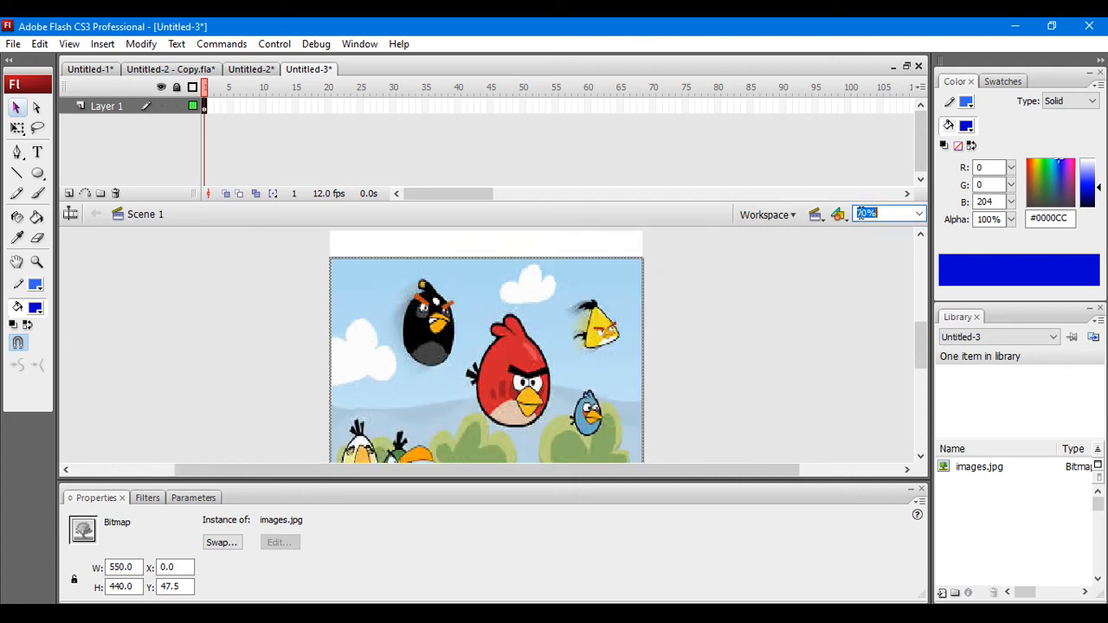
pyautogui.write('60')
pyautogui.press('Return')
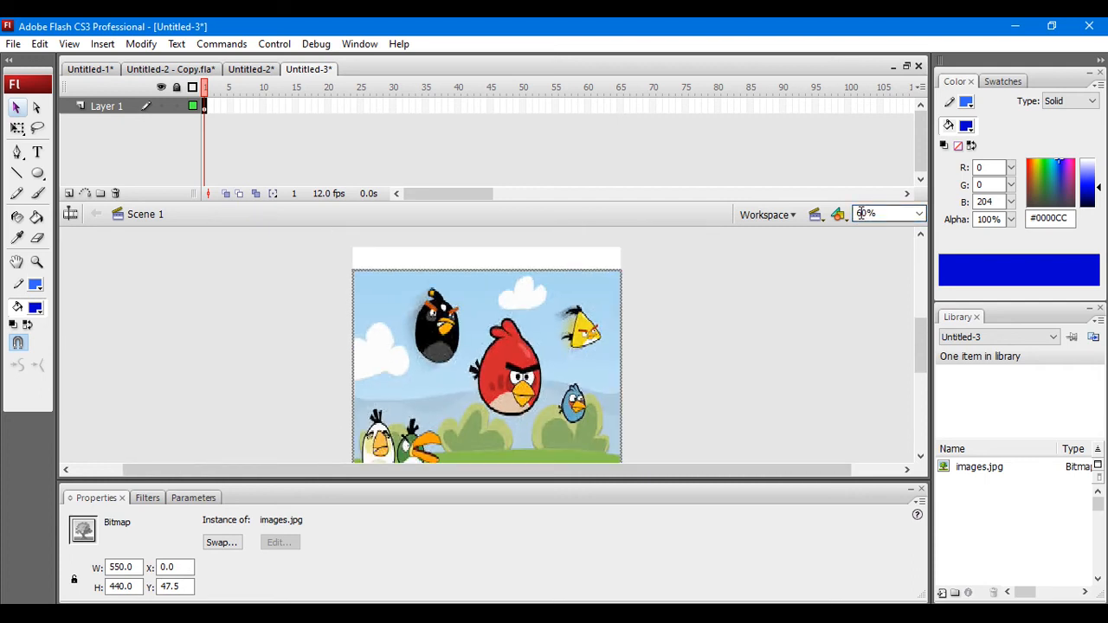
pyautogui.moveTo(425, 418); pyautogui.dragTo(425, 394)
pyautogui.moveTo(917, 354)
pyautogui.mouseDown()
pyautogui.moveTo(924, 336)
pyautogui.moveTo(921, 359)
pyautogui.mouseUp()
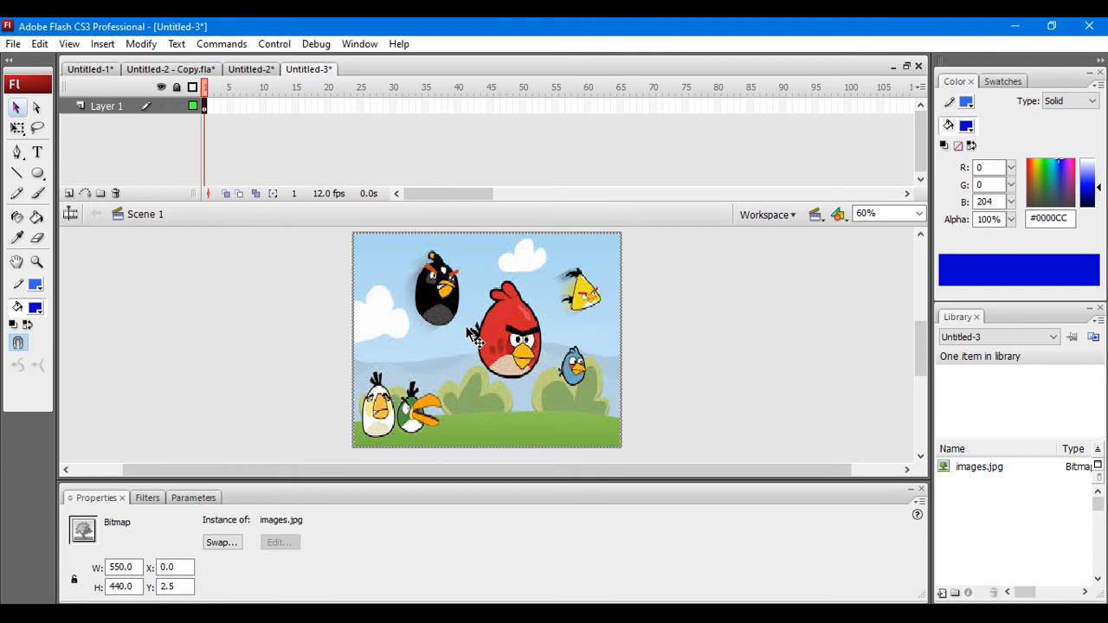
# Step: Insert a keyframe at frame 50 of Layer 1
pyautogui.click(523, 106)
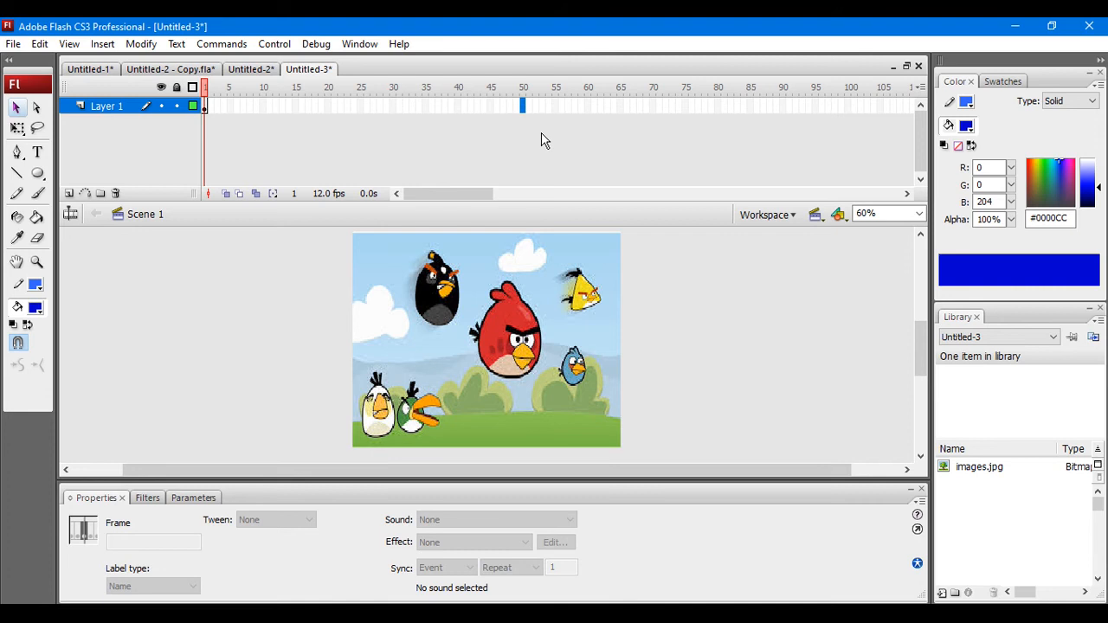
pyautogui.click(141, 44)
pyautogui.moveTo(104, 43)
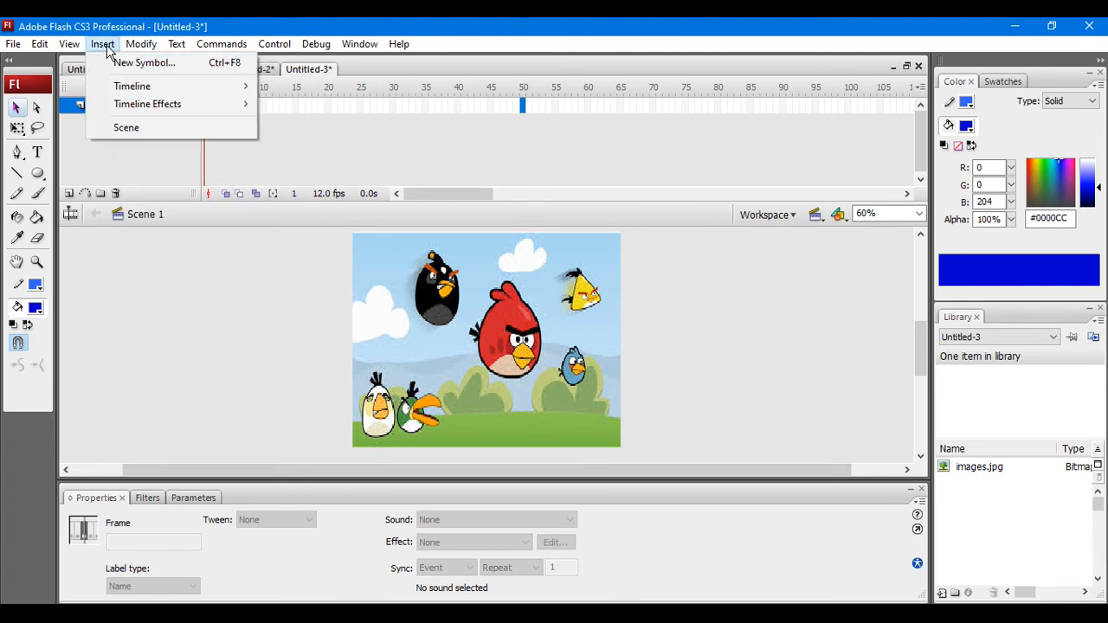
pyautogui.moveTo(143, 87)
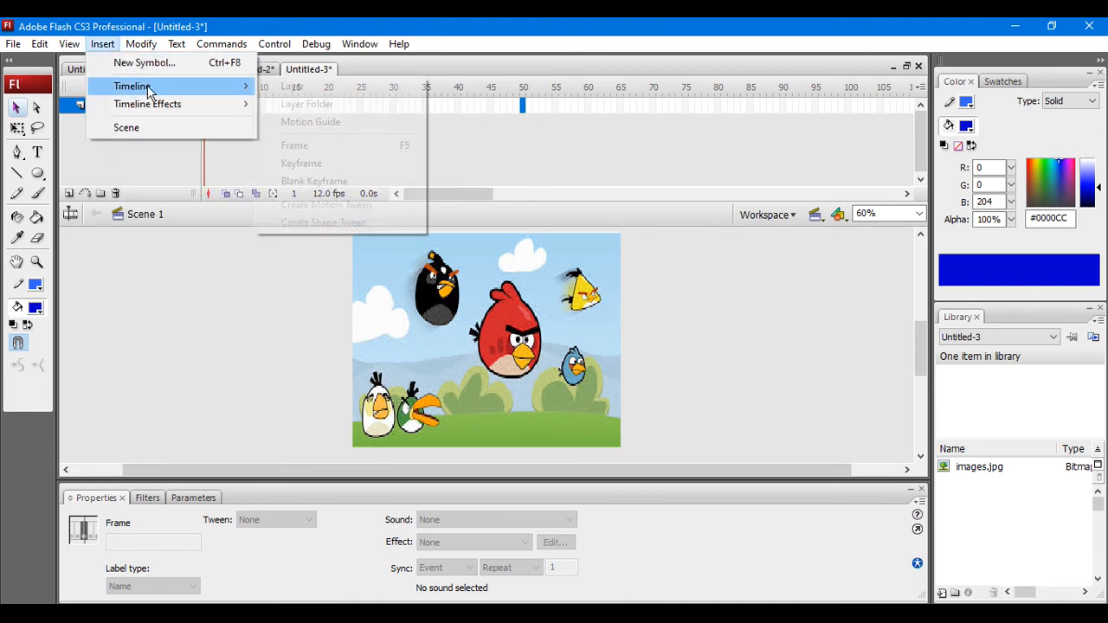
pyautogui.click(310, 165)
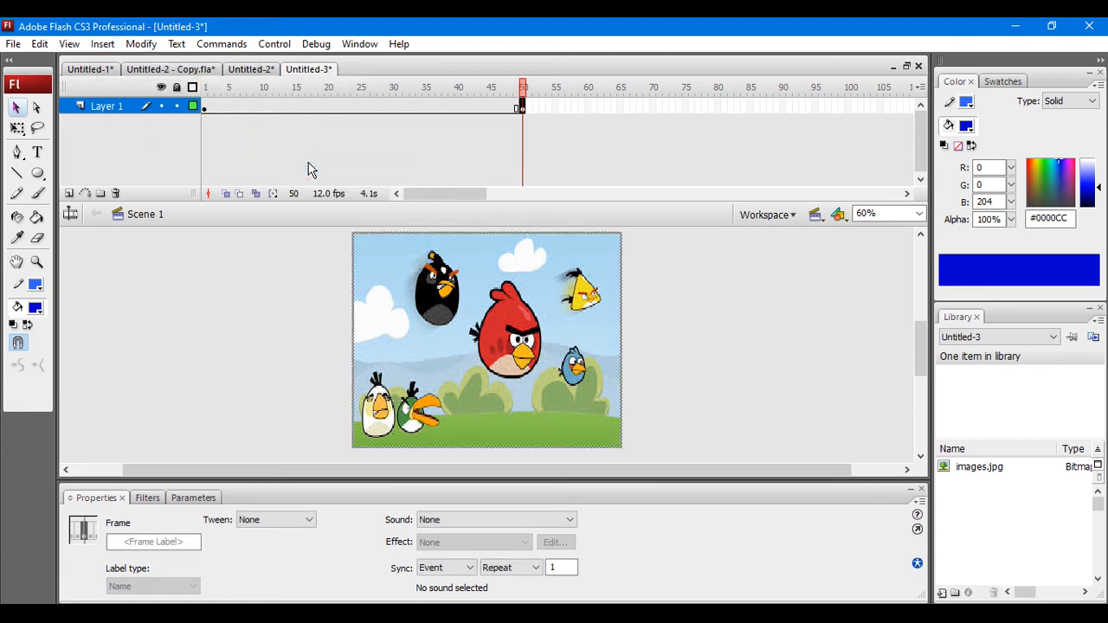
# Step: Rename Layer 1 as BIRDS
pyautogui.rightClick(96, 106)
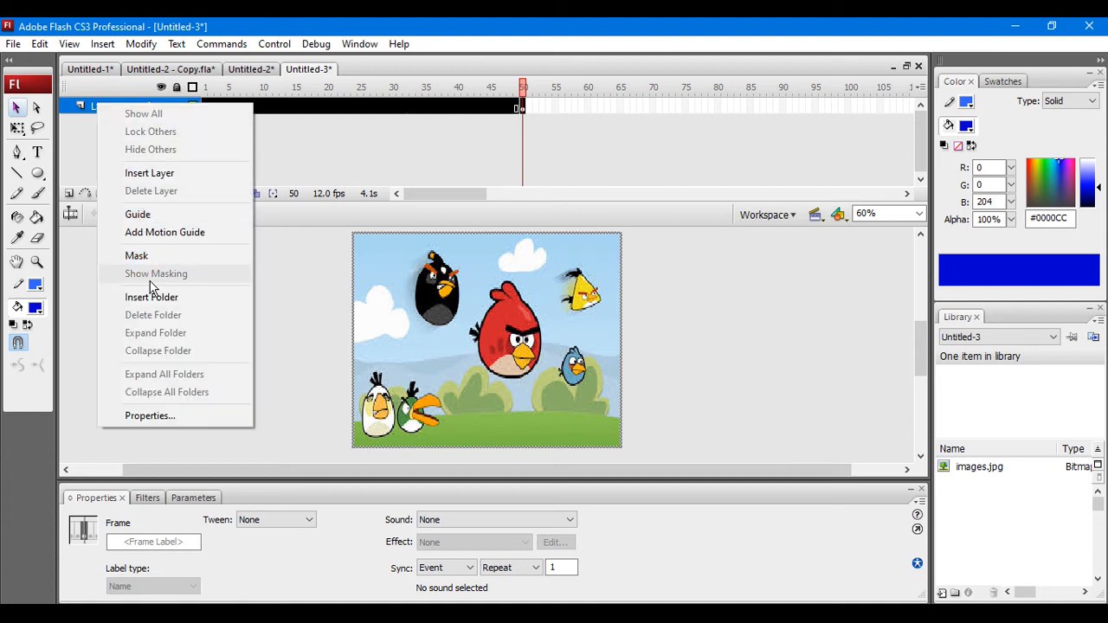
pyautogui.click(94, 108)
pyautogui.doubleClick(112, 106)
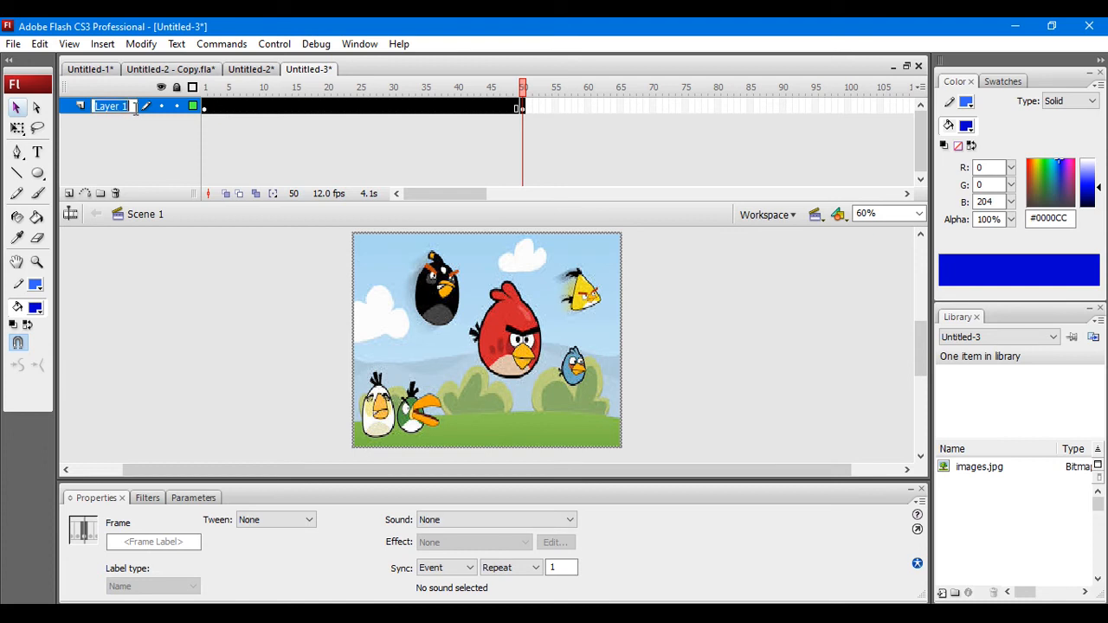
pyautogui.write('AU')
pyautogui.press('BackSpace')
pyautogui.write('U')
pyautogui.press('BackSpace')
pyautogui.press('BackSpace')
pyautogui.write('BIRDS')
pyautogui.click(130, 159)
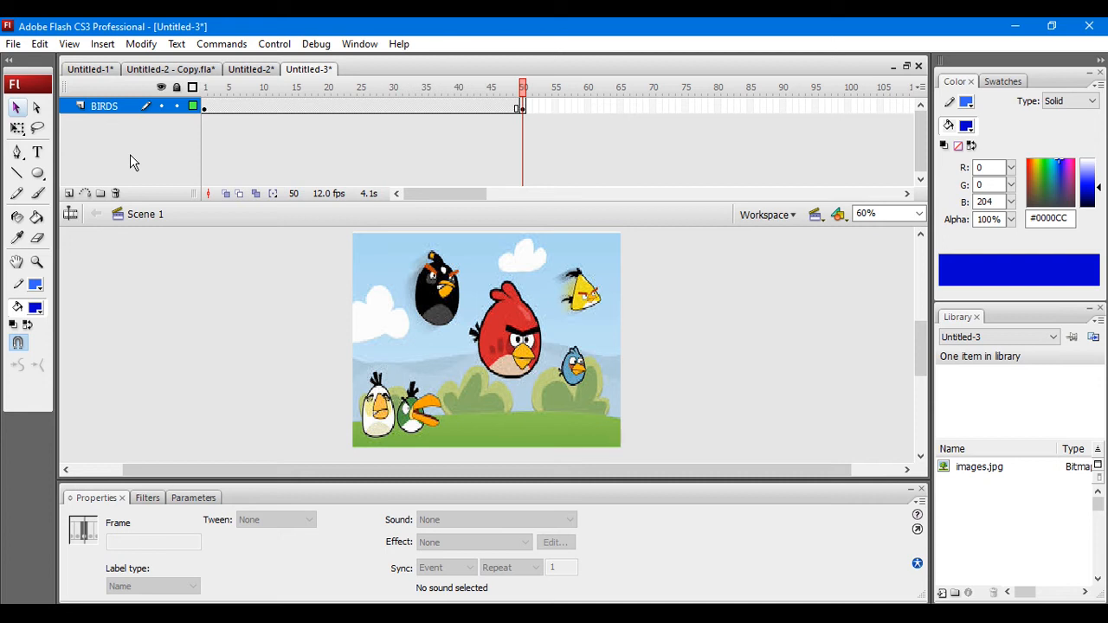
# Step: Add a new layer above BIRDS and name it CIRCLE
pyautogui.click(68, 194)
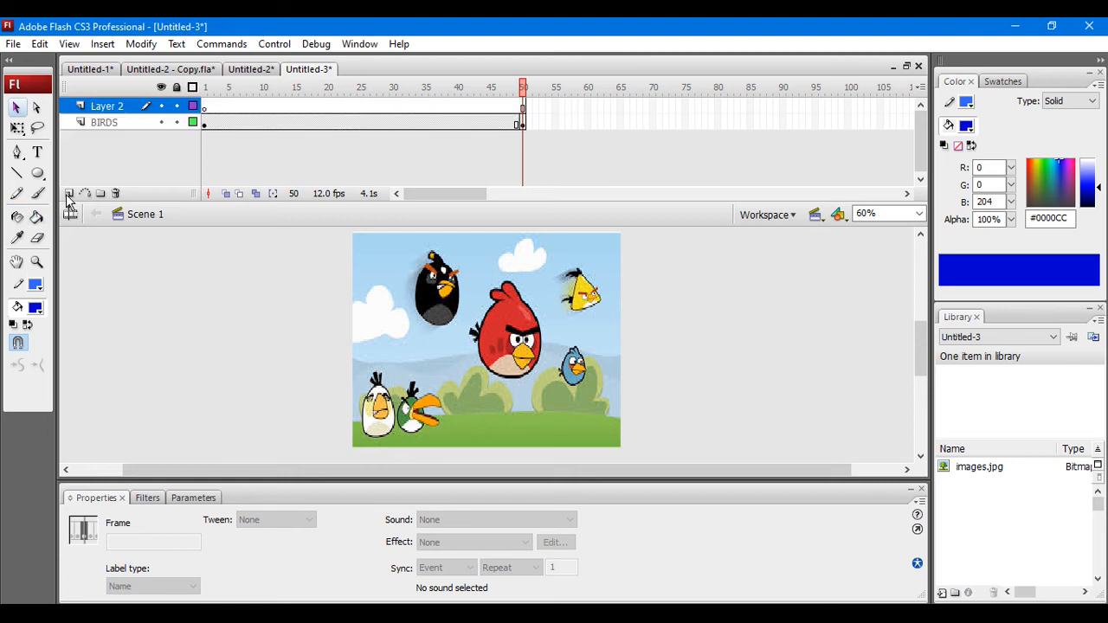
pyautogui.doubleClick(130, 106)
pyautogui.write('Cl')
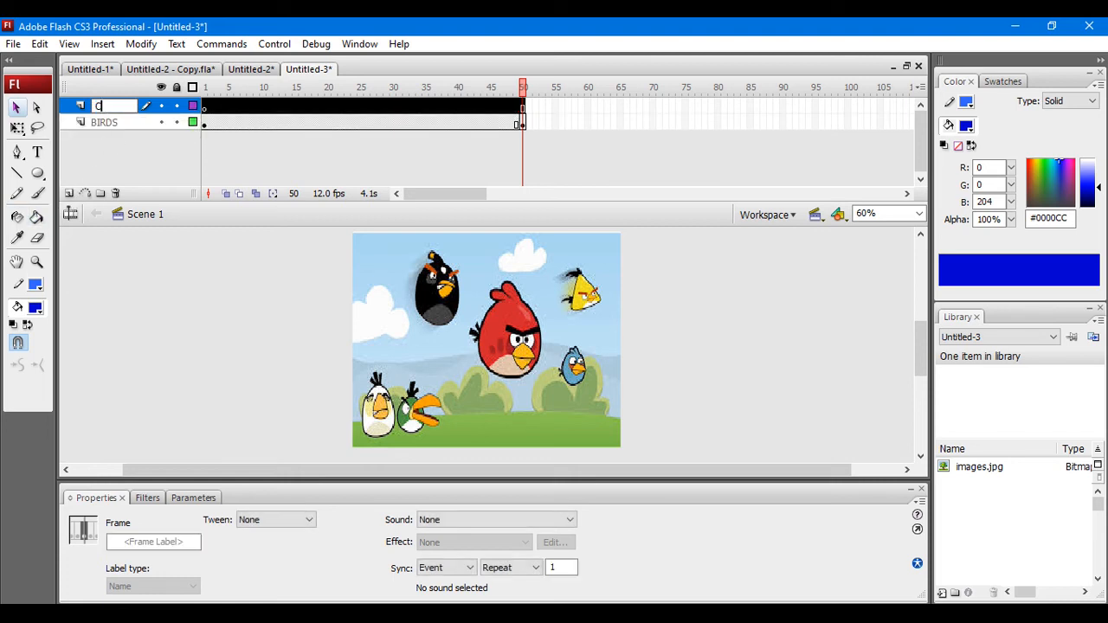
pyautogui.write('RCLE')
pyautogui.press('Return')
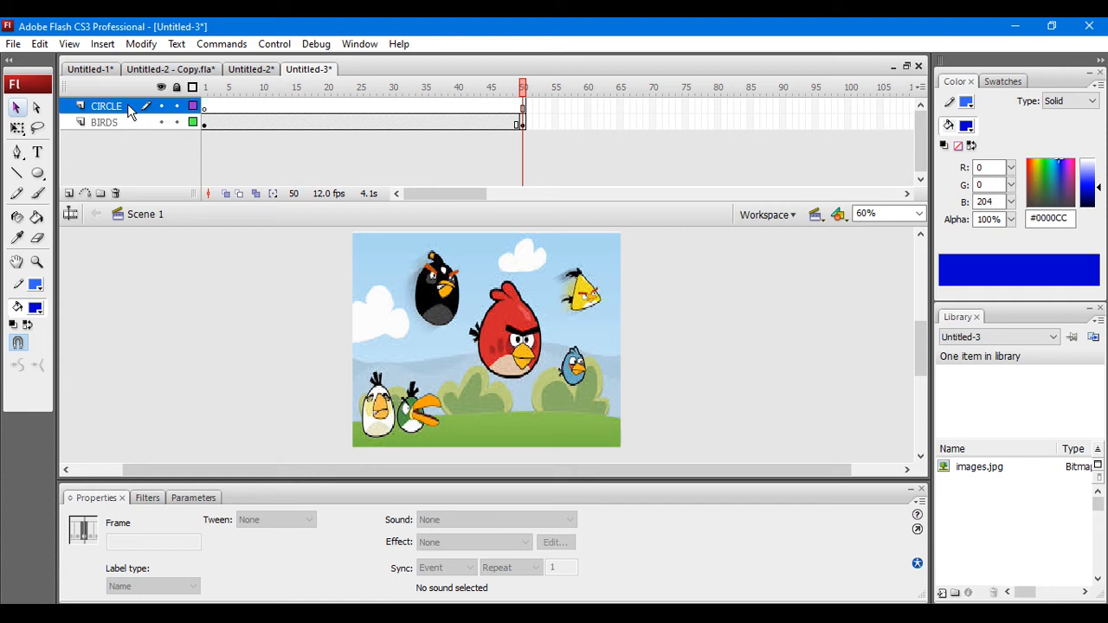
# Step: Draw an oval primitive about 192 wide and 265 high over the red bird and fill it with white (#FFFFFF)
pyautogui.click(37, 176)
pyautogui.press('o')
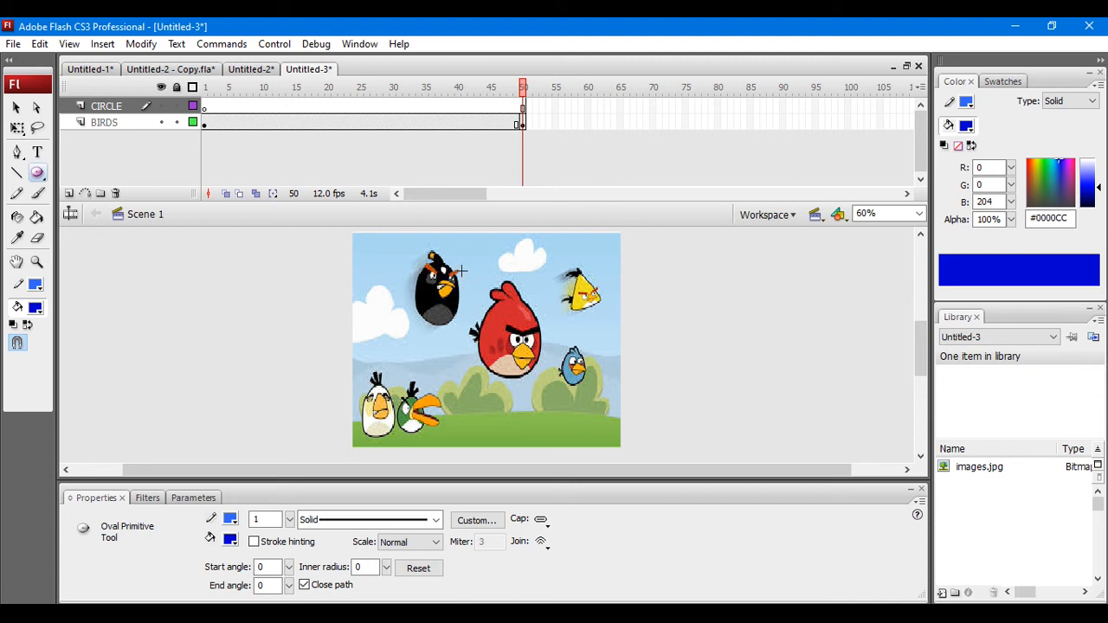
pyautogui.moveTo(461, 270); pyautogui.dragTo(555, 400)
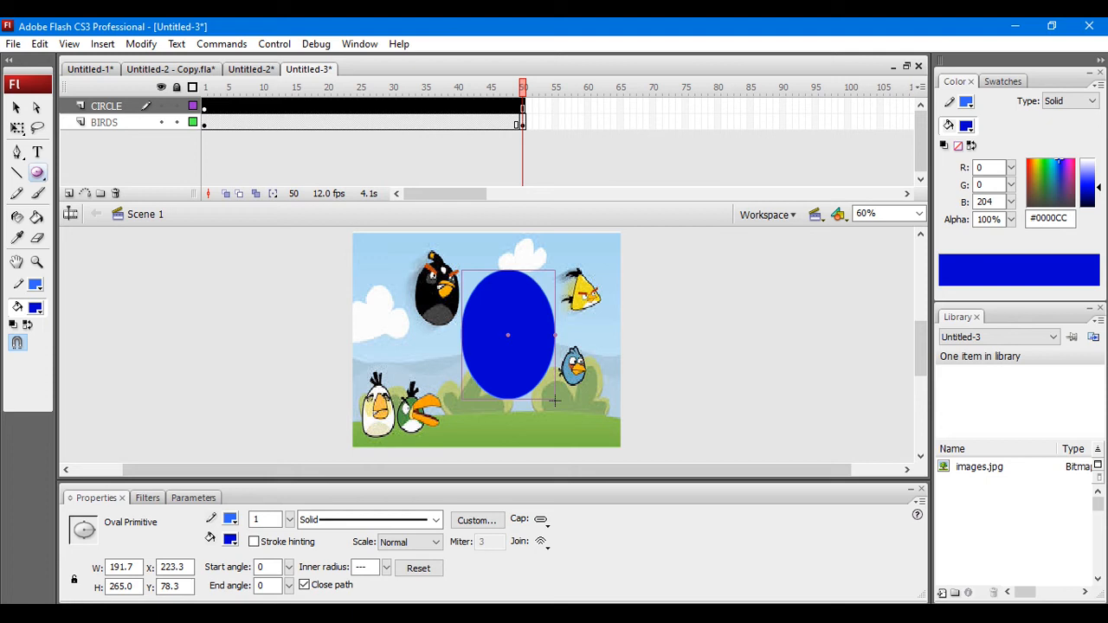
pyautogui.click(231, 540)
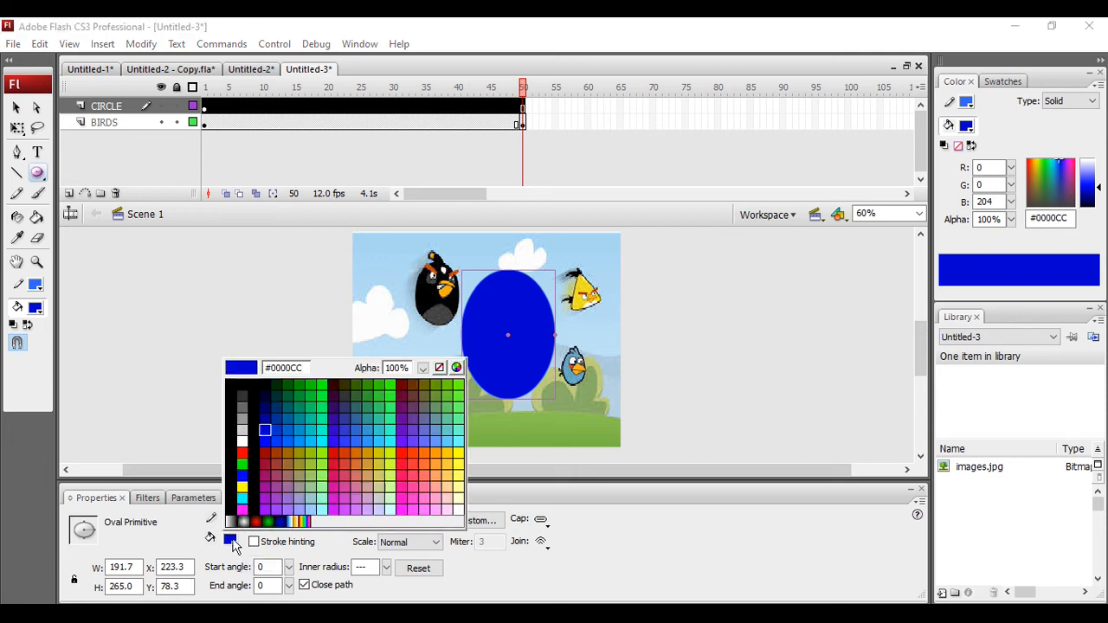
pyautogui.click(242, 440)
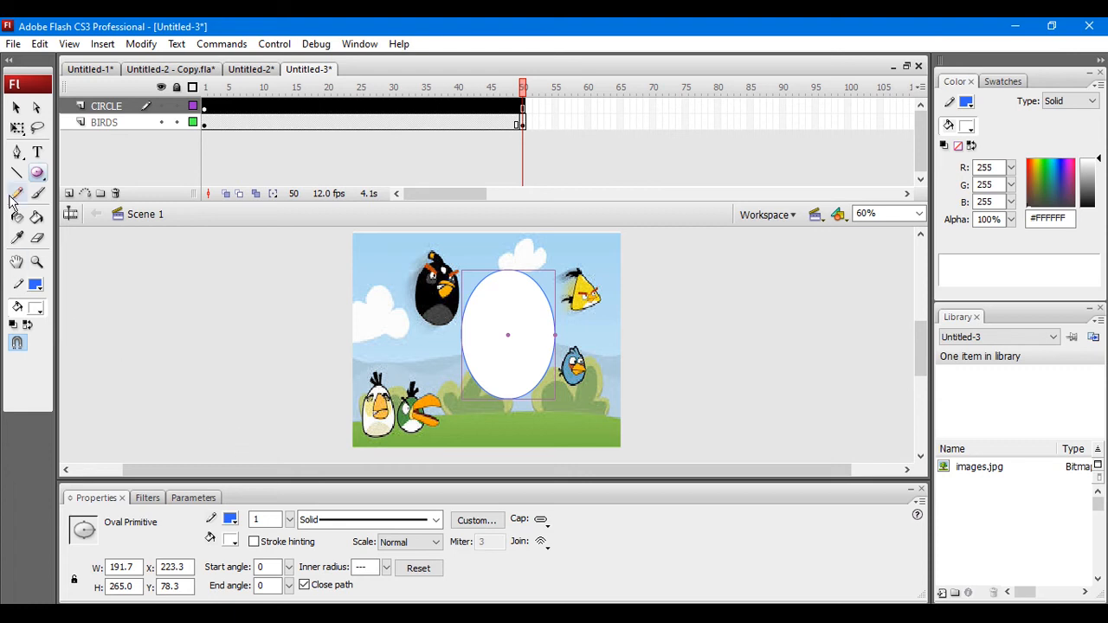
# Step: Convert the white oval to a Graphic symbol, keeping the default name
pyautogui.click(17, 108)
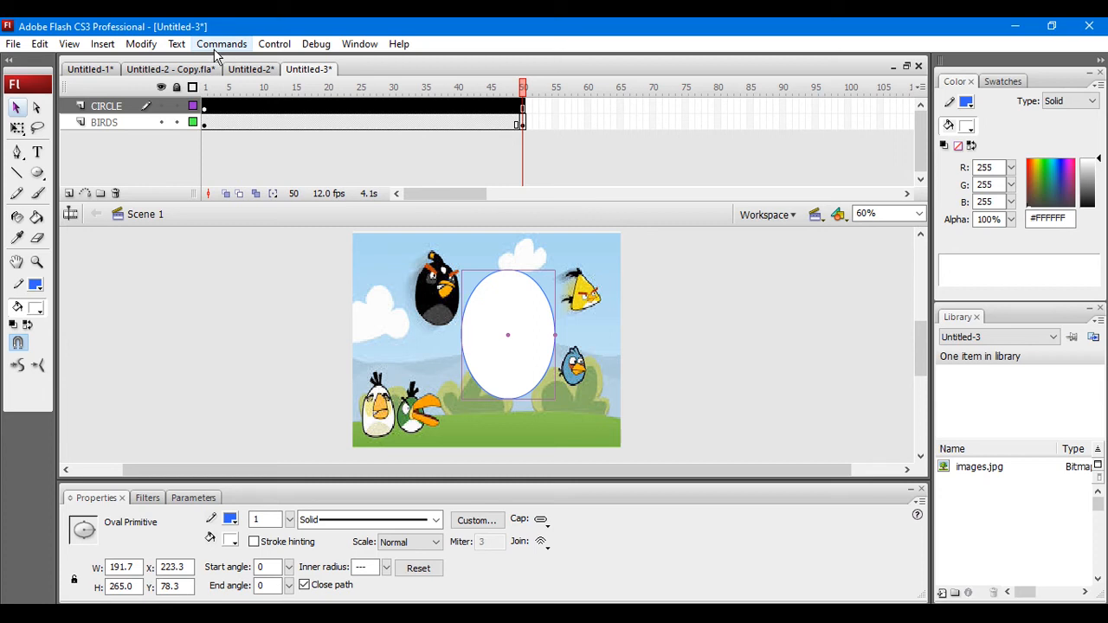
pyautogui.click(142, 45)
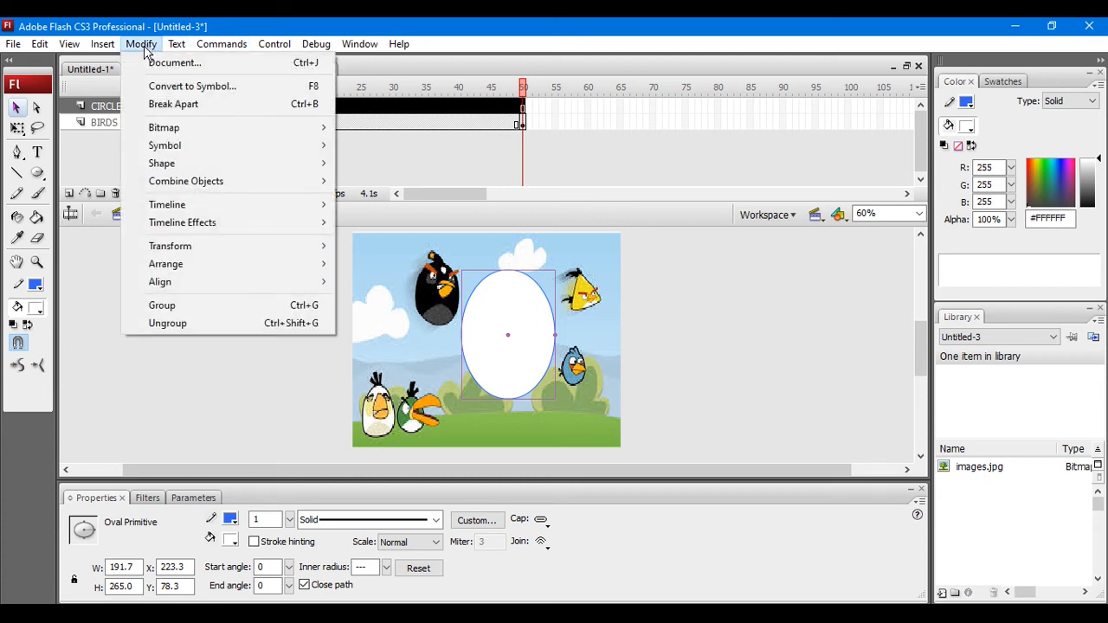
pyautogui.click(161, 88)
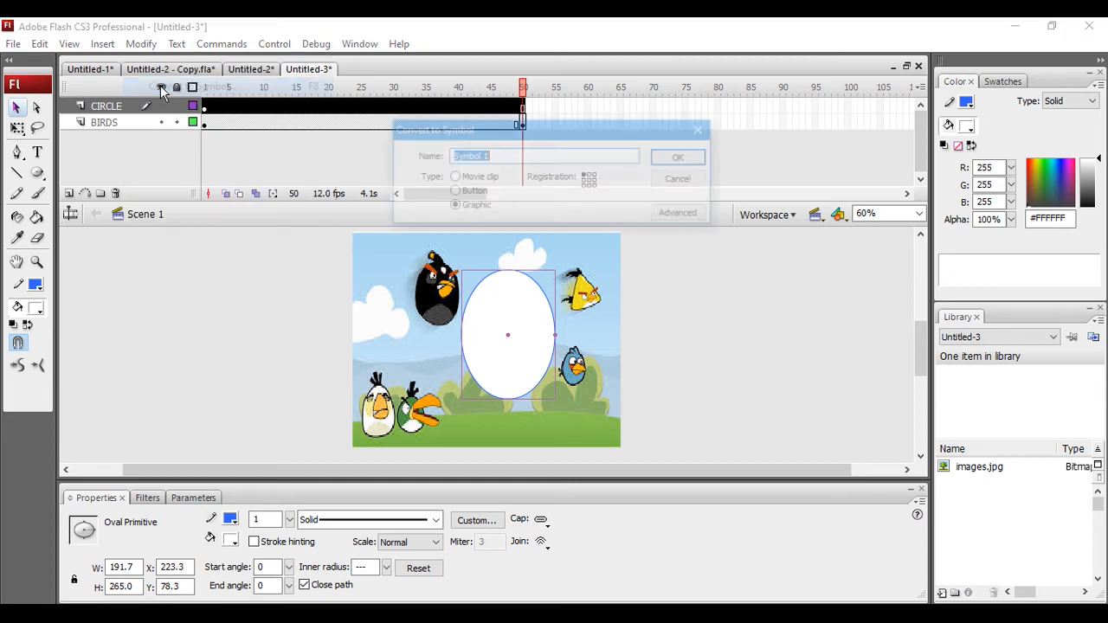
pyautogui.click(680, 160)
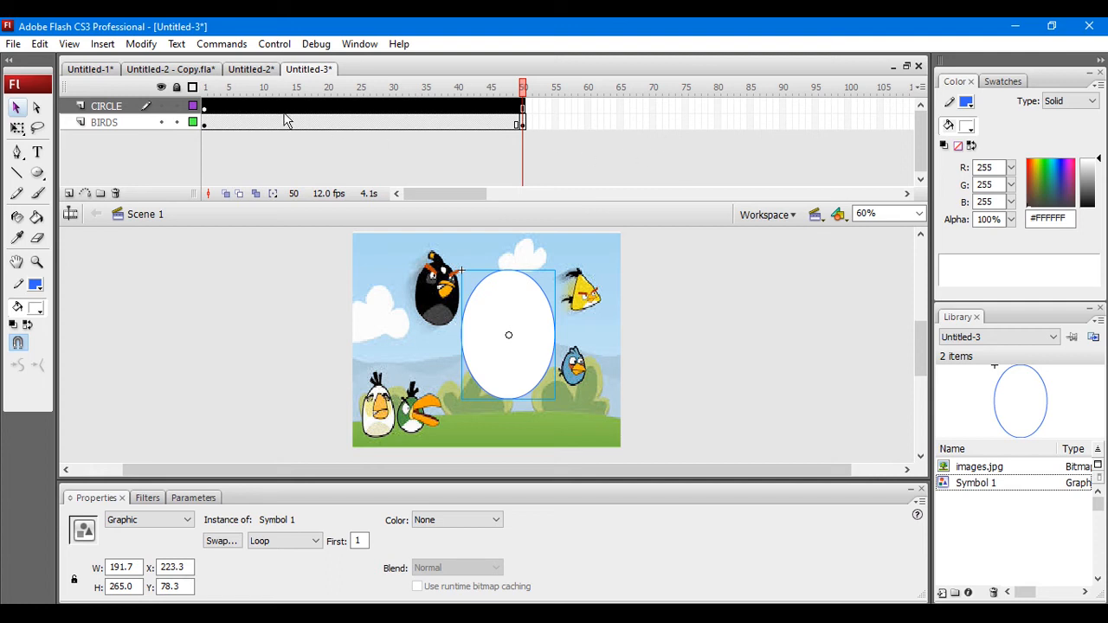
# Step: Insert a keyframe at frame 50 of the CIRCLE layer
pyautogui.click(523, 107)
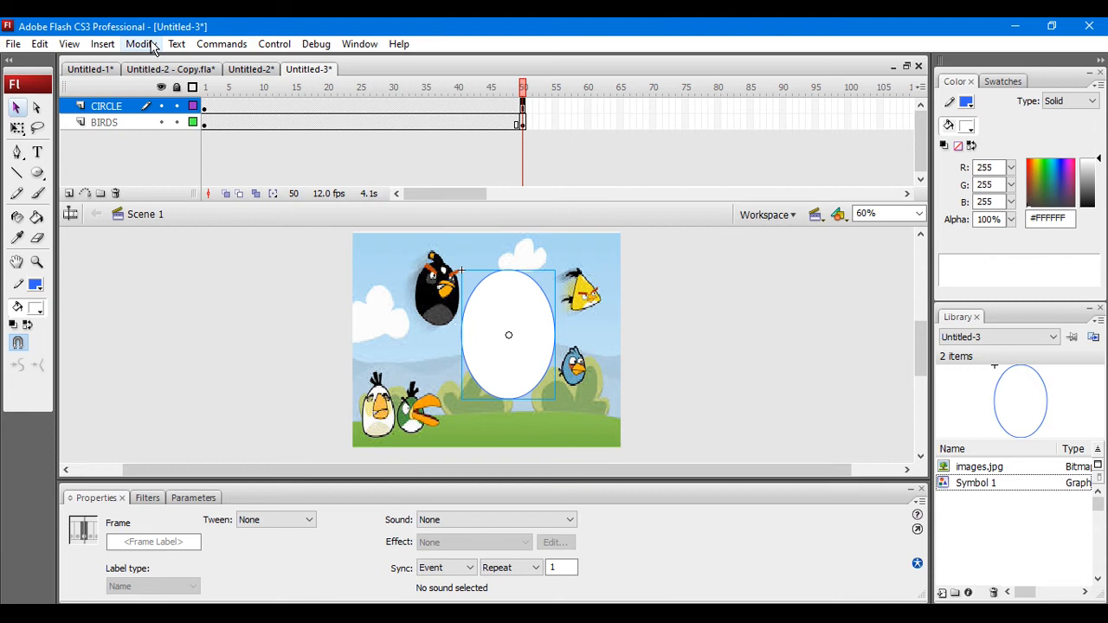
pyautogui.click(105, 47)
pyautogui.moveTo(214, 88)
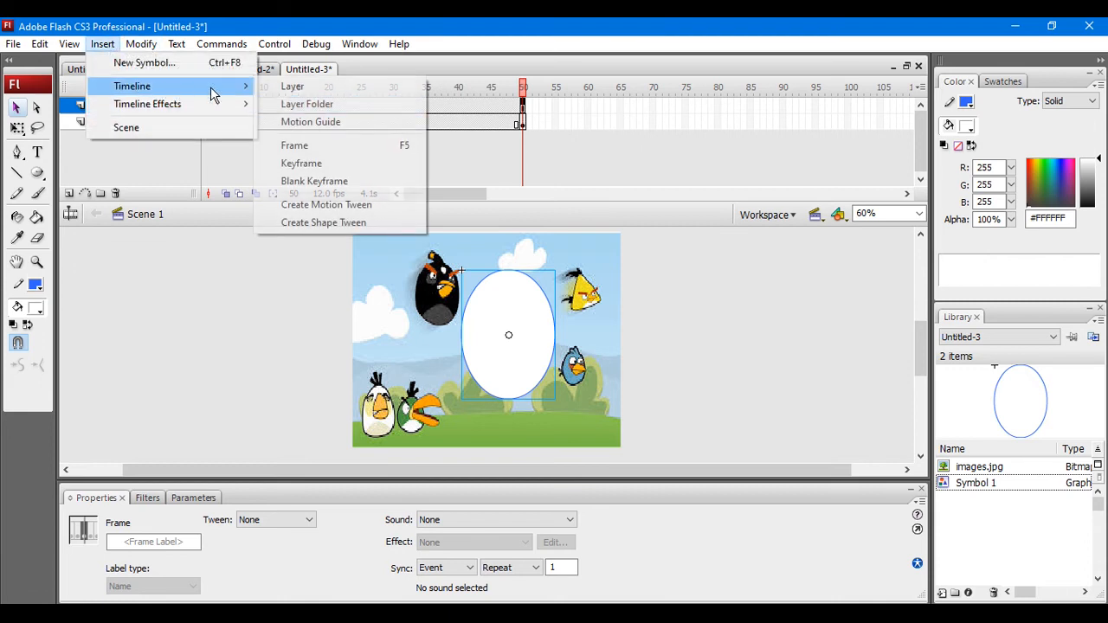
pyautogui.click(292, 161)
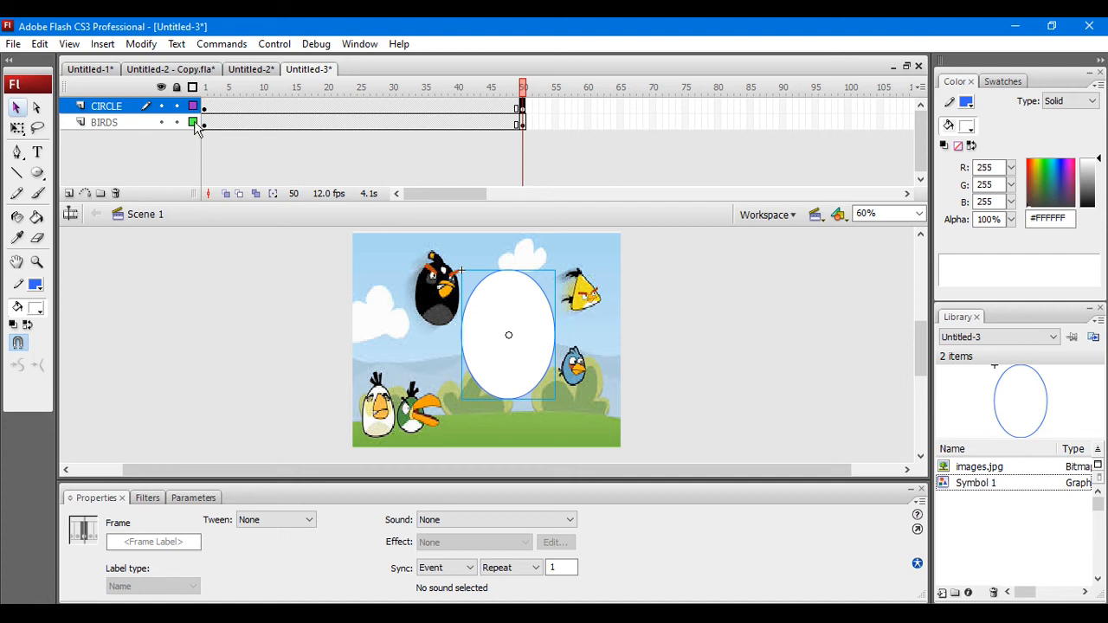
# Step: Apply a Motion tween to the CIRCLE layer from frame 1, with clockwise (CW) rotation
pyautogui.click(204, 106)
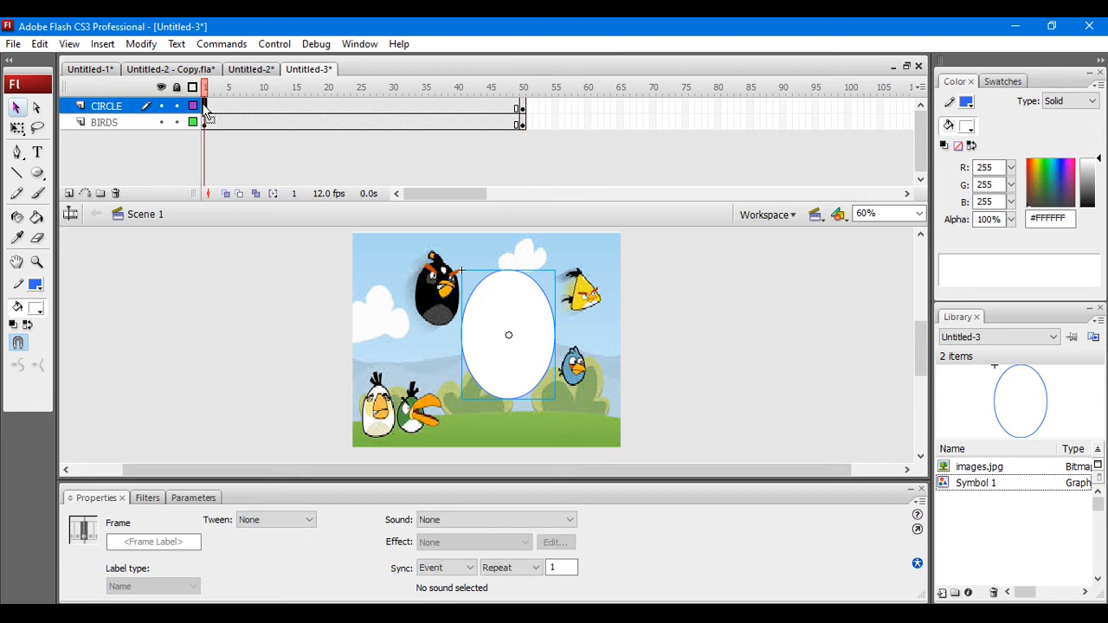
pyautogui.click(277, 519)
pyautogui.click(278, 544)
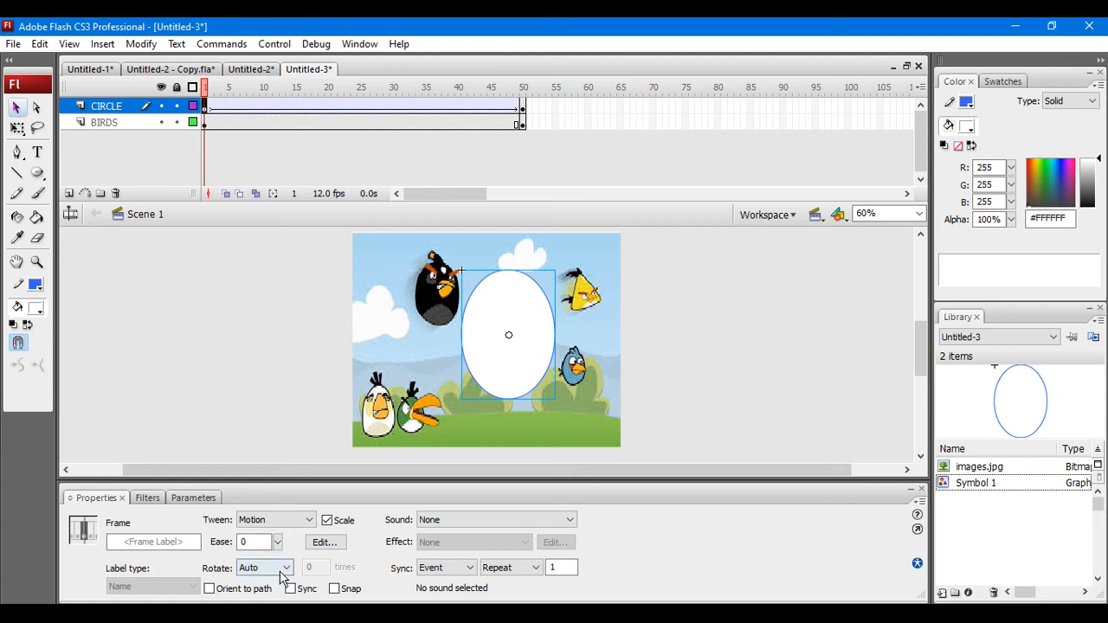
pyautogui.click(270, 569)
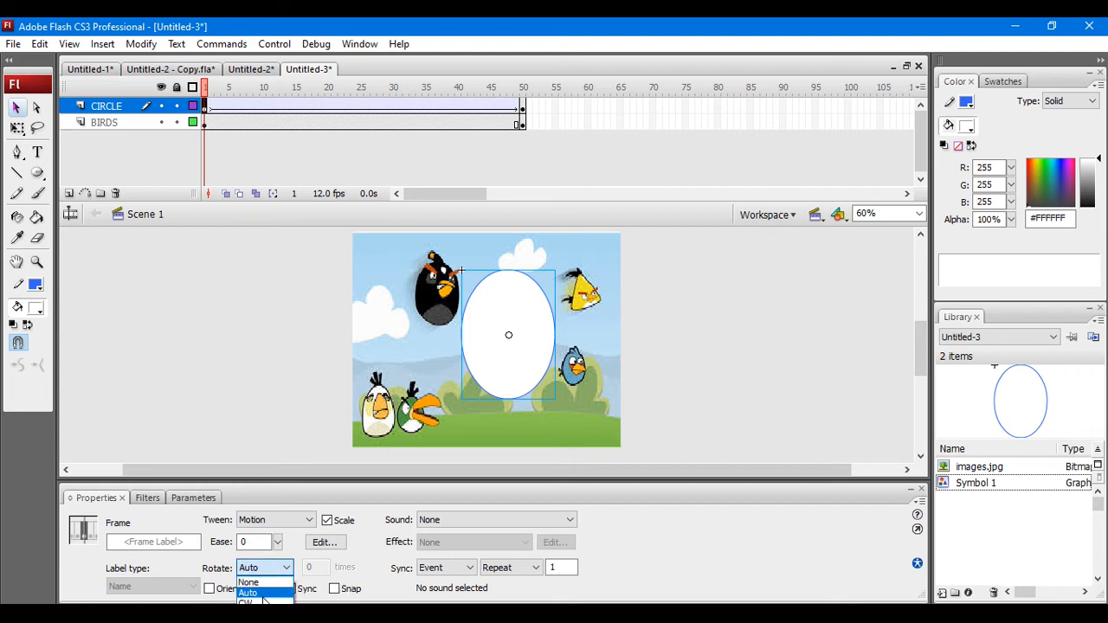
pyautogui.click(261, 602)
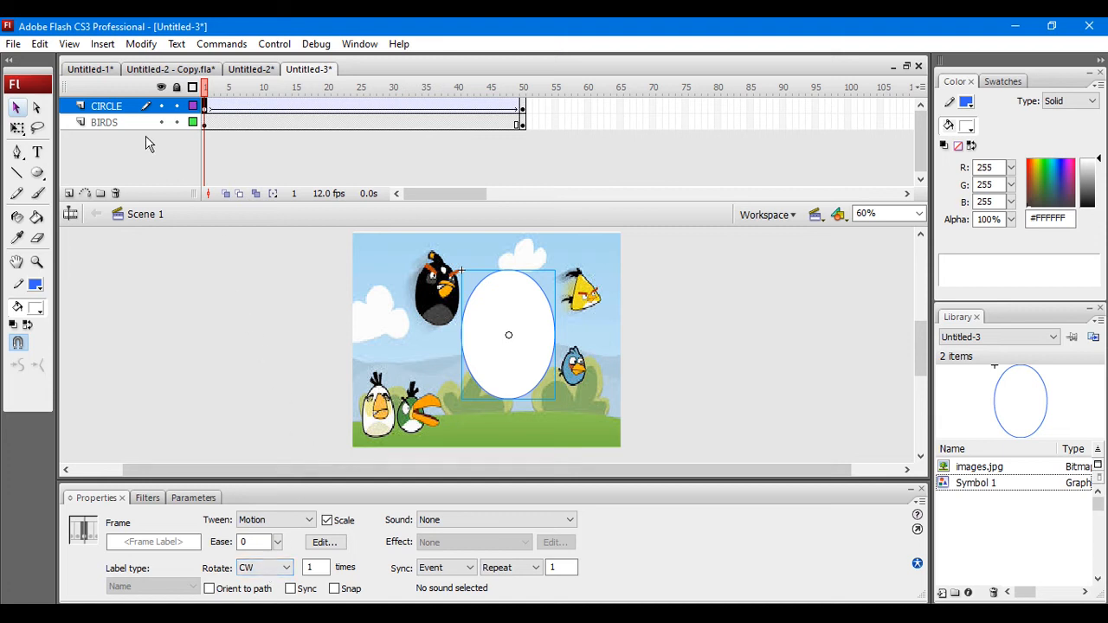
# Step: Turn the CIRCLE layer into a mask over the BIRDS layer
pyautogui.rightClick(219, 111)
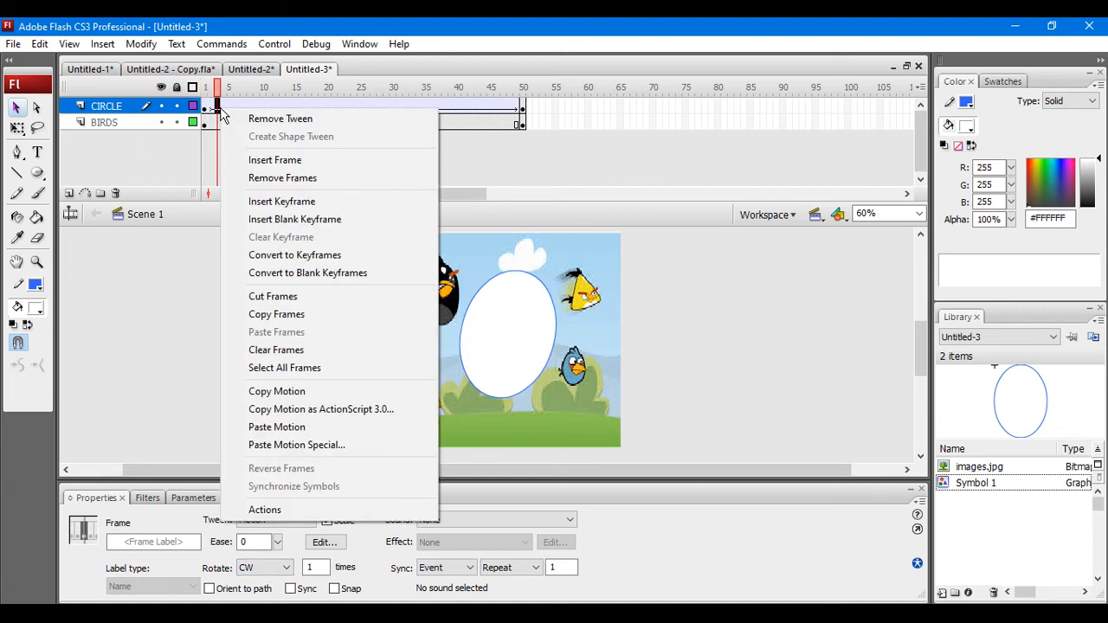
pyautogui.rightClick(126, 110)
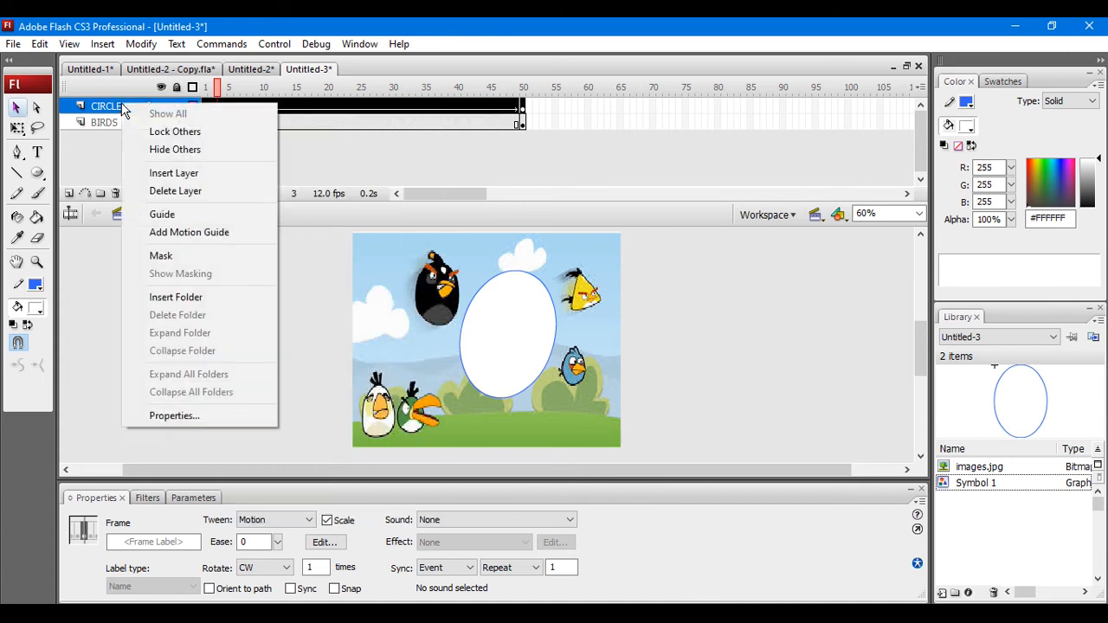
pyautogui.click(153, 258)
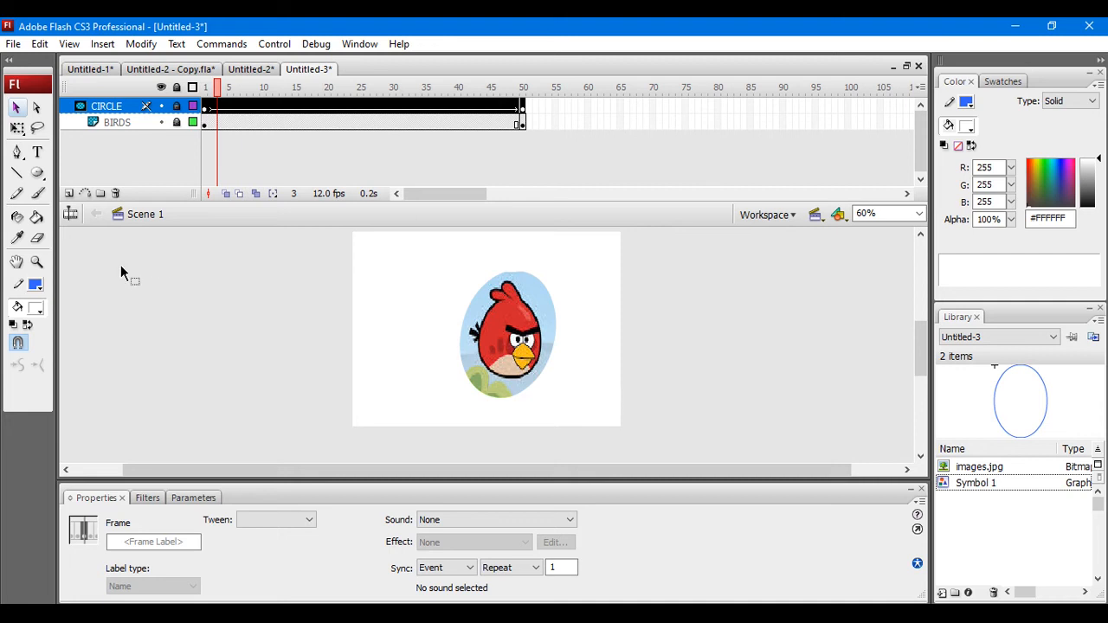
# Step: Test the movie to check the rotating oval mask, and close the preview window
pyautogui.click(274, 43)
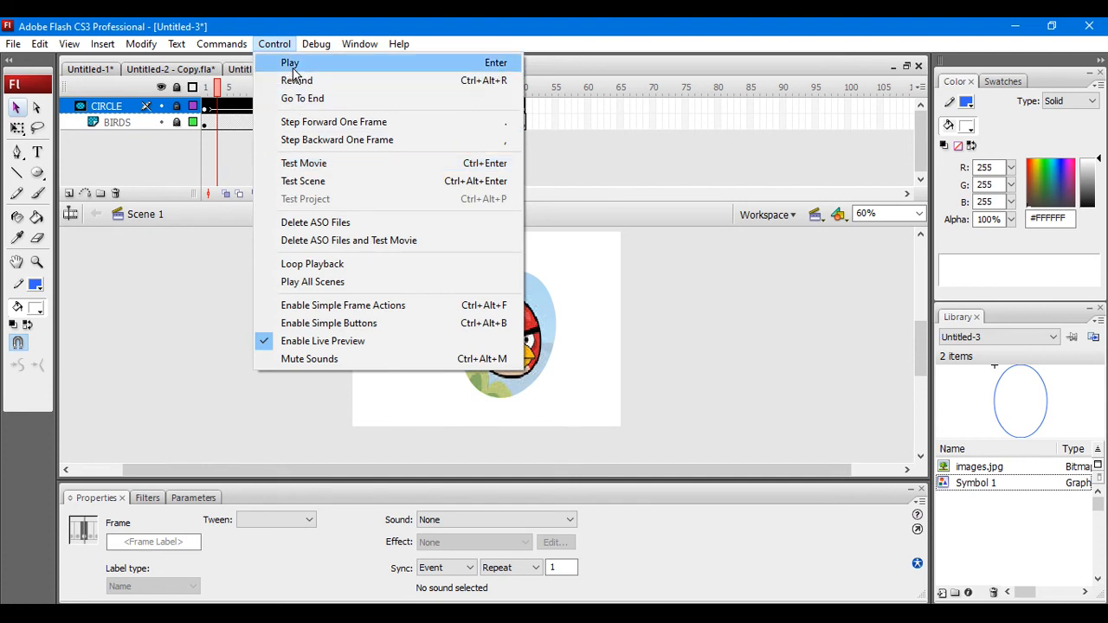
pyautogui.click(302, 169)
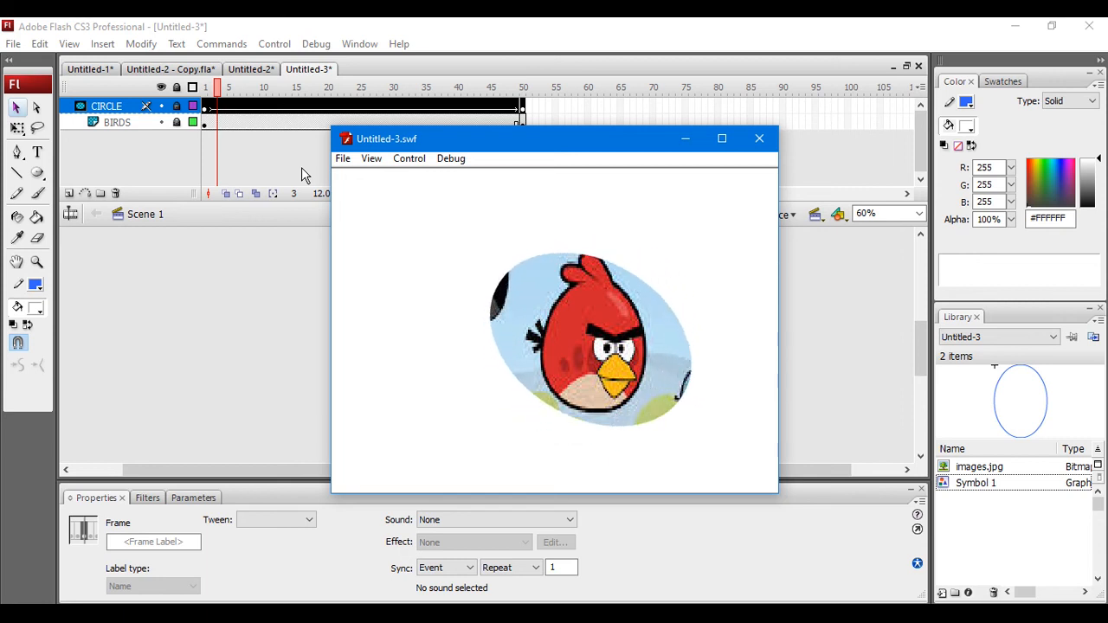
pyautogui.click(752, 141)
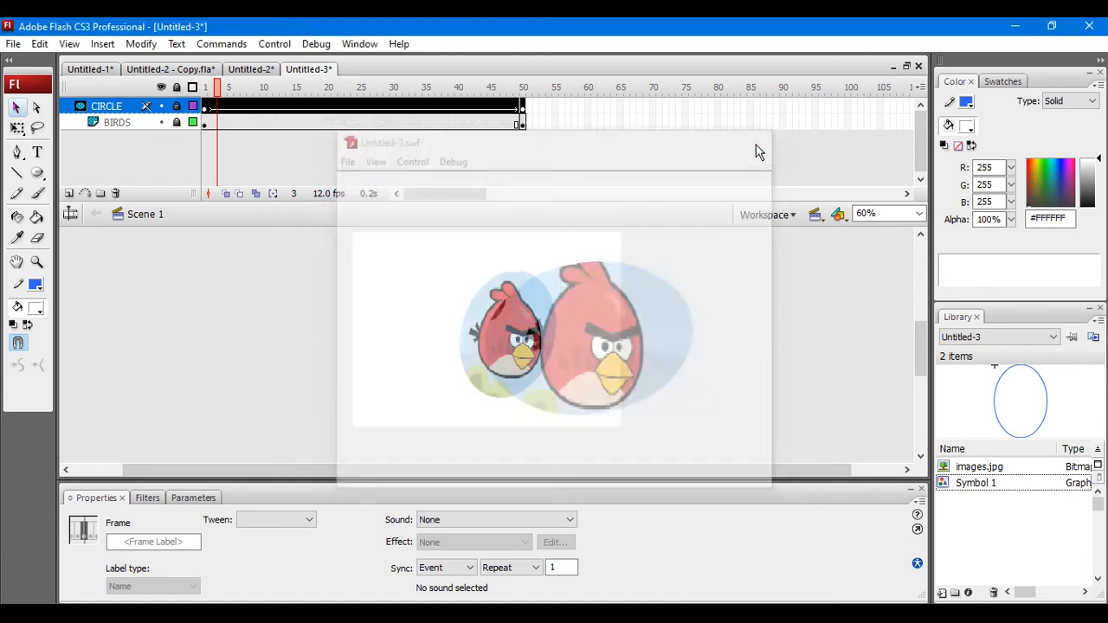
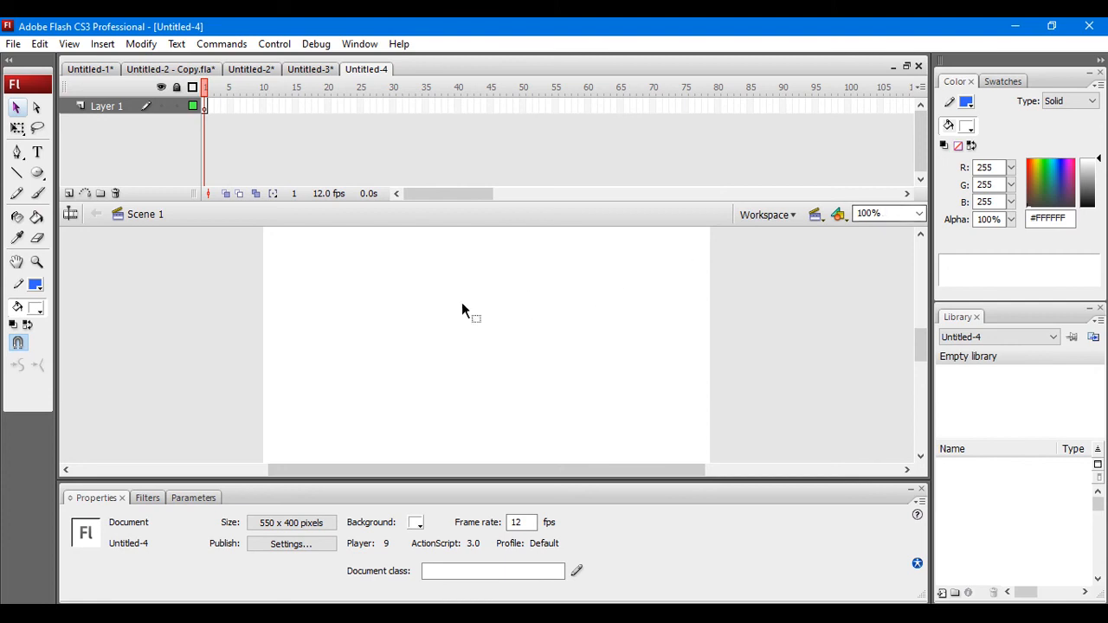
# Step: Draw a circle about 76 px wide in the stage's lower-right corner and fill it with the rainbow linear gradient
pyautogui.click(36, 178)
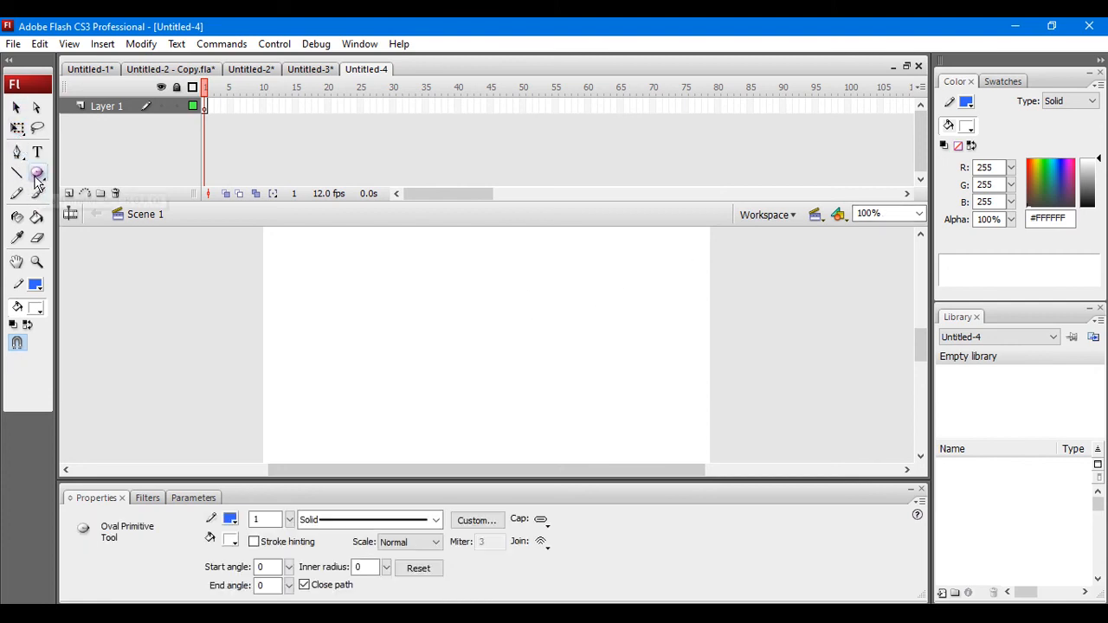
pyautogui.press('r')
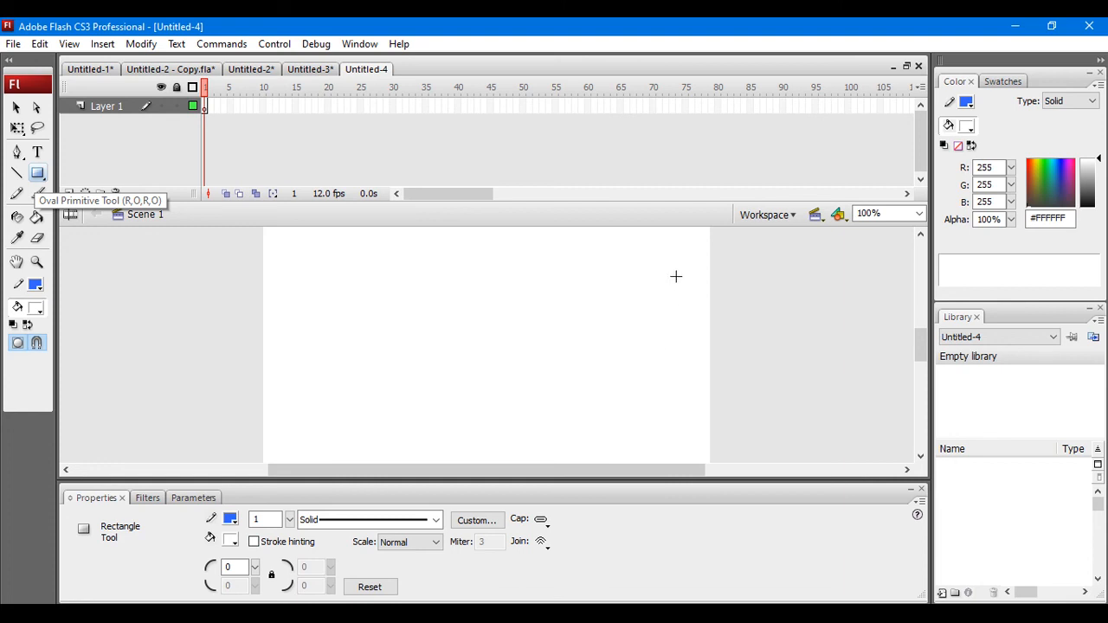
pyautogui.press('o')
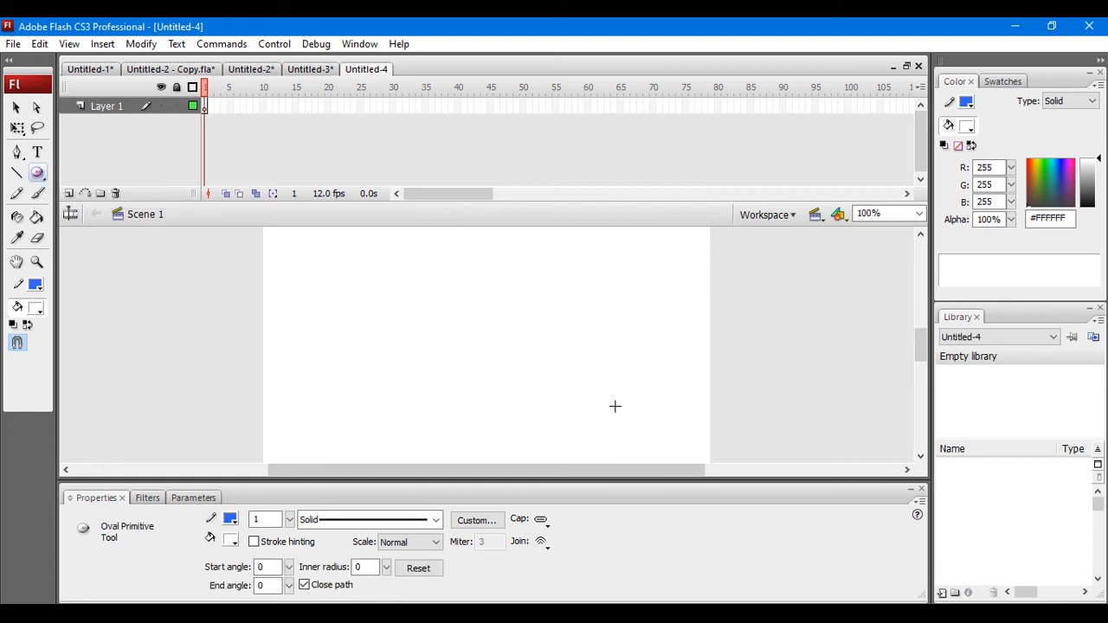
pyautogui.click(874, 213)
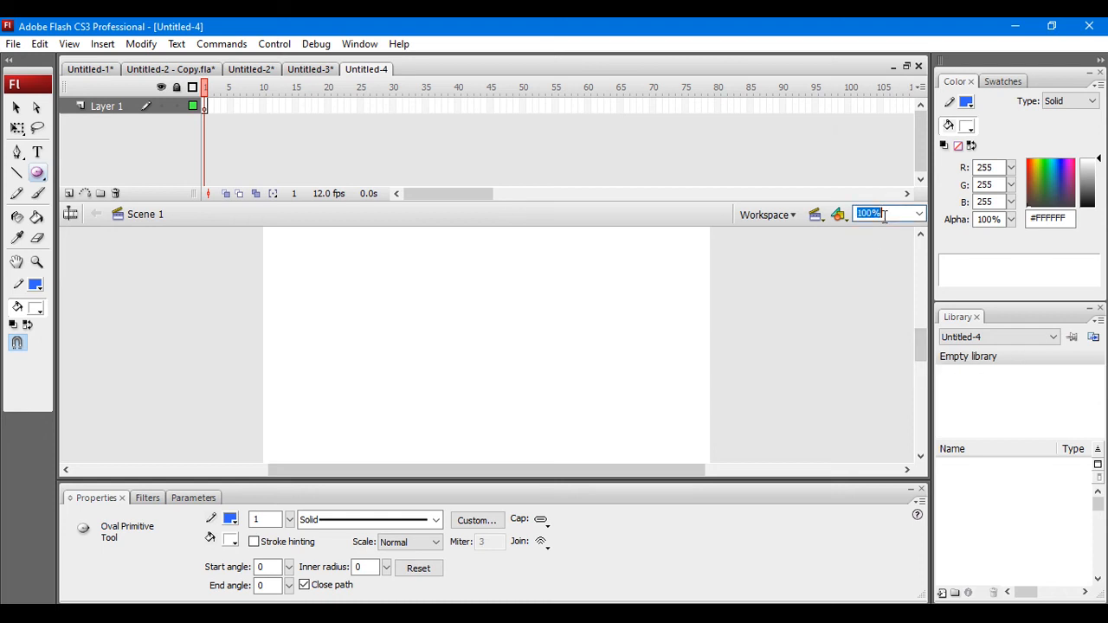
pyautogui.write('60')
pyautogui.press('Return')
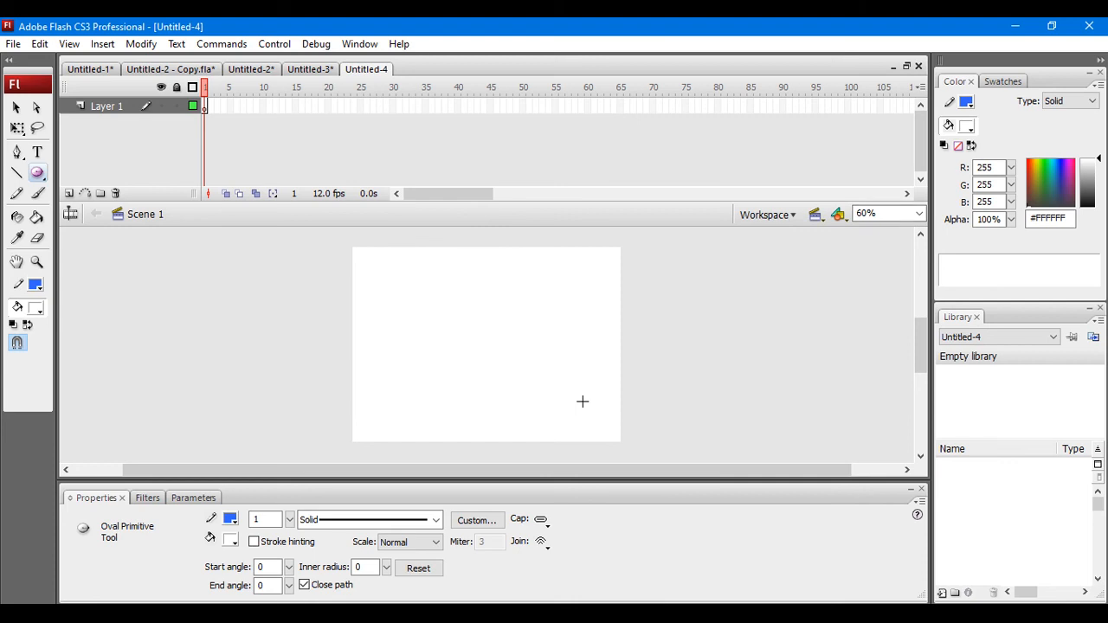
pyautogui.moveTo(582, 400); pyautogui.dragTo(615, 441)
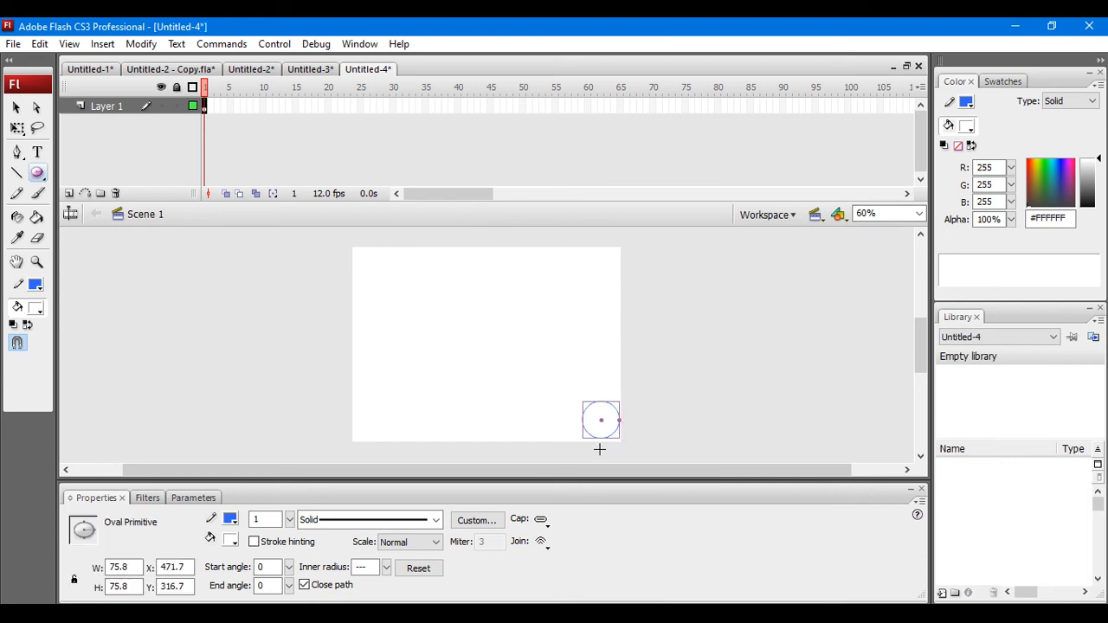
pyautogui.click(230, 542)
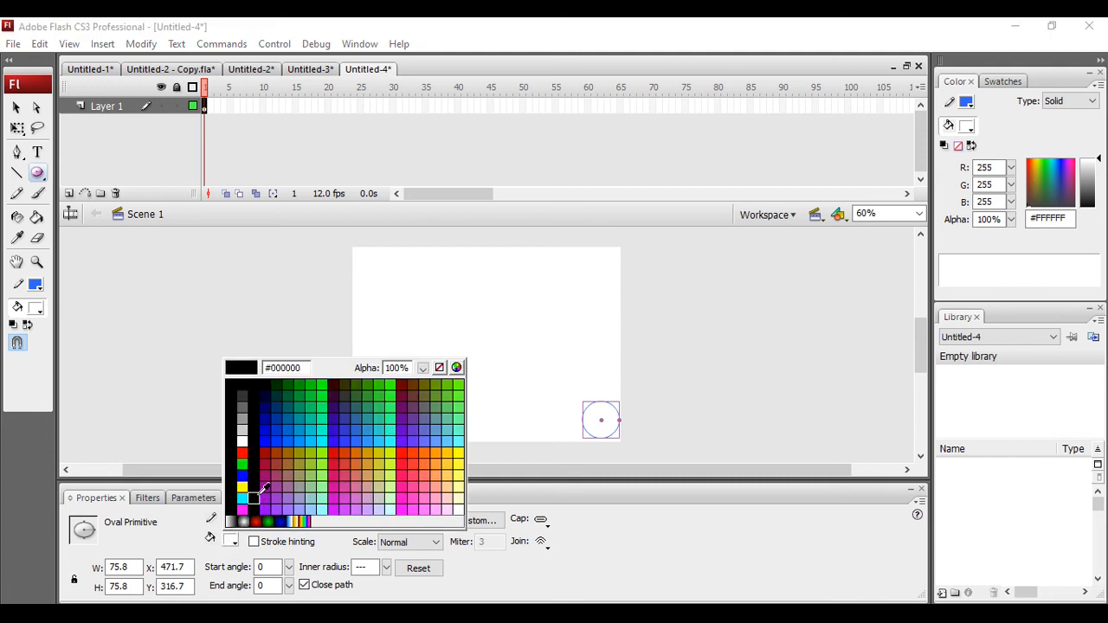
pyautogui.click(304, 521)
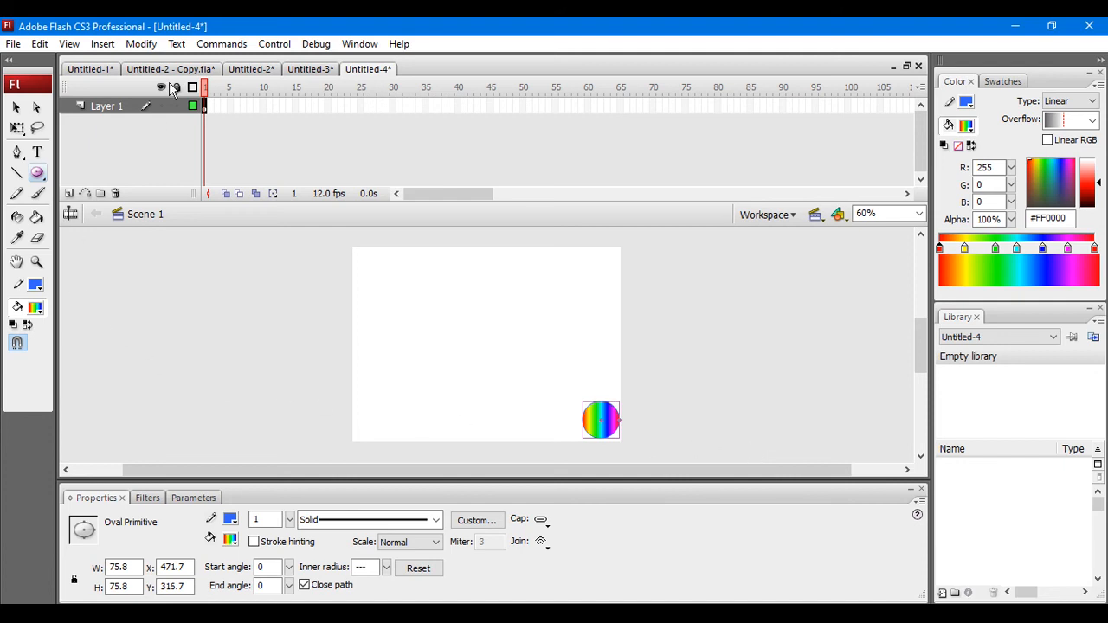
# Step: Convert the rainbow circle to a Graphic symbol named Symbol 1
pyautogui.click(141, 43)
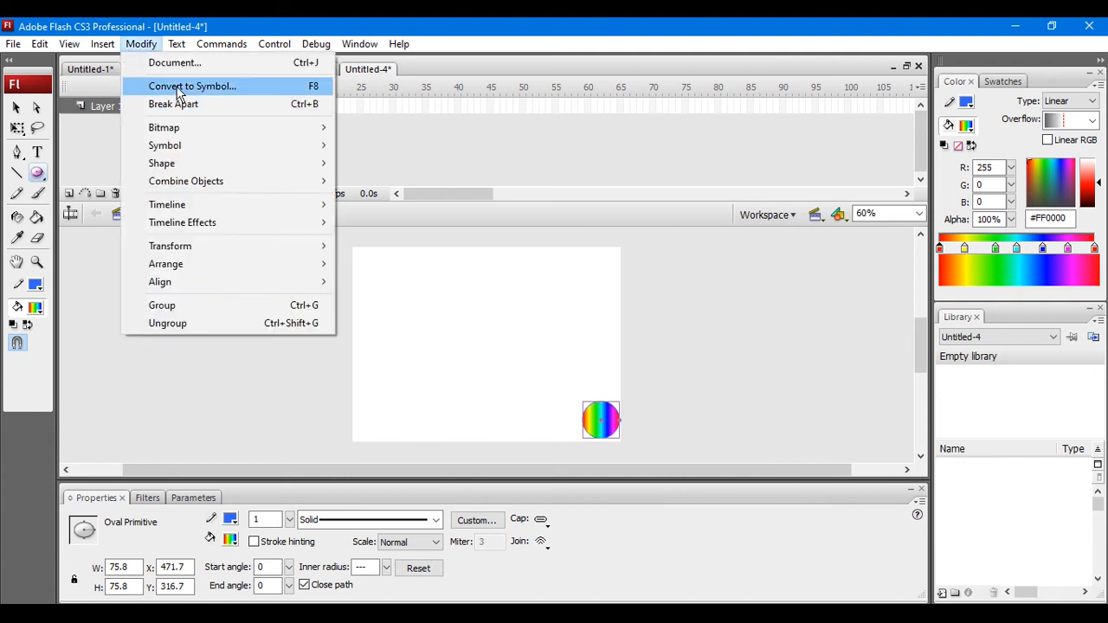
pyautogui.click(16, 107)
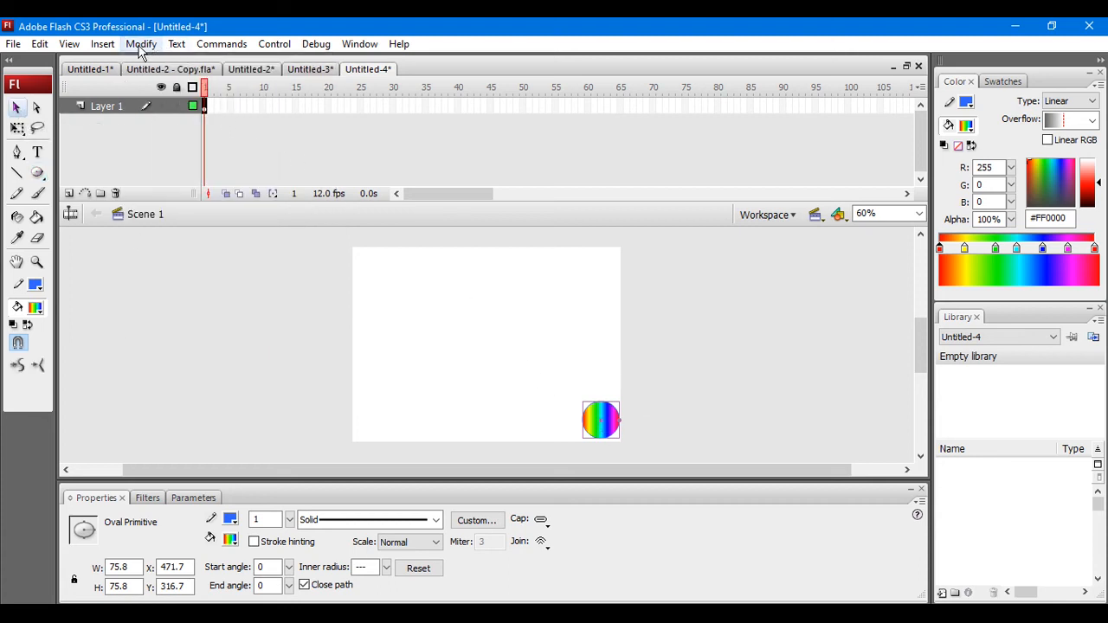
pyautogui.click(142, 44)
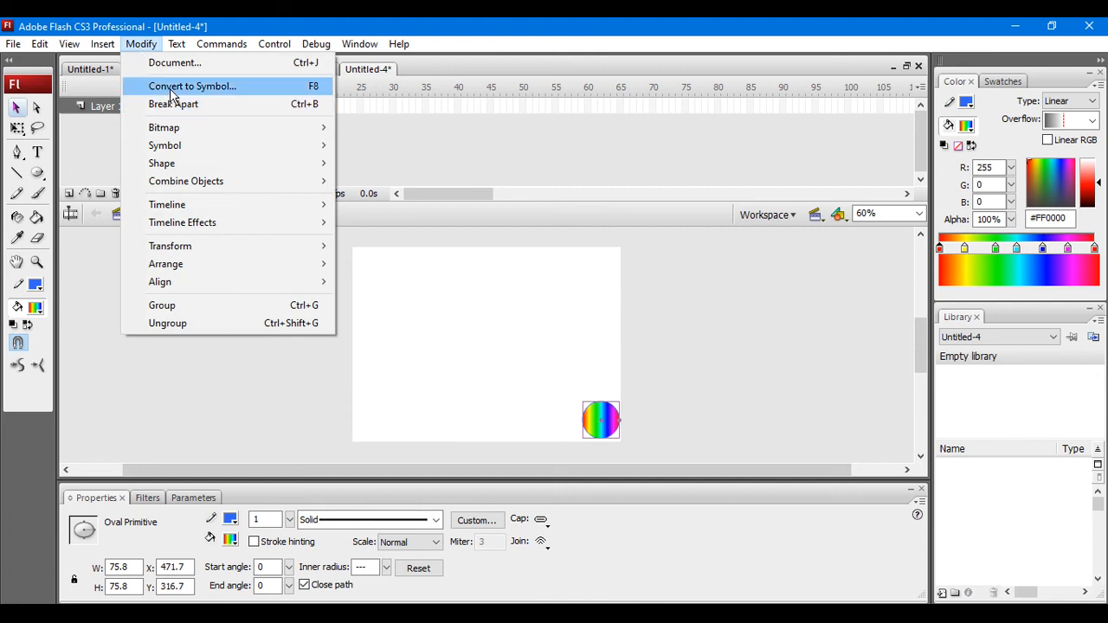
pyautogui.click(170, 88)
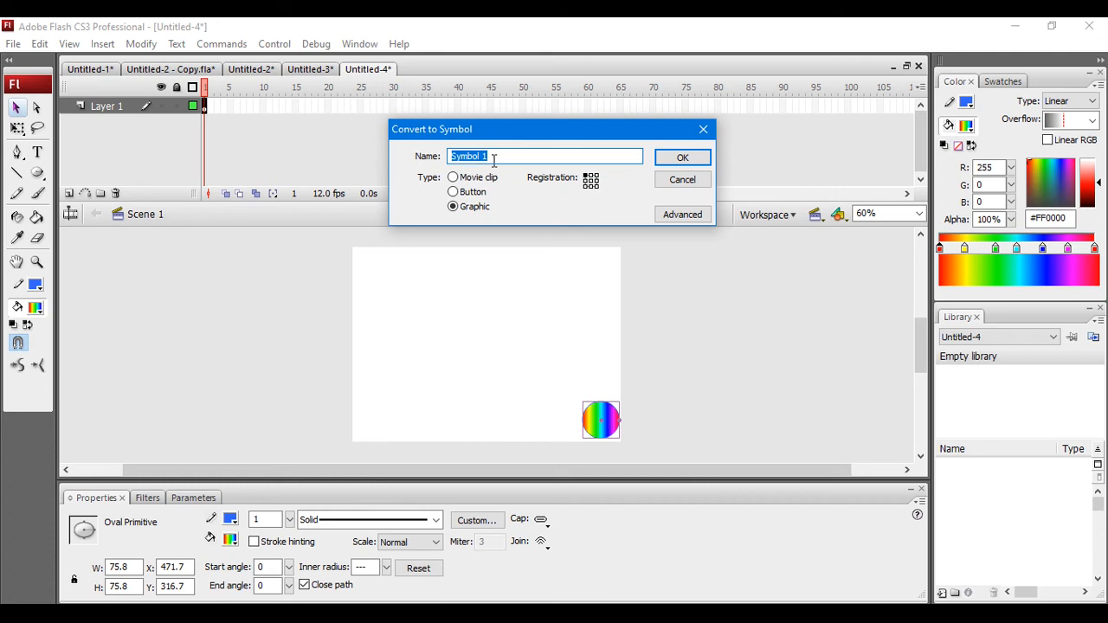
pyautogui.click(684, 159)
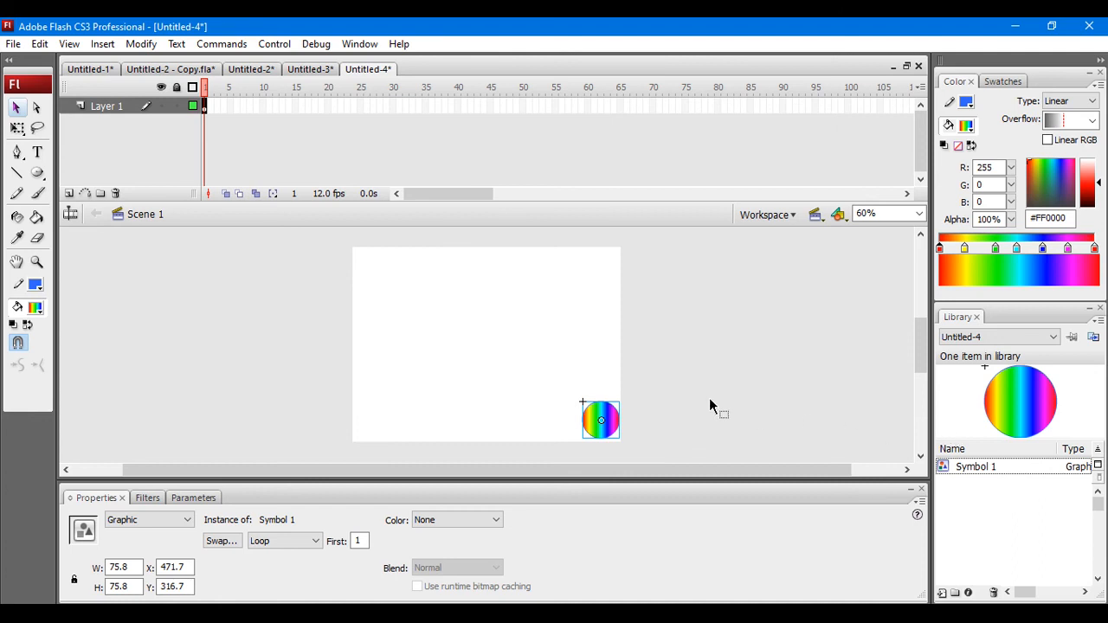
# Step: Insert a keyframe at frame 20 of Layer 1 for the circle
pyautogui.click(329, 105)
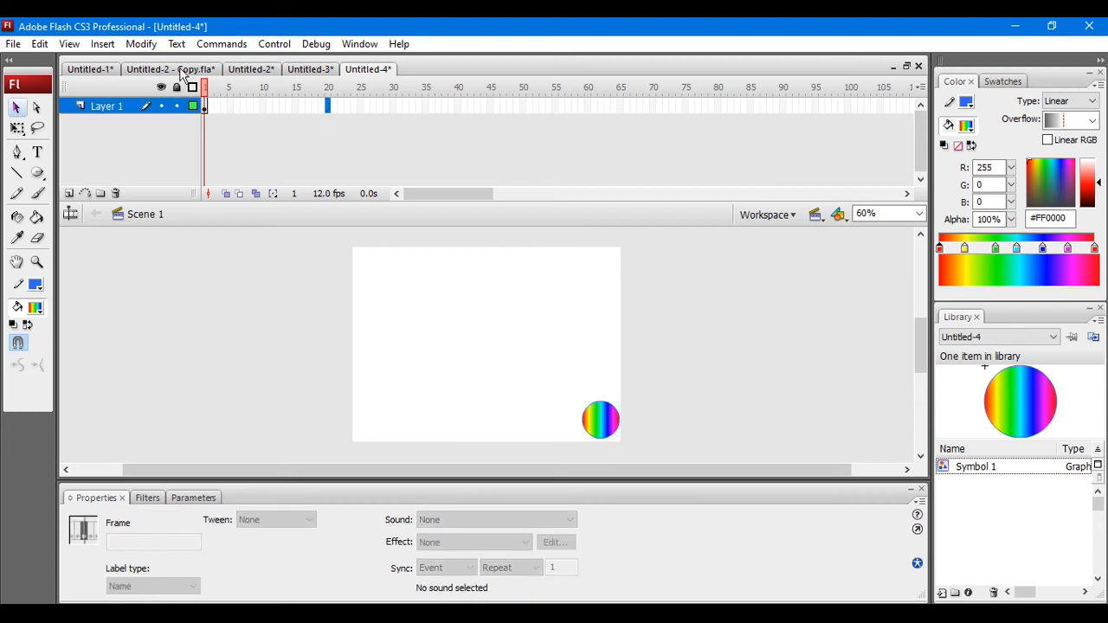
pyautogui.click(102, 44)
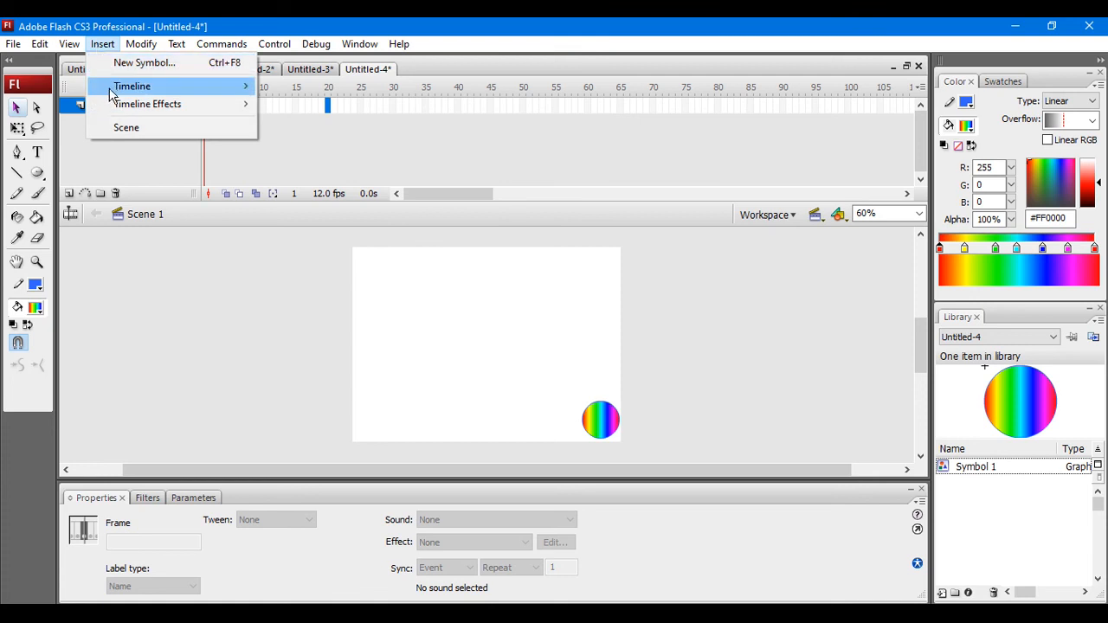
pyautogui.moveTo(121, 86)
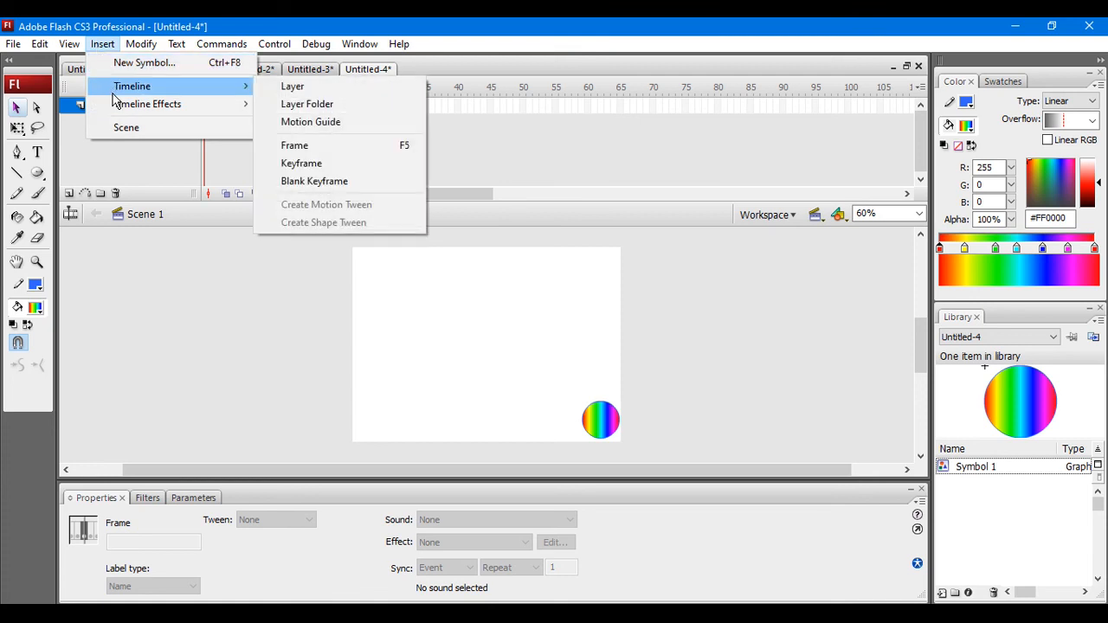
pyautogui.click(309, 164)
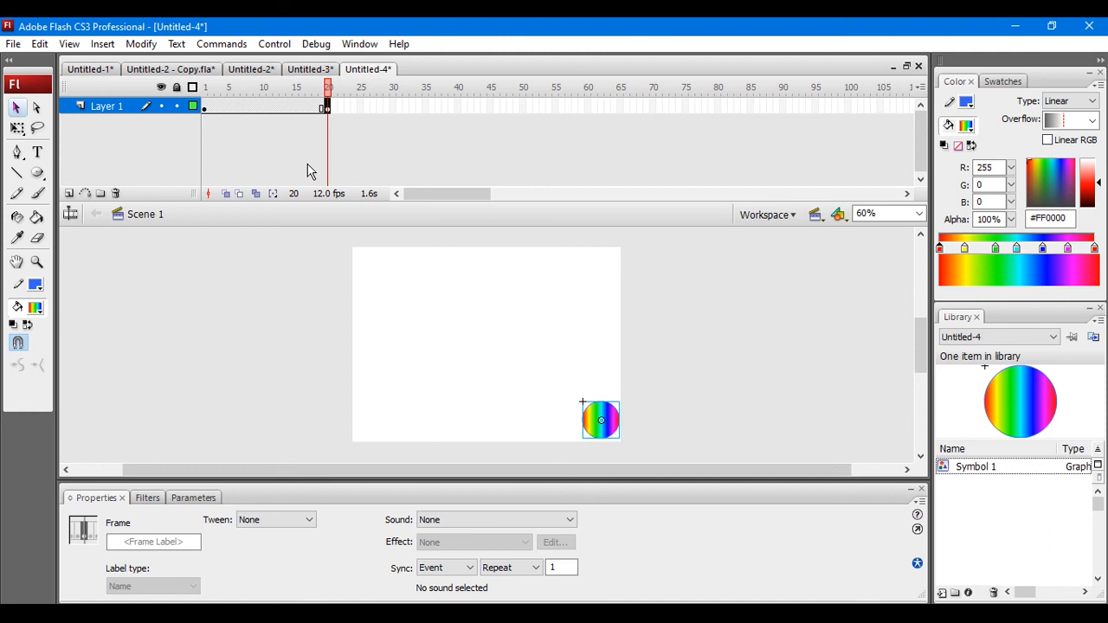
# Step: Apply a Motion tween between frames 1 and 20, and move the circle to the stage's upper-left corner at frame 20
pyautogui.click(269, 108)
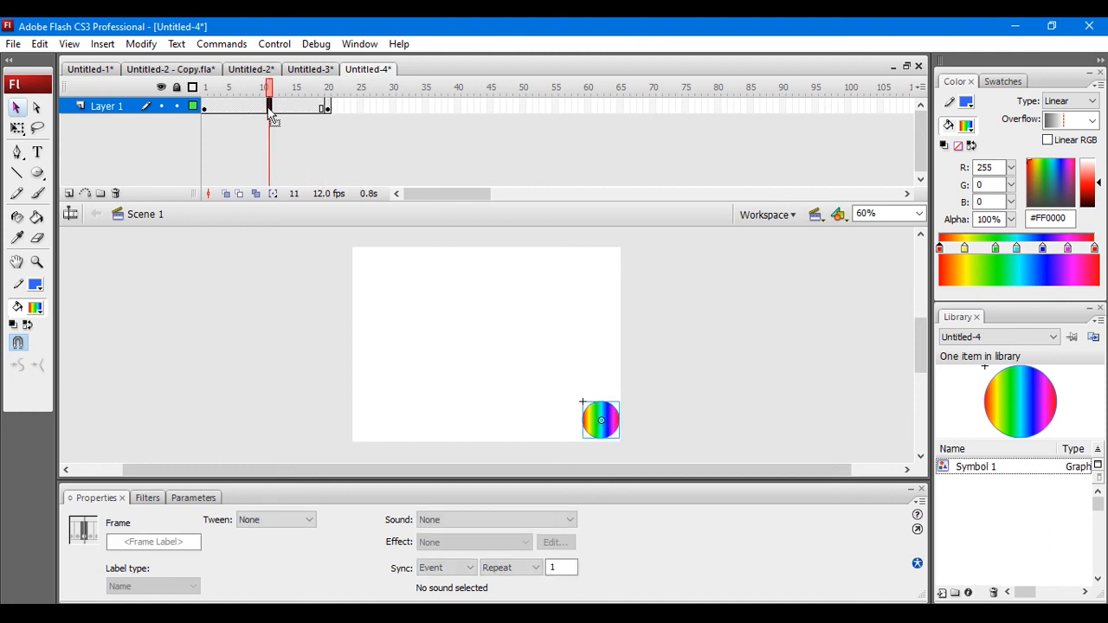
pyautogui.click(302, 520)
pyautogui.click(295, 546)
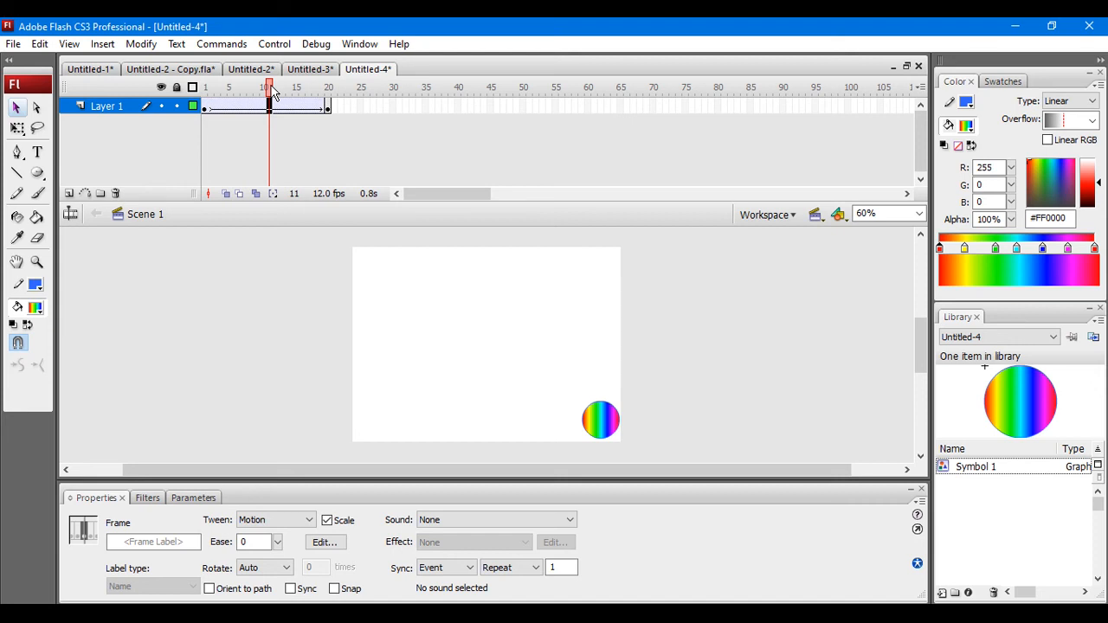
pyautogui.moveTo(272, 88); pyautogui.dragTo(328, 87)
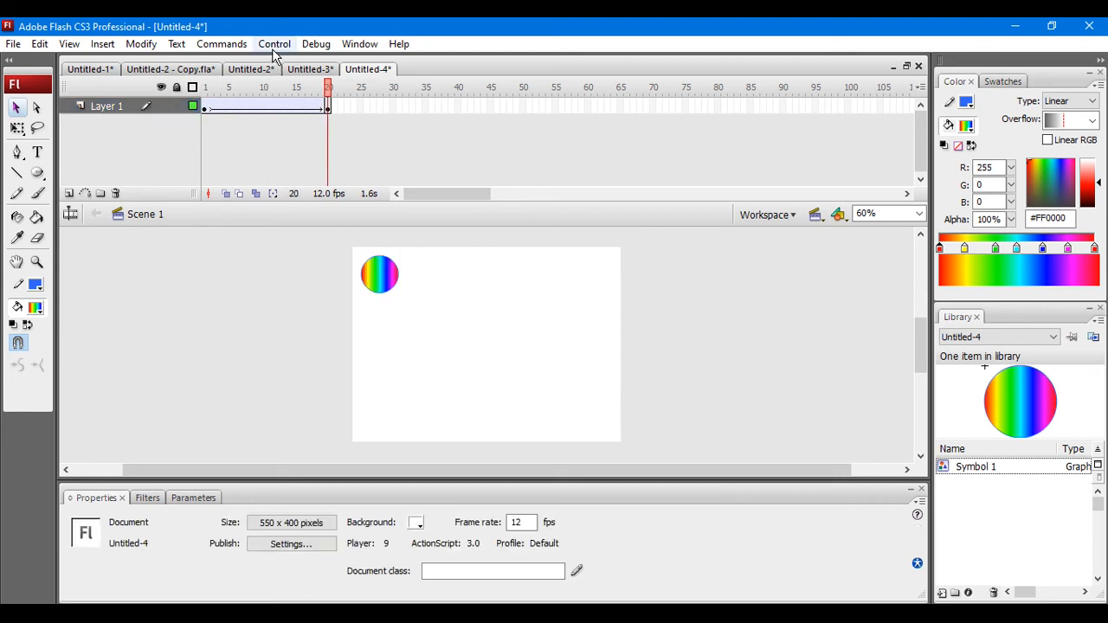
# Step: Test the movie to check the circle's diagonal movement, and close the preview window
pyautogui.click(274, 45)
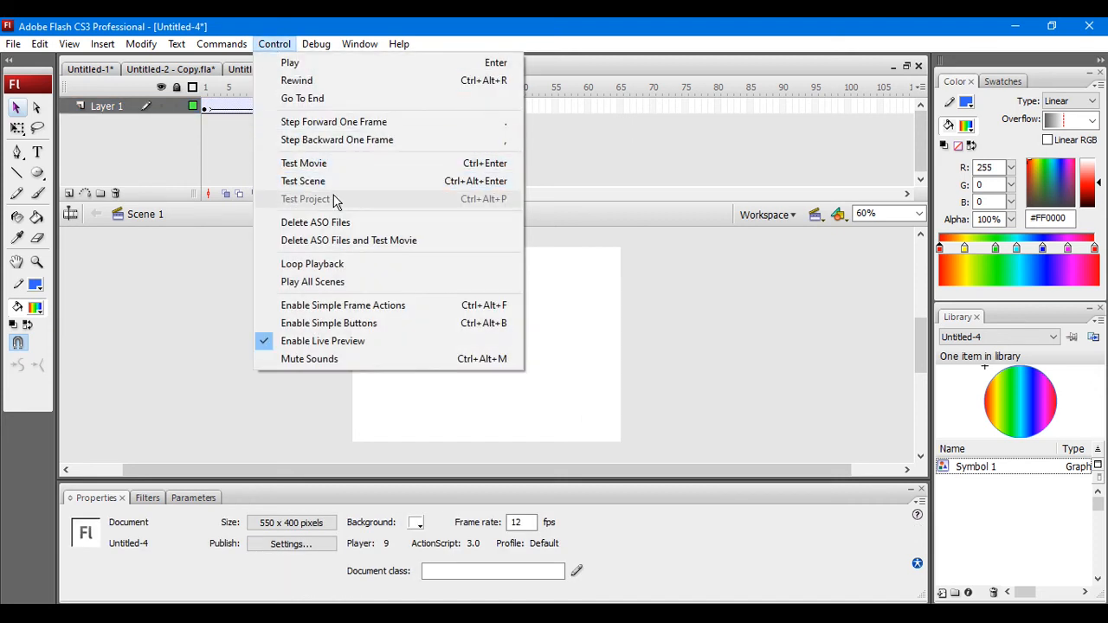
pyautogui.click(338, 173)
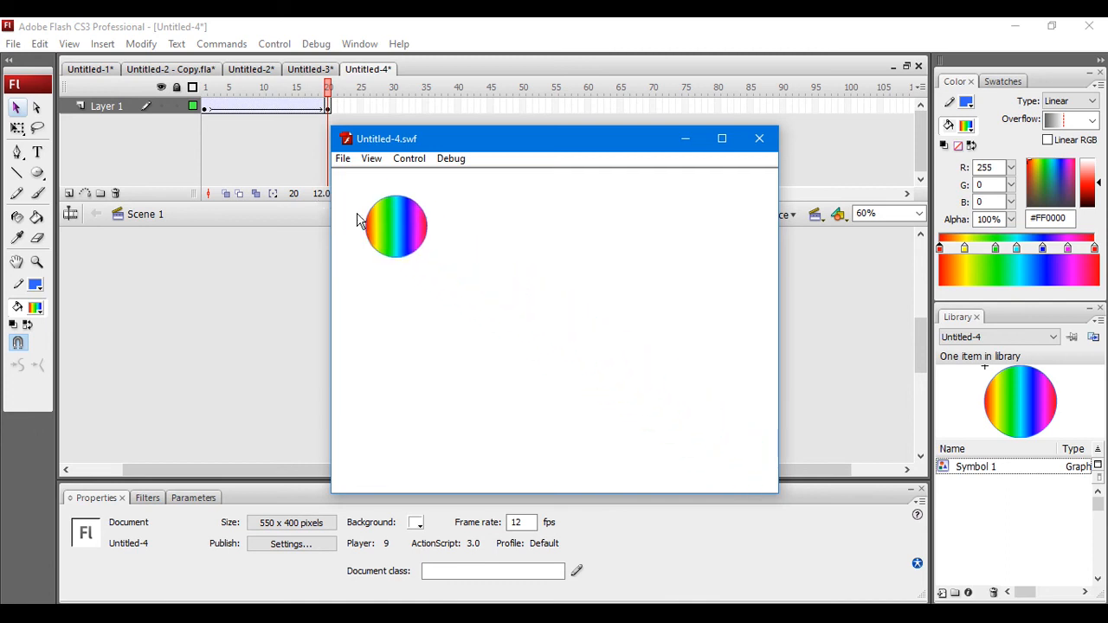
pyautogui.click(766, 140)
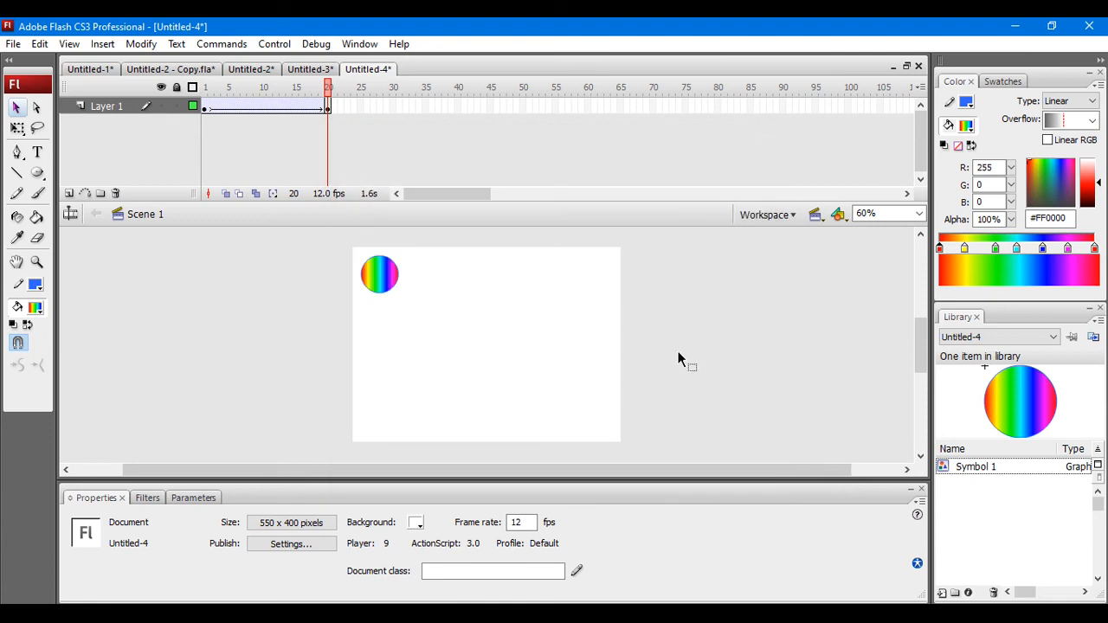
pyautogui.click(377, 284)
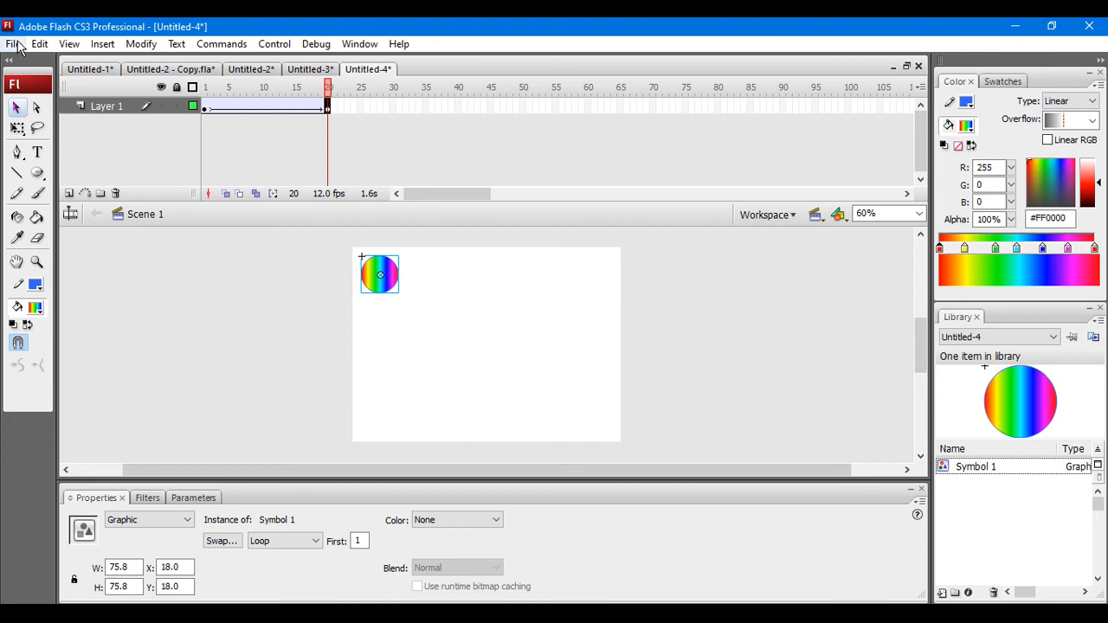
# Step: Create a new Flash File (ActionScript 3.0) document and draw a rainbow-filled rectangle about 448 by 171 px on the stage
pyautogui.click(14, 45)
pyautogui.click(40, 66)
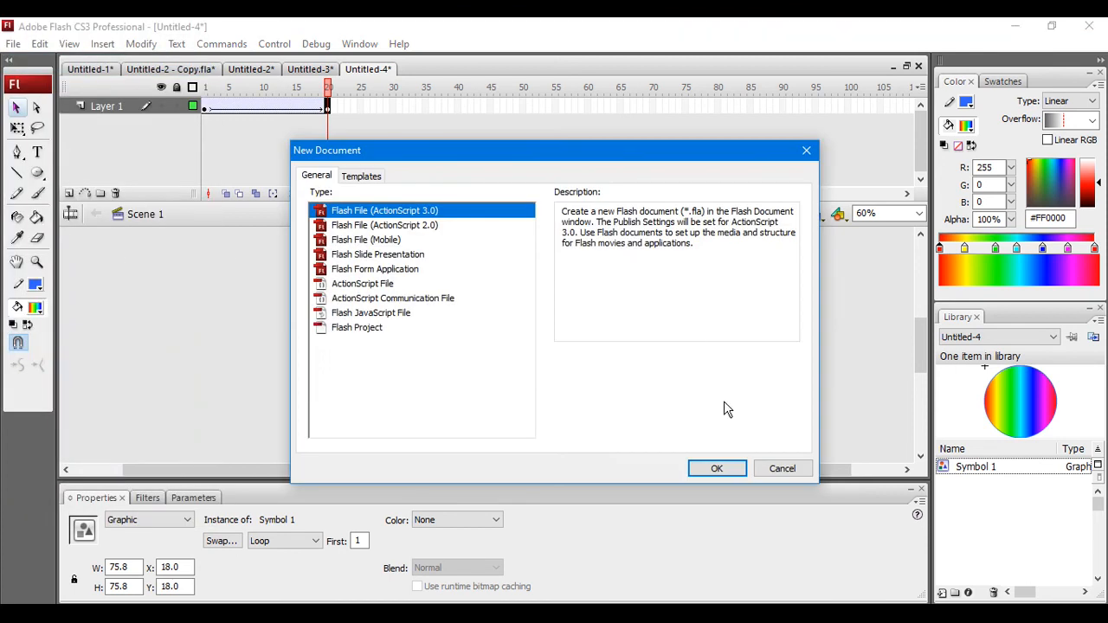
pyautogui.click(714, 469)
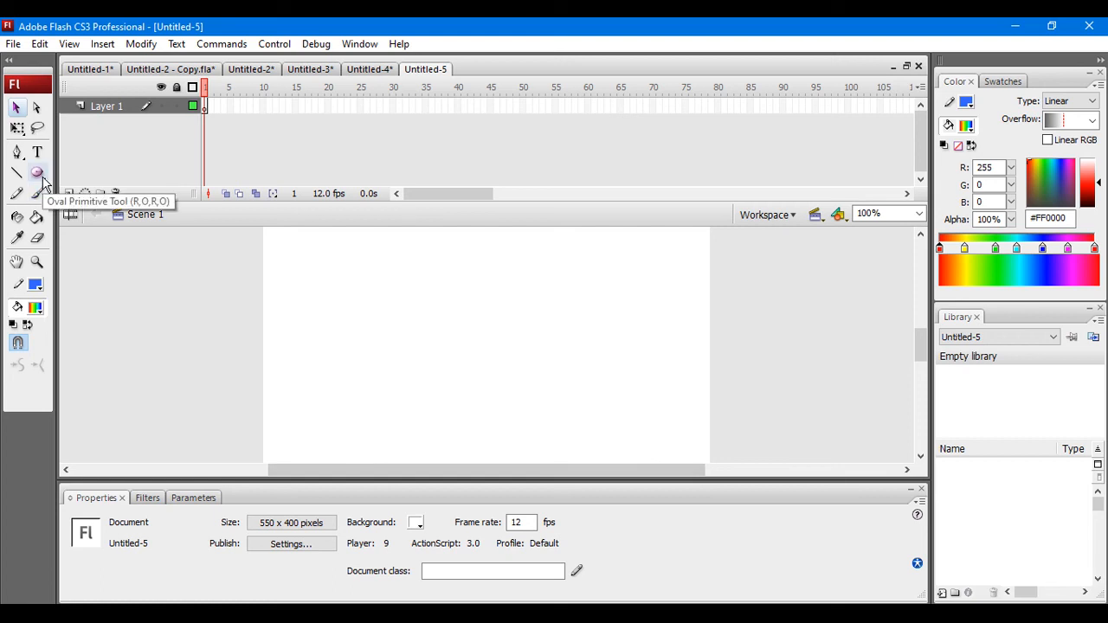
pyautogui.press('r')
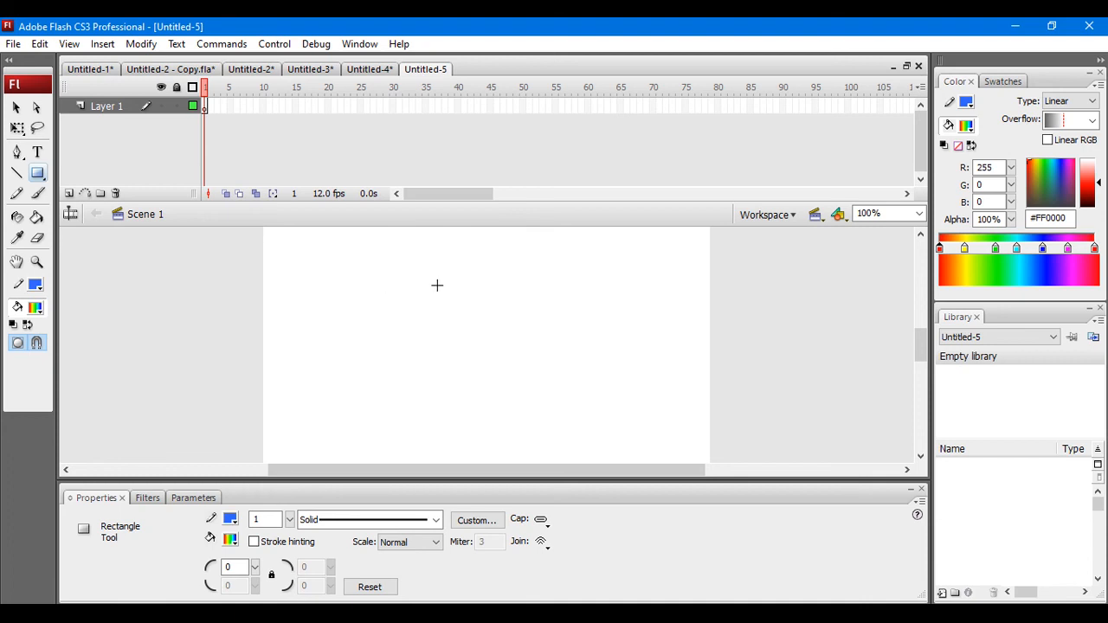
pyautogui.moveTo(315, 274)
pyautogui.mouseDown()
pyautogui.moveTo(317, 314)
pyautogui.moveTo(544, 402)
pyautogui.moveTo(677, 389)
pyautogui.moveTo(680, 414)
pyautogui.mouseUp()
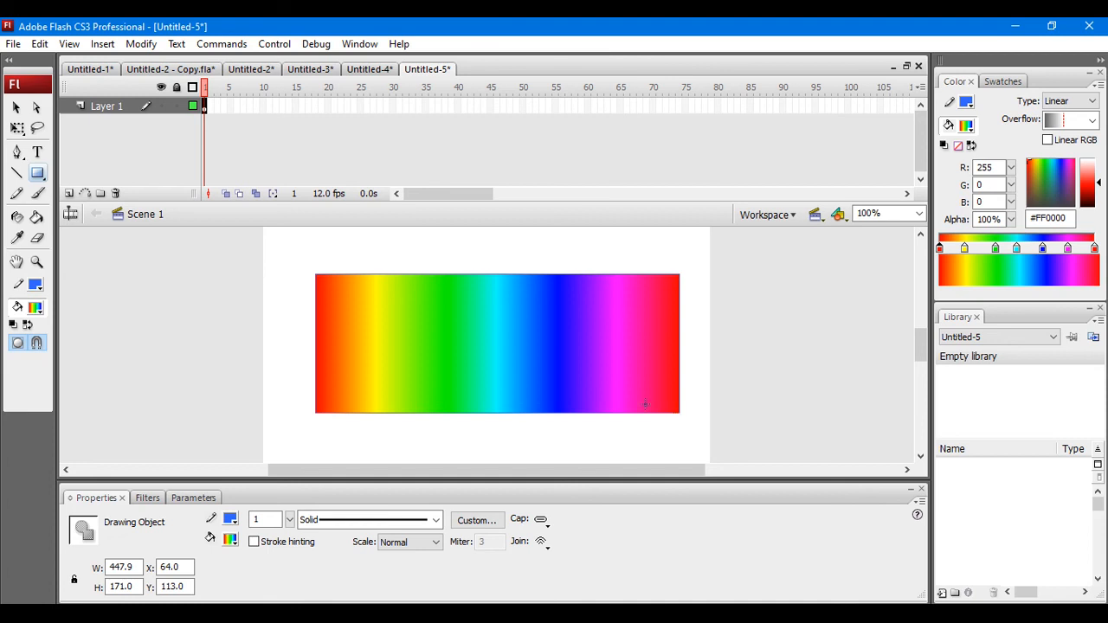
# Step: Insert a keyframe at frame 20 of Layer 1 for the rectangle
pyautogui.click(326, 106)
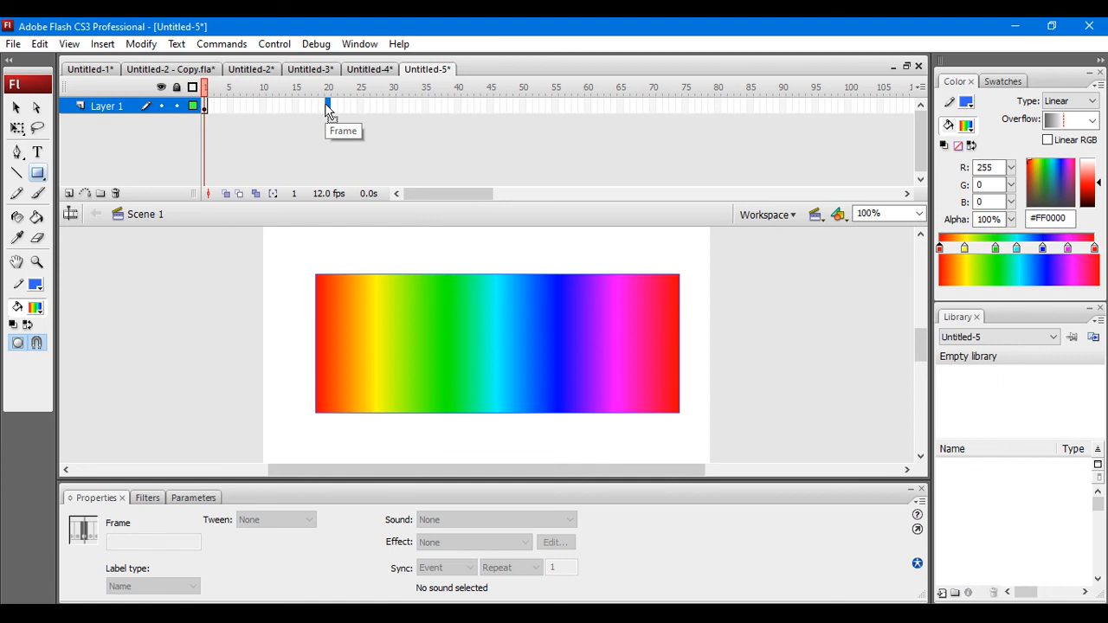
pyautogui.click(102, 43)
pyautogui.moveTo(182, 94)
pyautogui.click(298, 164)
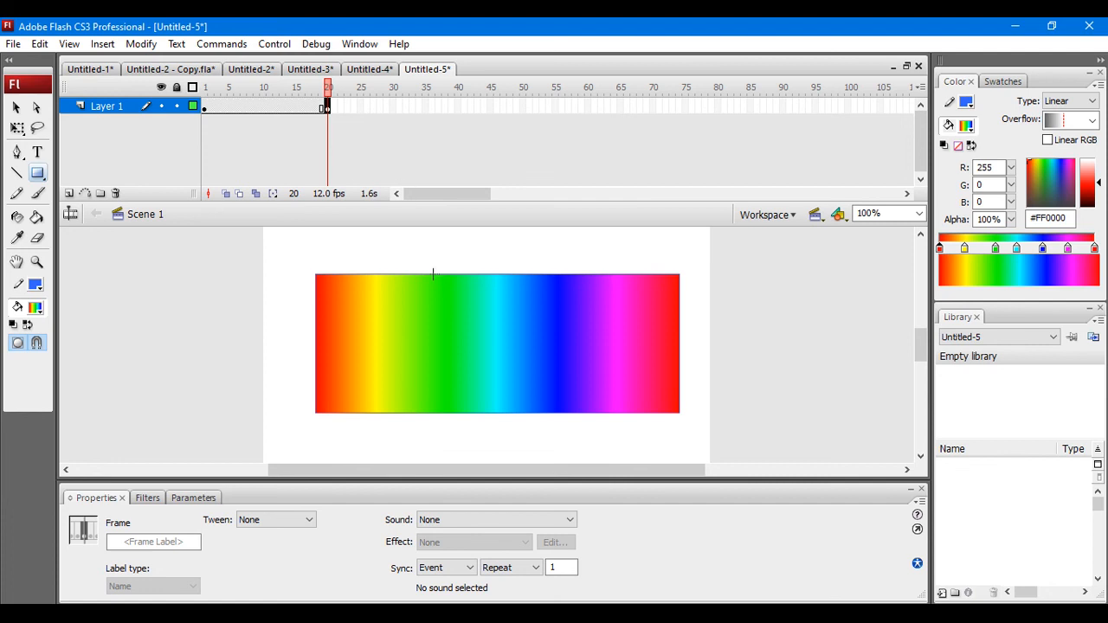
# Step: Replace the rectangle at frame 20 with a rainbow-filled oval about 246 by 133 px
pyautogui.click(16, 109)
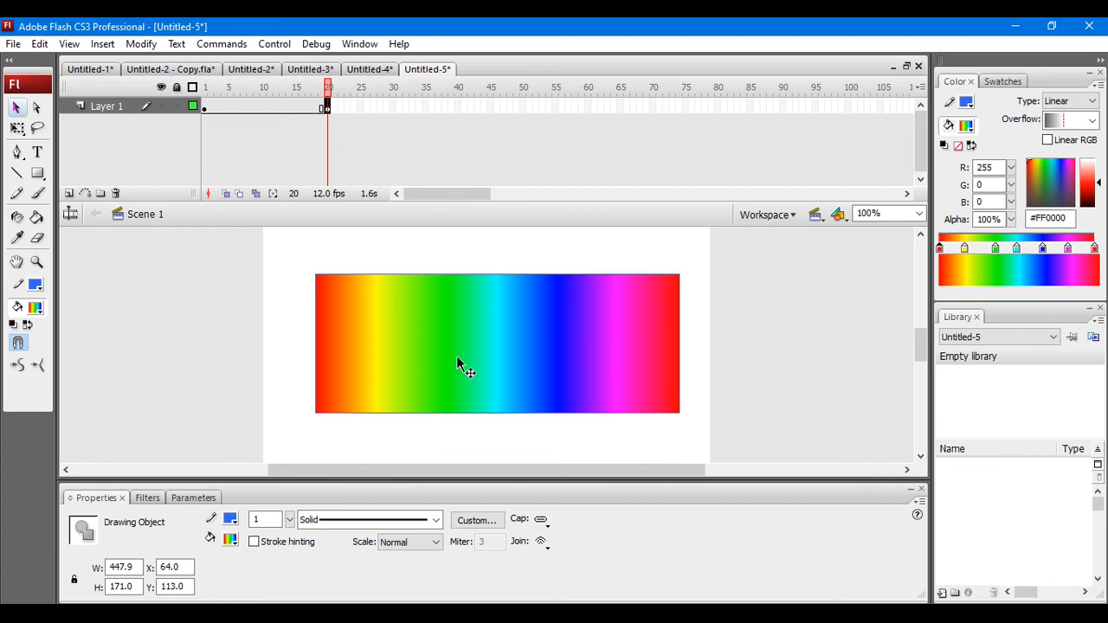
pyautogui.press('Delete')
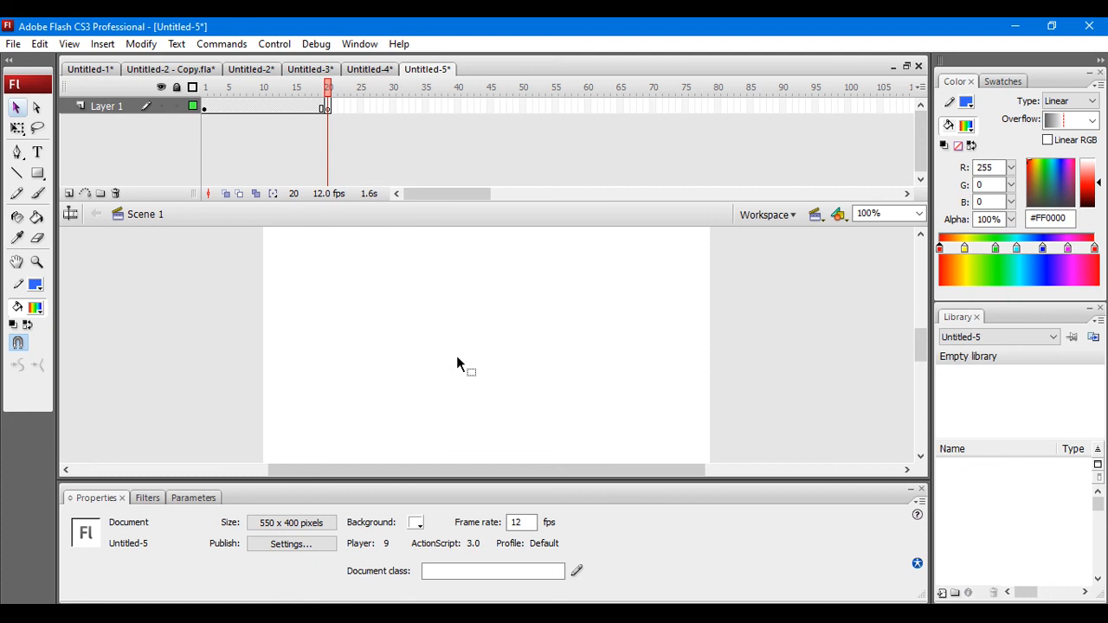
pyautogui.click(37, 175)
pyautogui.press('o')
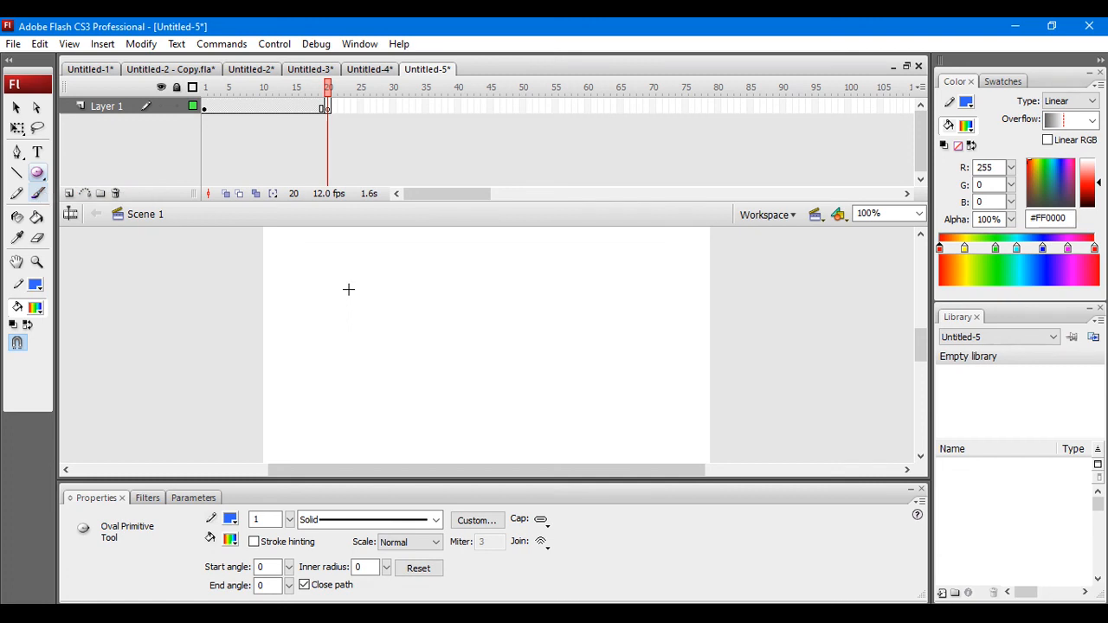
pyautogui.moveTo(349, 289); pyautogui.dragTo(548, 398)
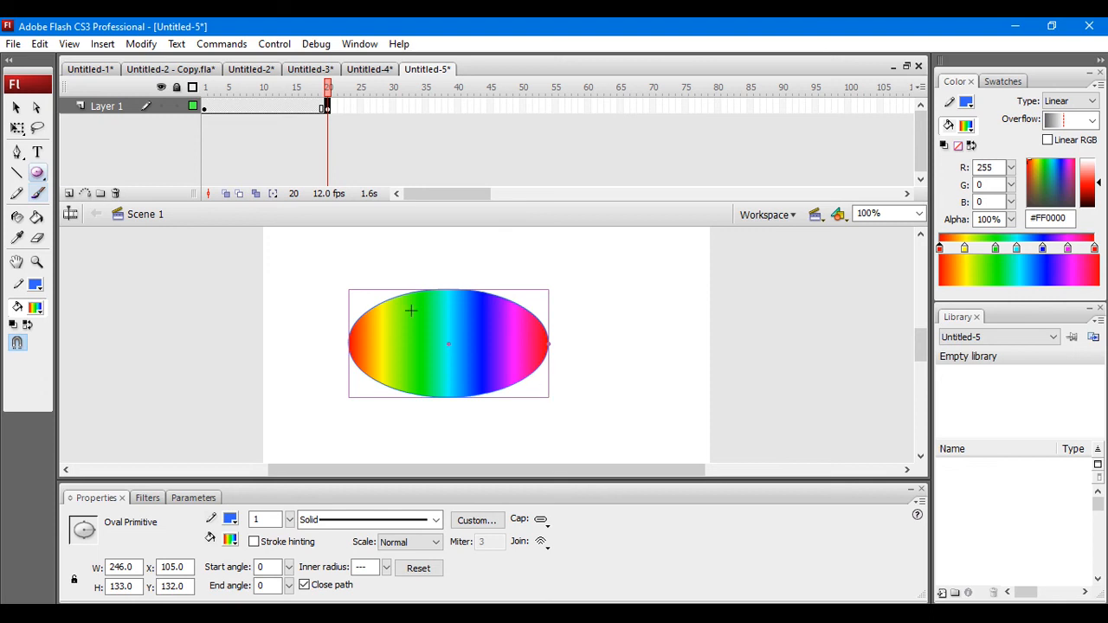
# Step: Apply a Shape tween to Layer 1 between the rectangle at frame 1 and the oval at frame 20
pyautogui.click(250, 106)
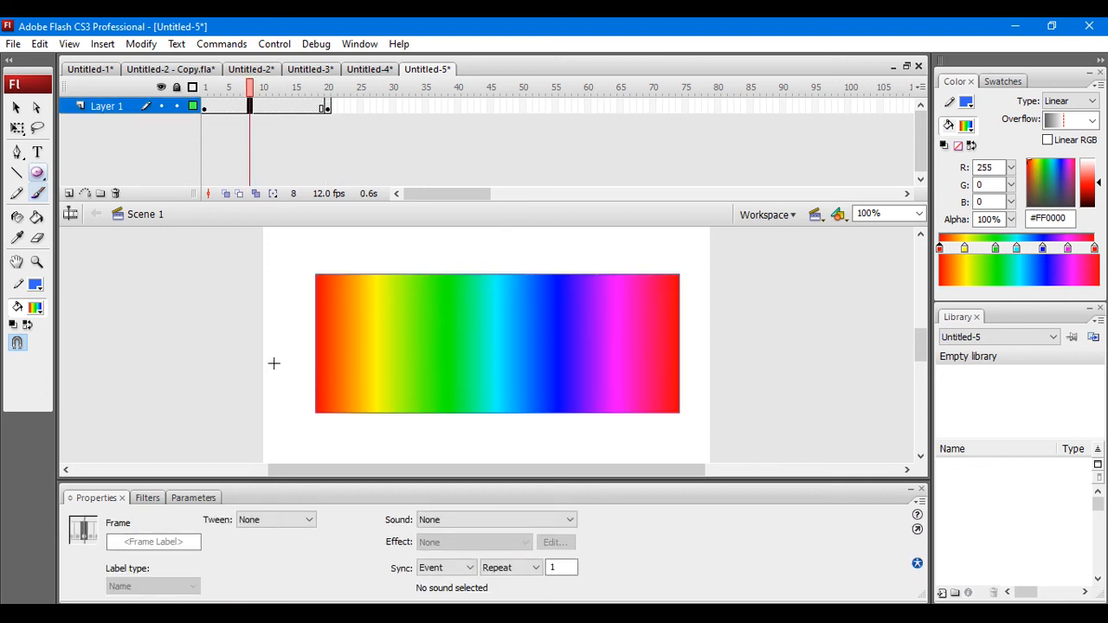
pyautogui.click(277, 521)
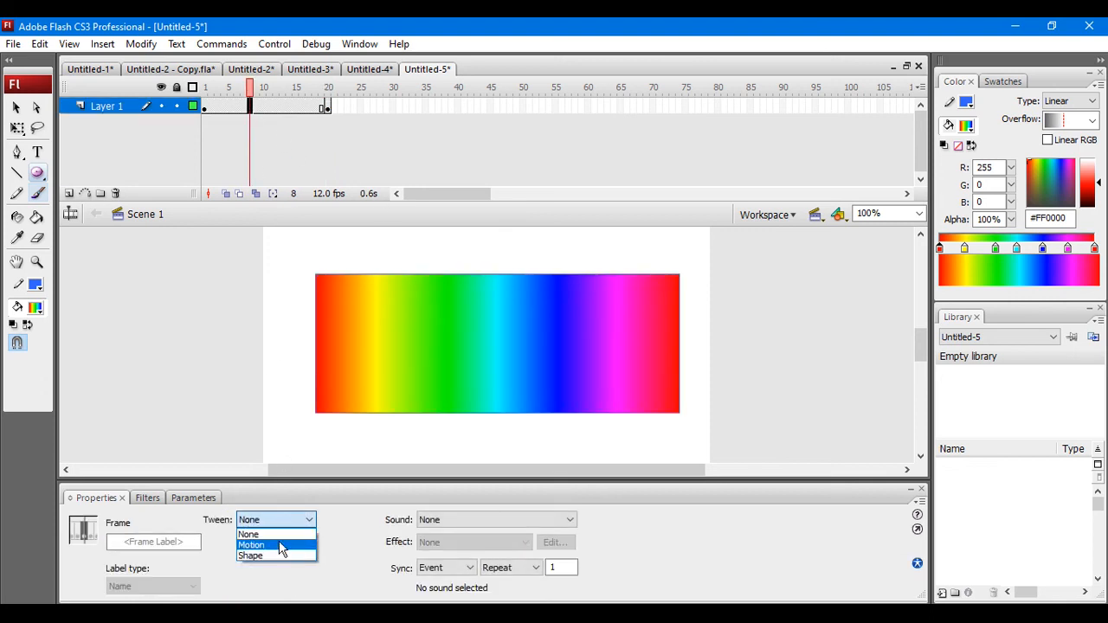
pyautogui.click(280, 544)
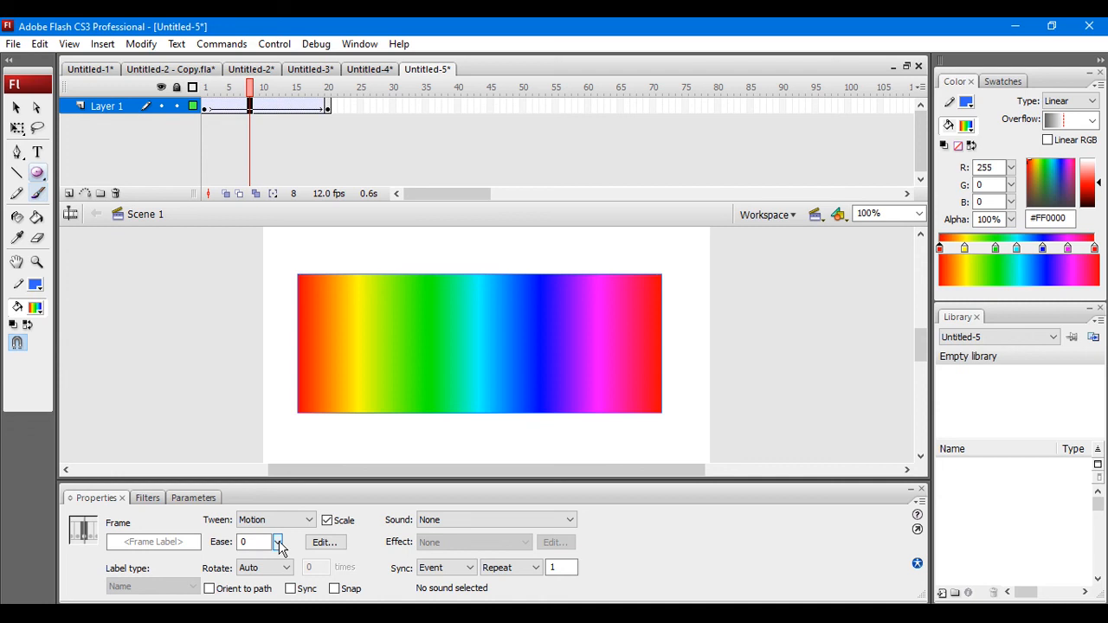
pyautogui.click(281, 520)
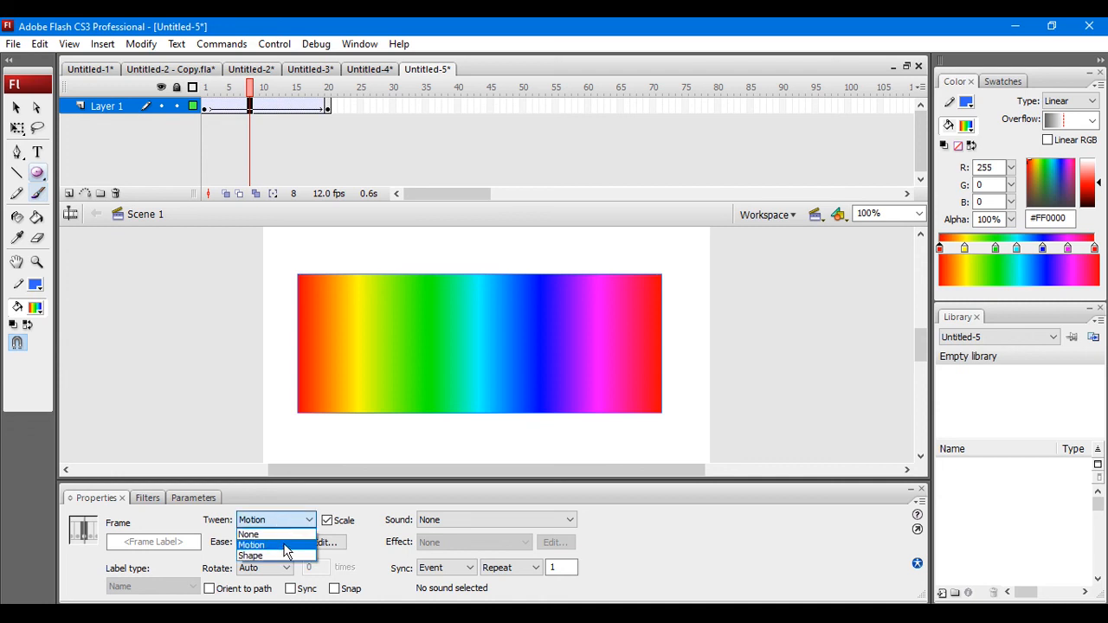
pyautogui.click(284, 556)
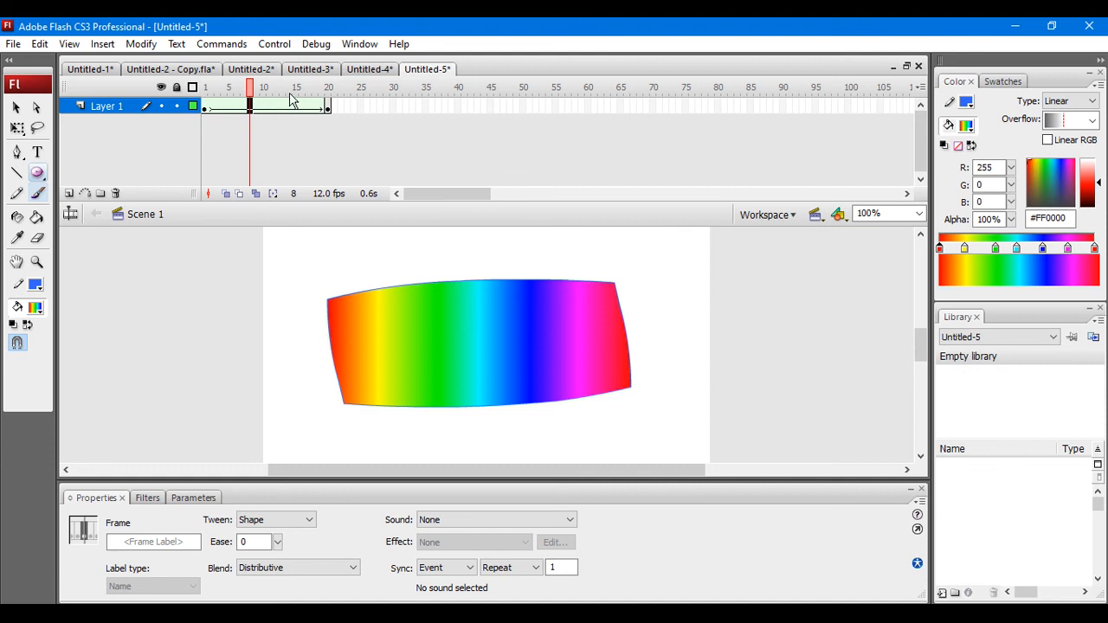
# Step: Test the movie to check the rectangle morphing into the oval, and close the preview window
pyautogui.click(274, 43)
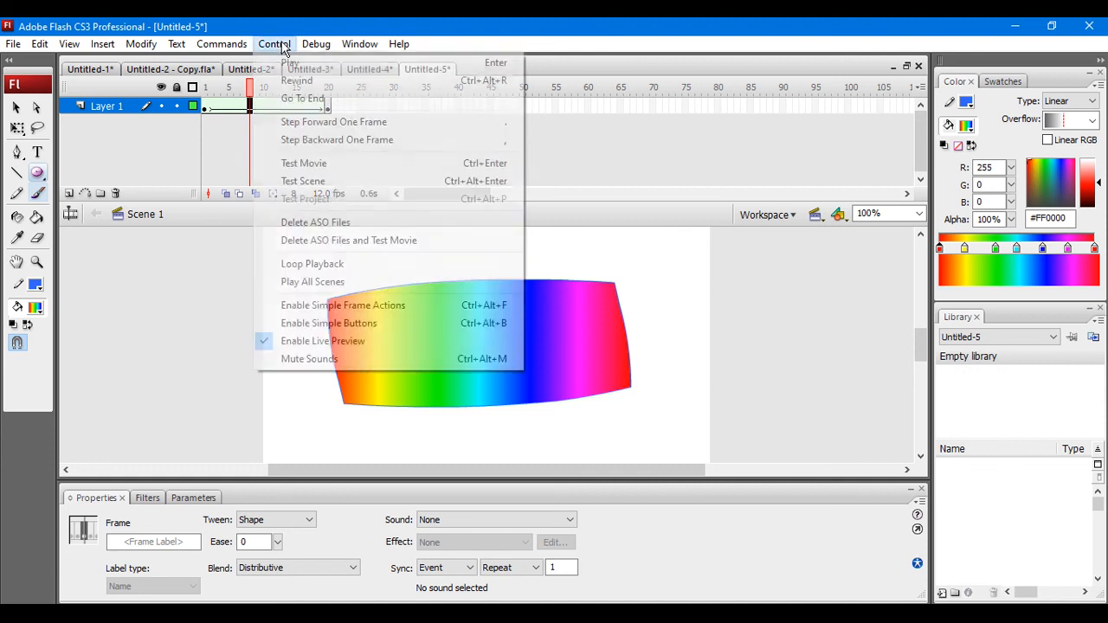
pyautogui.click(315, 162)
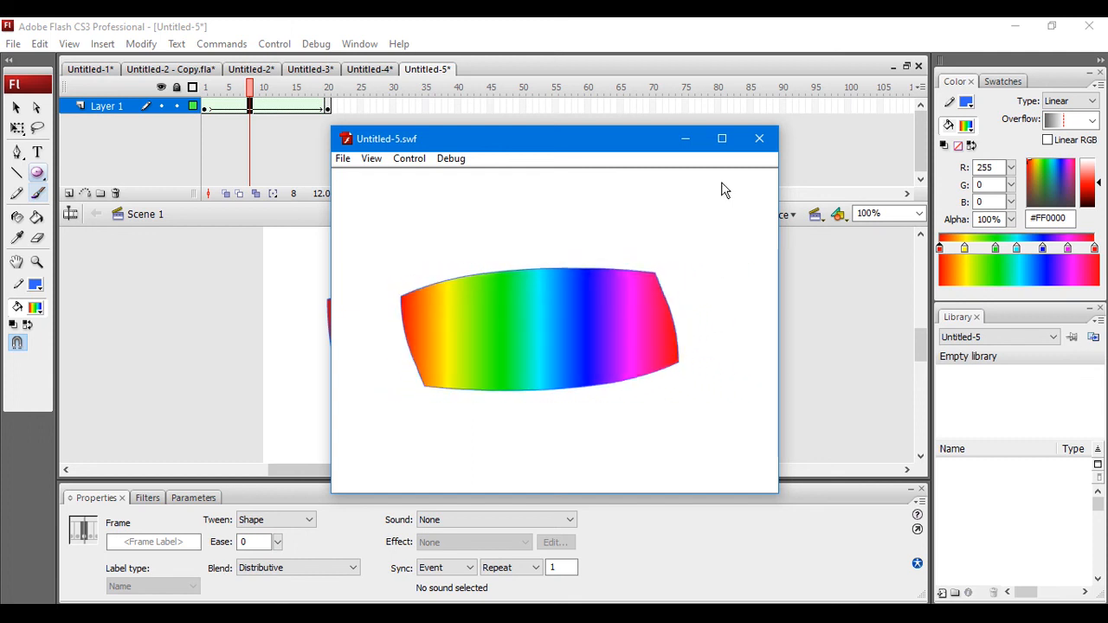
pyautogui.click(759, 139)
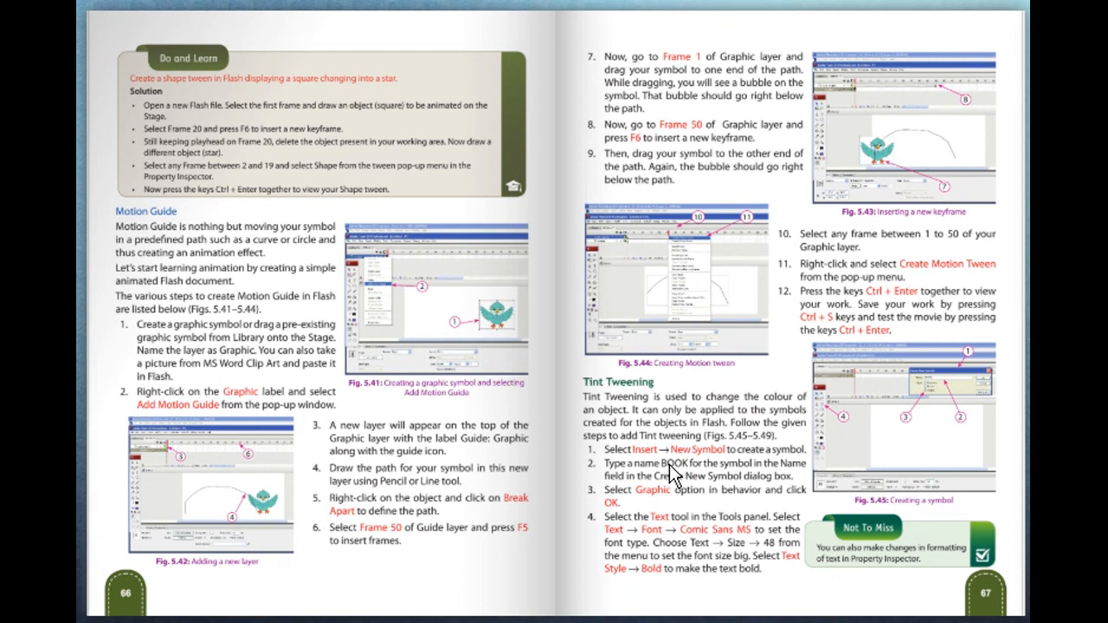
pyautogui.press('Right')
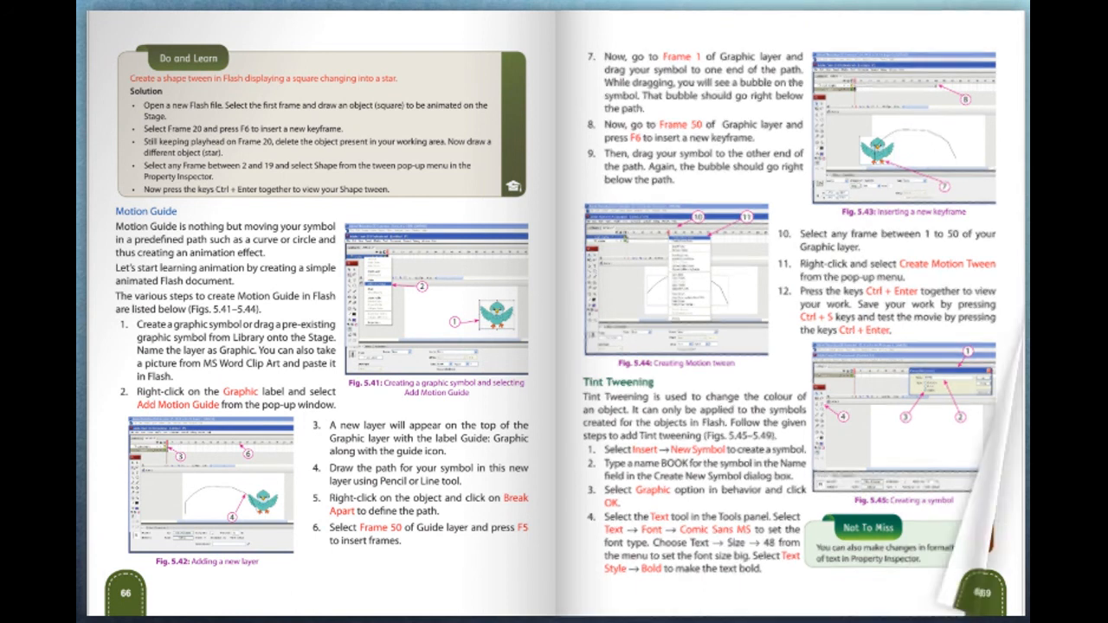